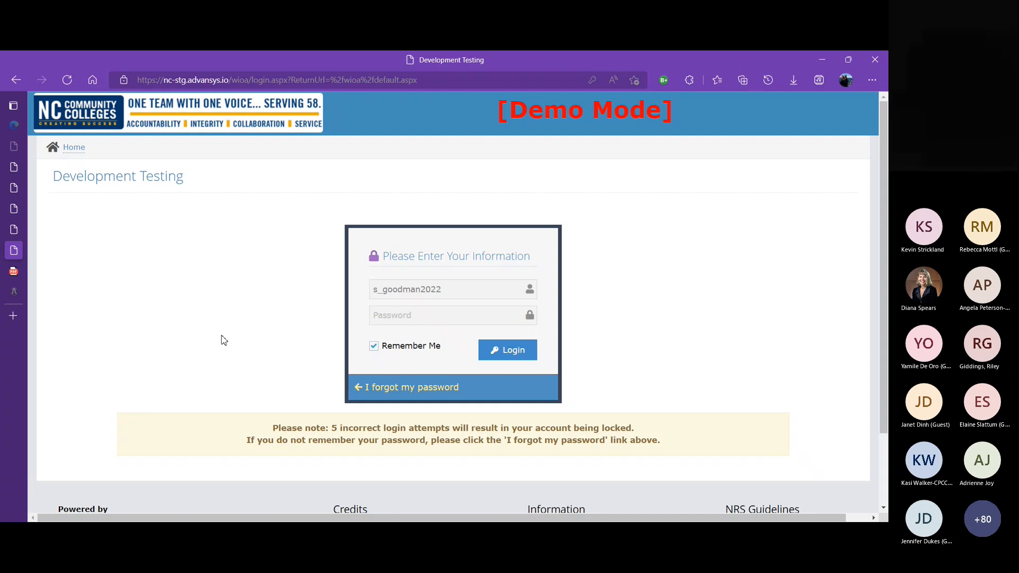
# Log in to the demo site using the saved password for the prefilled account
pyautogui.click(423, 316)
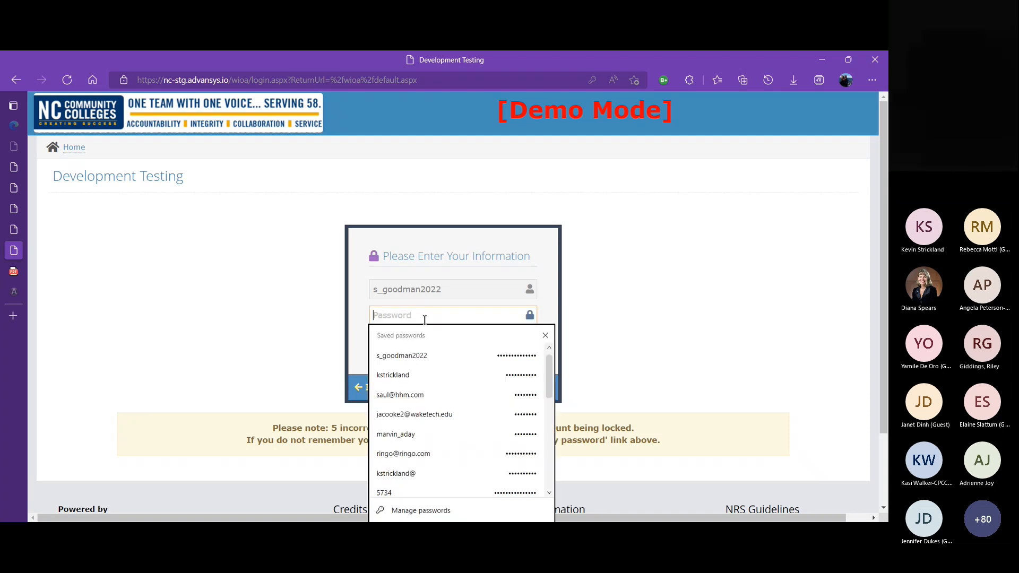
pyautogui.click(436, 355)
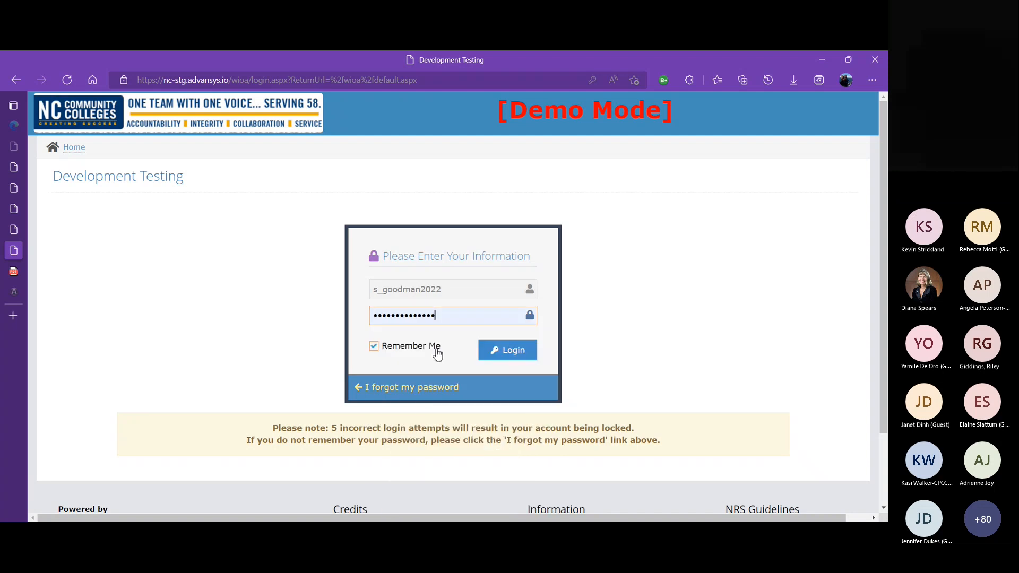
pyautogui.click(523, 355)
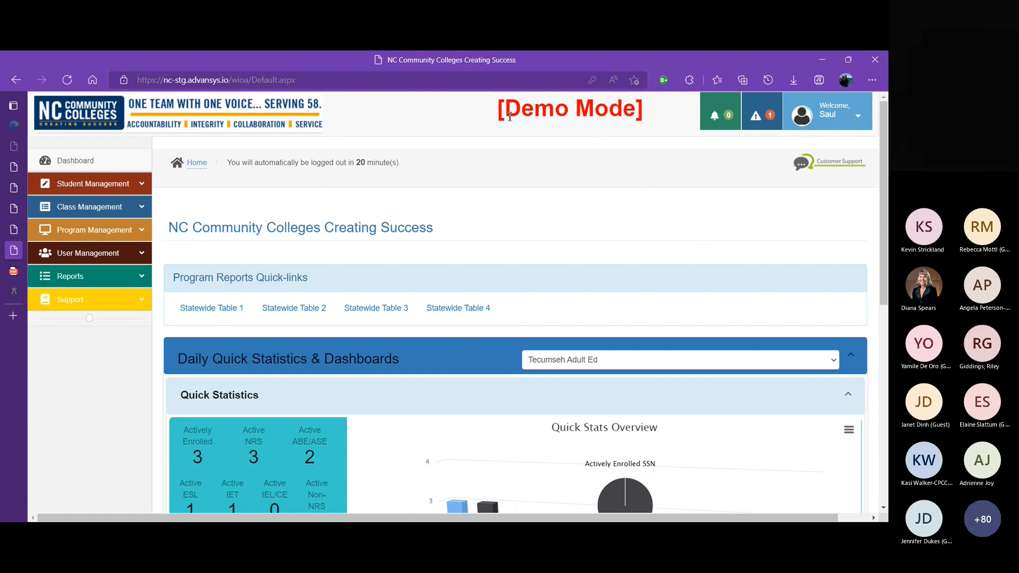
# Review the dashboard's quick statistics and chart
pyautogui.moveTo(500, 116); pyautogui.dragTo(653, 124)
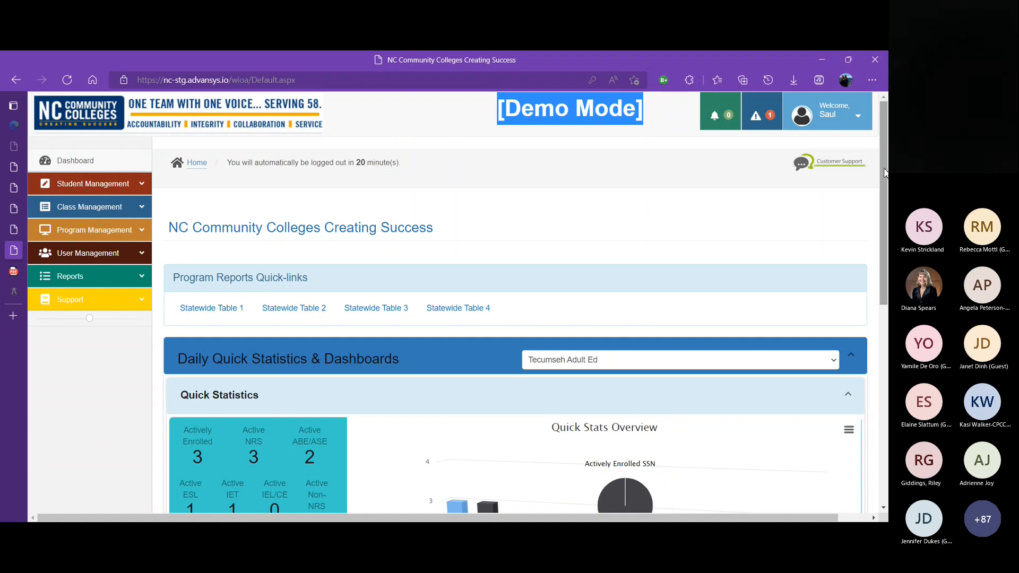
pyautogui.scroll(-4, 653, 123)
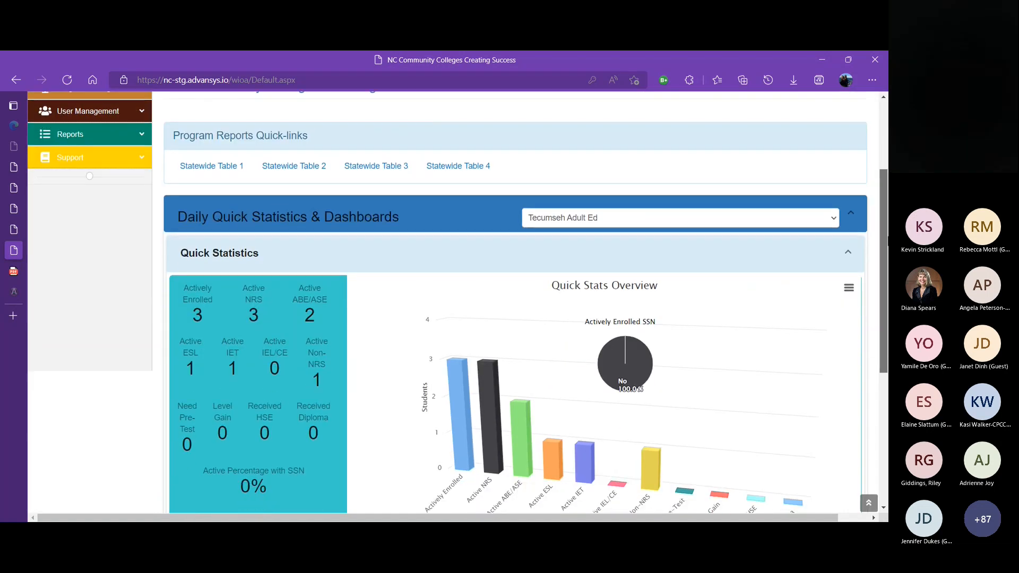
pyautogui.moveTo(883, 230); pyautogui.dragTo(884, 262)
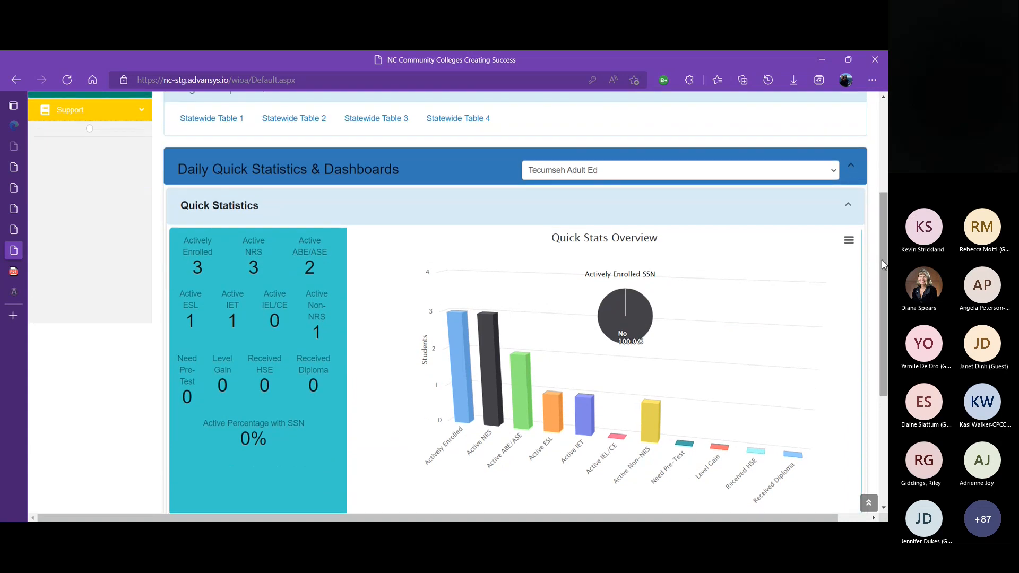
pyautogui.moveTo(198, 266)
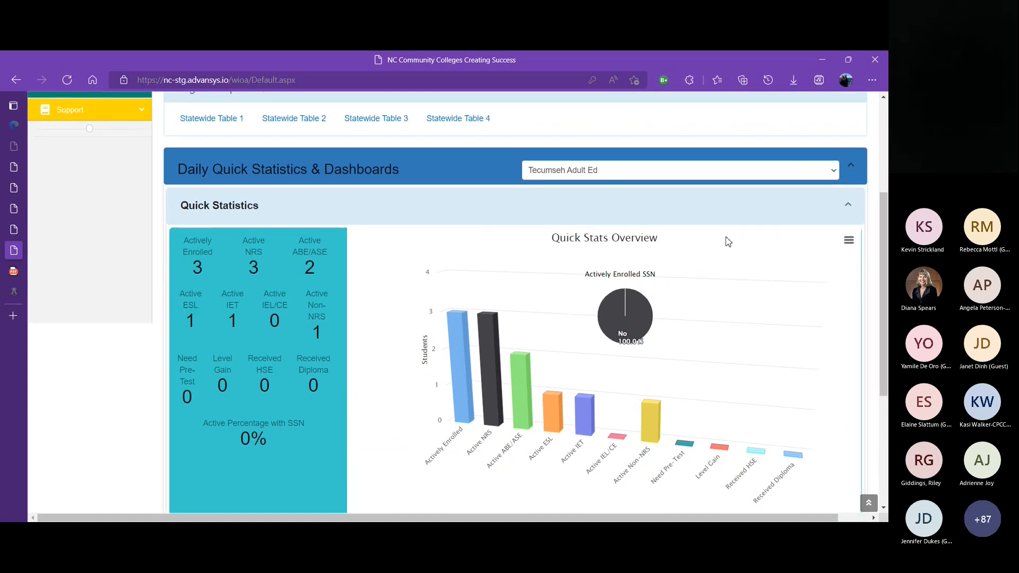
pyautogui.moveTo(884, 238); pyautogui.dragTo(875, 160)
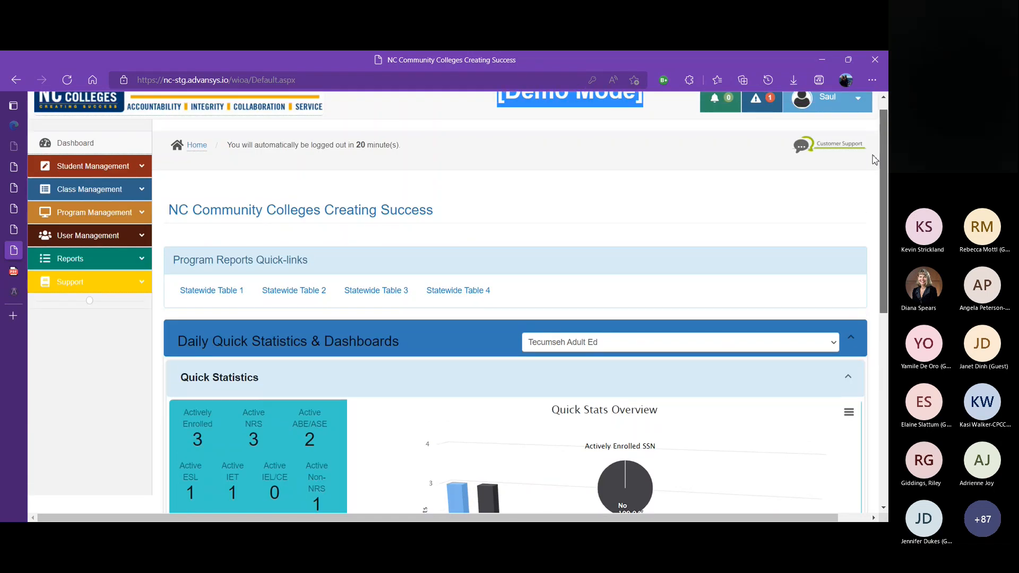
pyautogui.moveTo(875, 160); pyautogui.dragTo(874, 150)
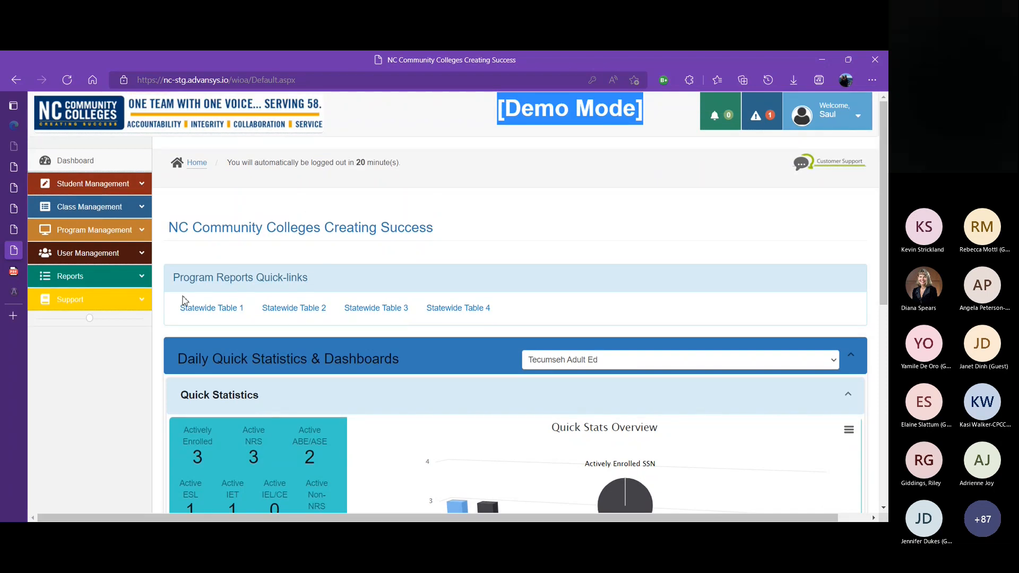
# Open the Support downloads page and filter the Other Downloads list by student
pyautogui.click(145, 304)
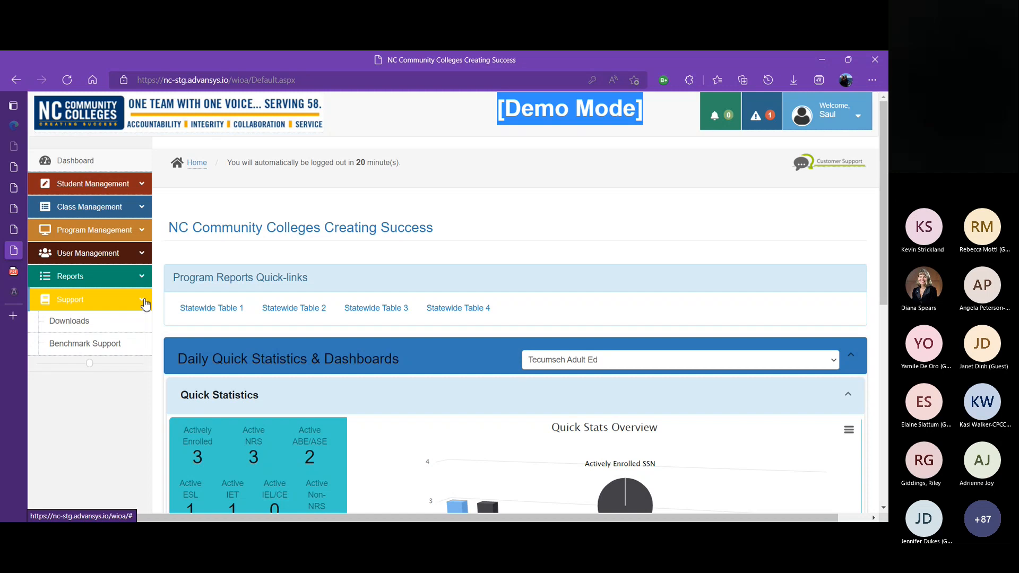
pyautogui.click(85, 322)
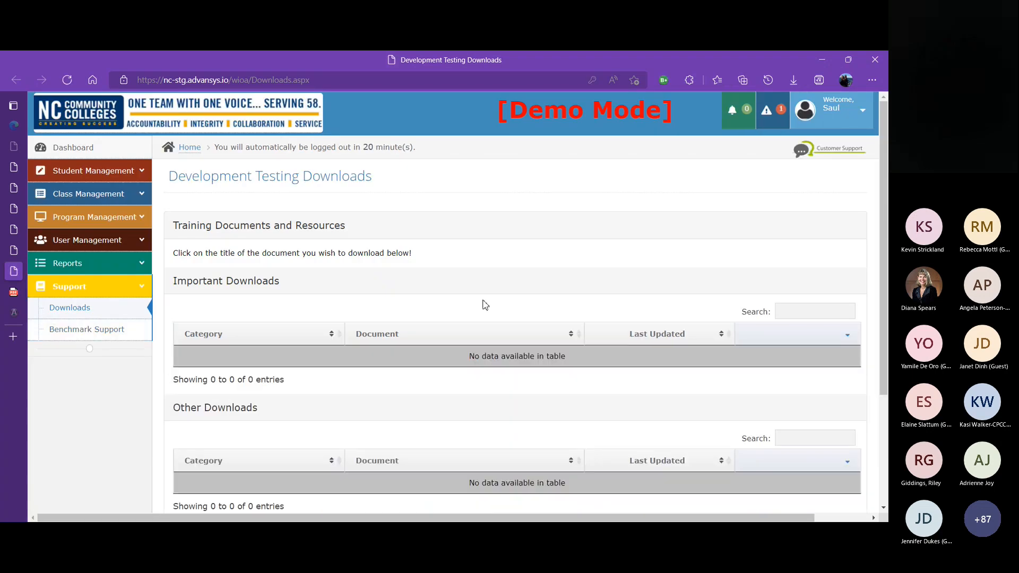
pyautogui.moveTo(885, 151); pyautogui.dragTo(888, 241)
pyautogui.click(824, 323)
pyautogui.write('stud')
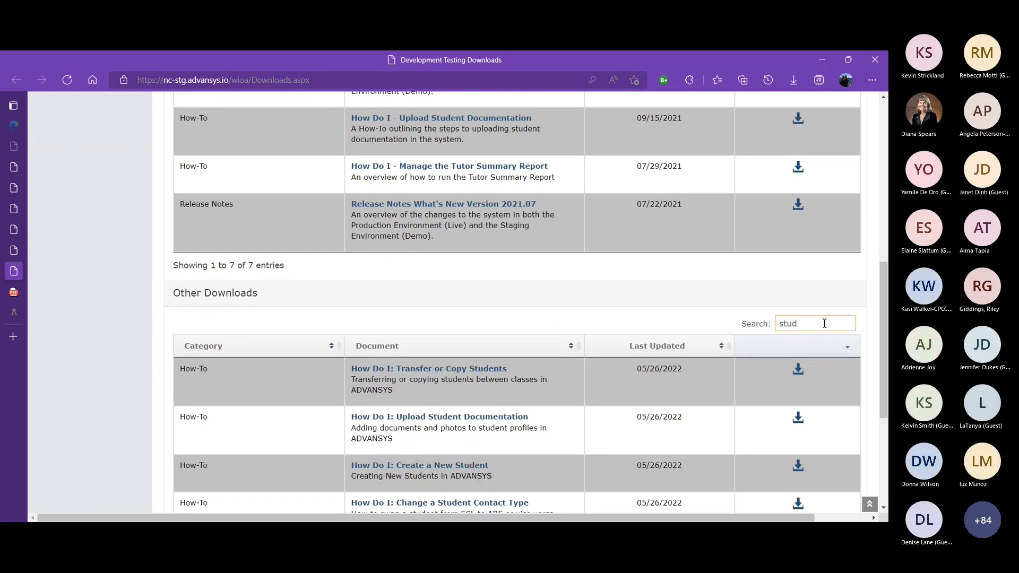
pyautogui.write('ent')
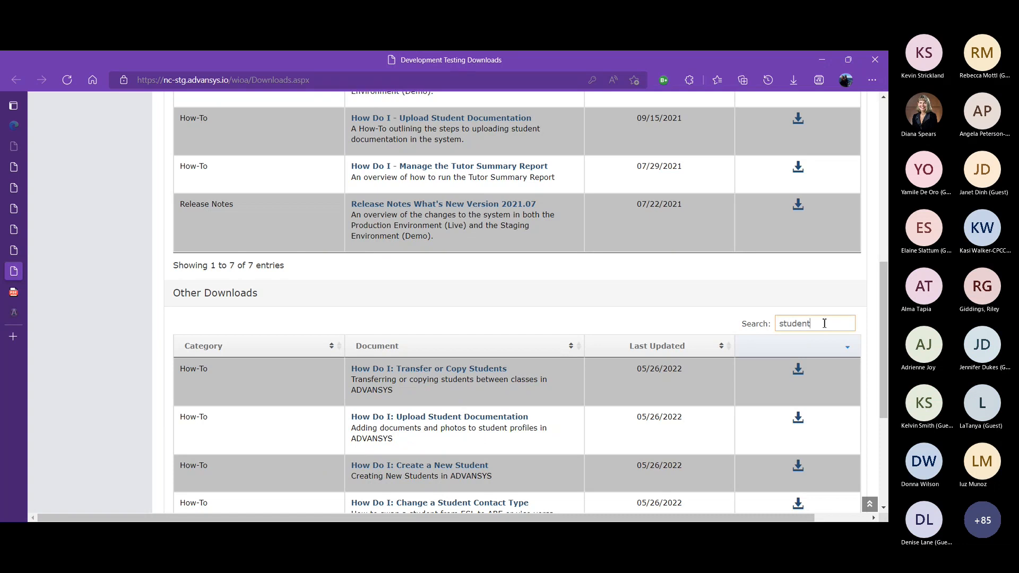
pyautogui.moveTo(885, 275); pyautogui.dragTo(885, 308)
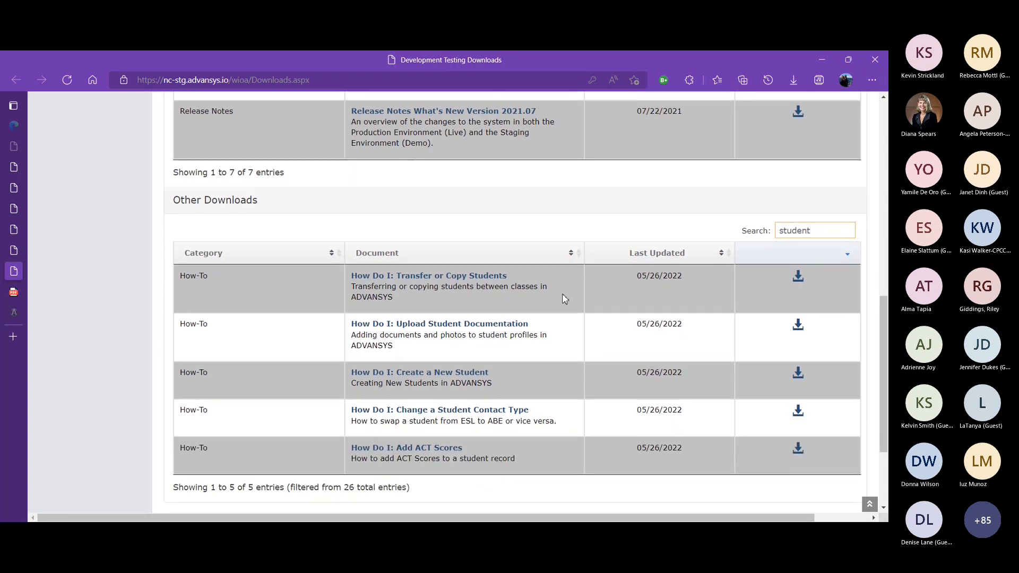
# Download the How Do I: Create a New Student guide and open it
pyautogui.click(462, 373)
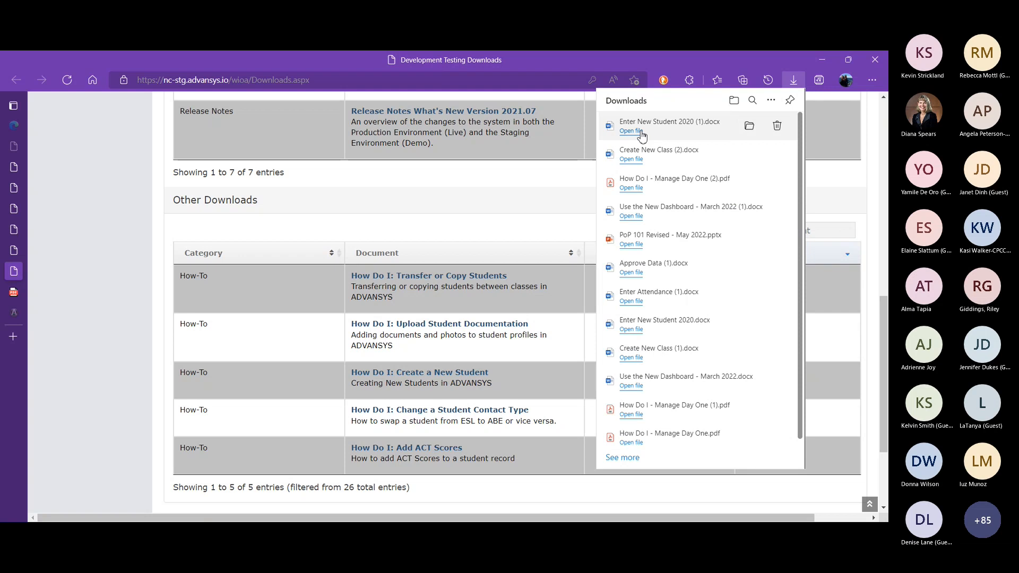
pyautogui.click(631, 131)
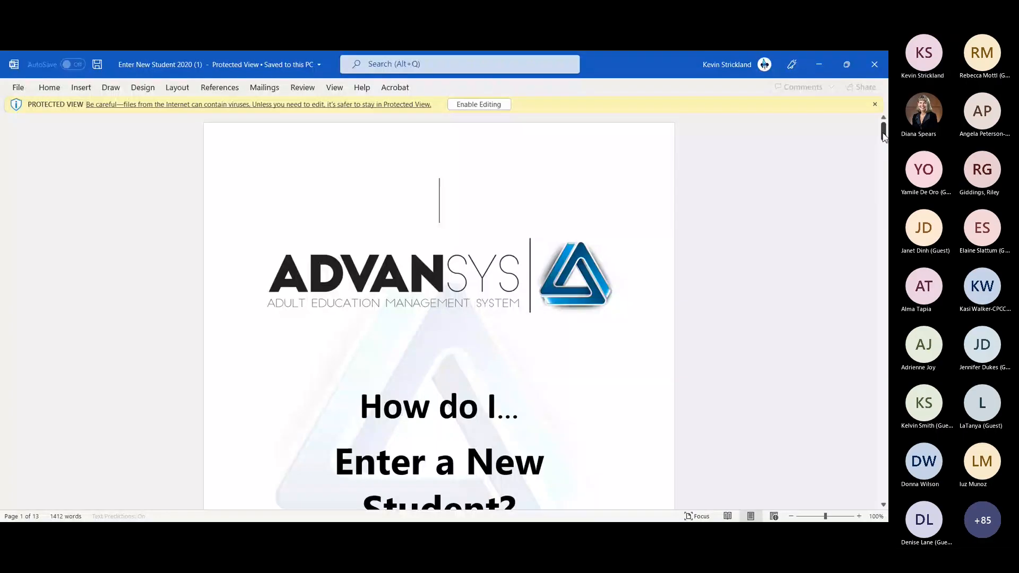
pyautogui.moveTo(884, 137)
pyautogui.mouseDown()
pyautogui.moveTo(885, 491)
pyautogui.moveTo(872, 130)
pyautogui.mouseUp()
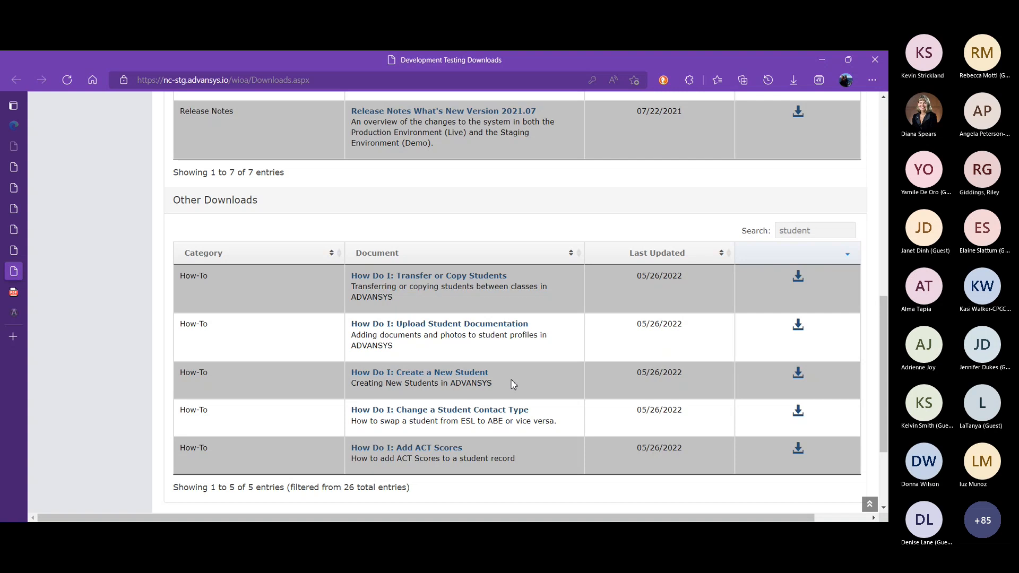
# Open the student lookup and add page under Student Management
pyautogui.moveTo(885, 372); pyautogui.dragTo(856, 149)
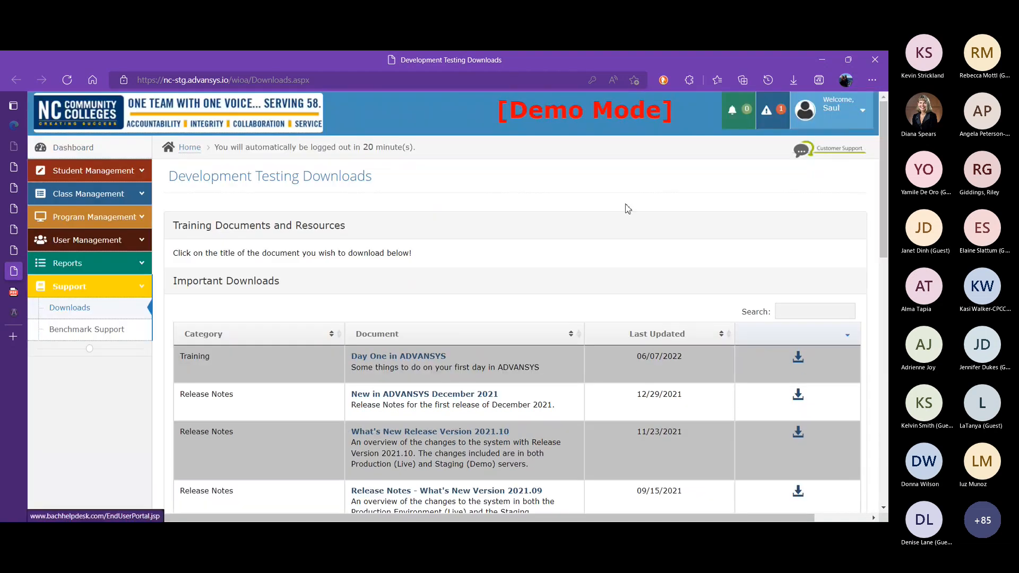
pyautogui.click(147, 289)
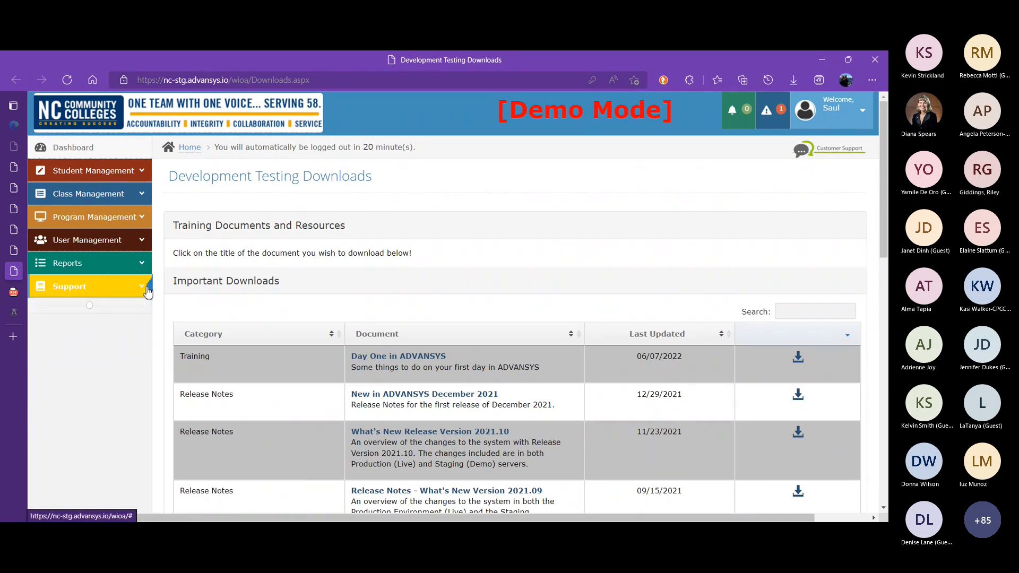
pyautogui.click(142, 171)
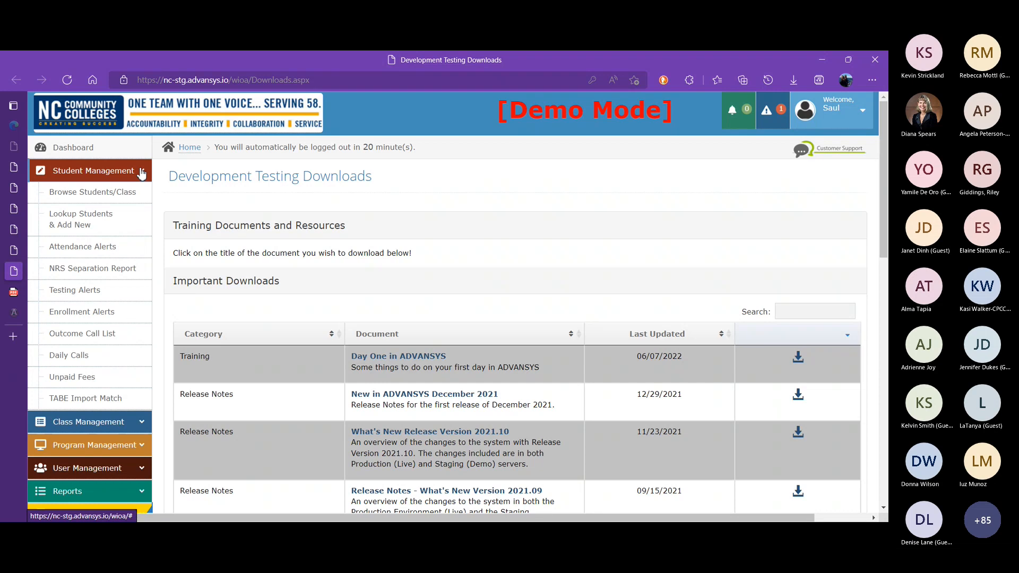
pyautogui.click(81, 219)
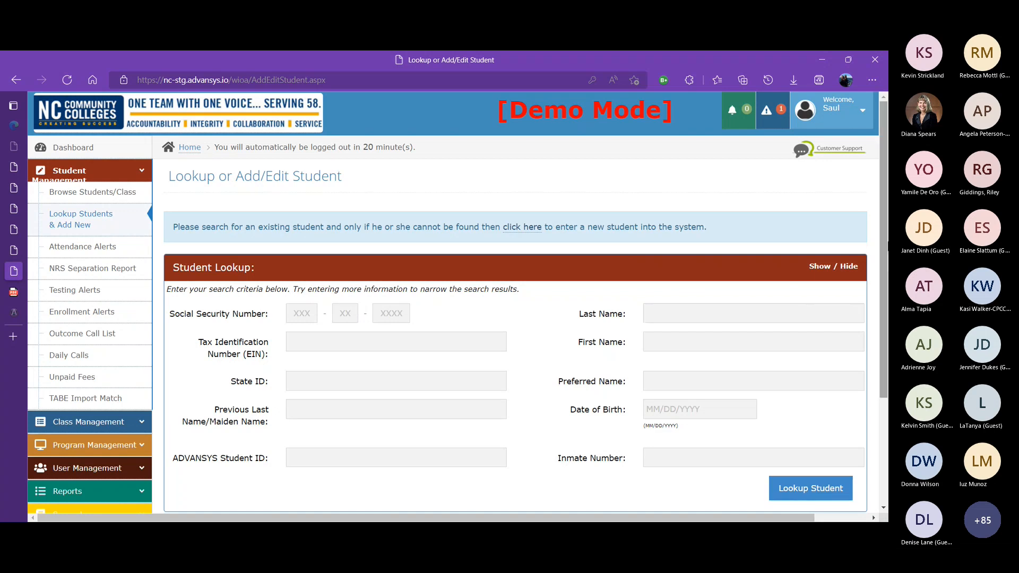
# Look up an existing student by entering their last name
pyautogui.moveTo(886, 241); pyautogui.dragTo(886, 291)
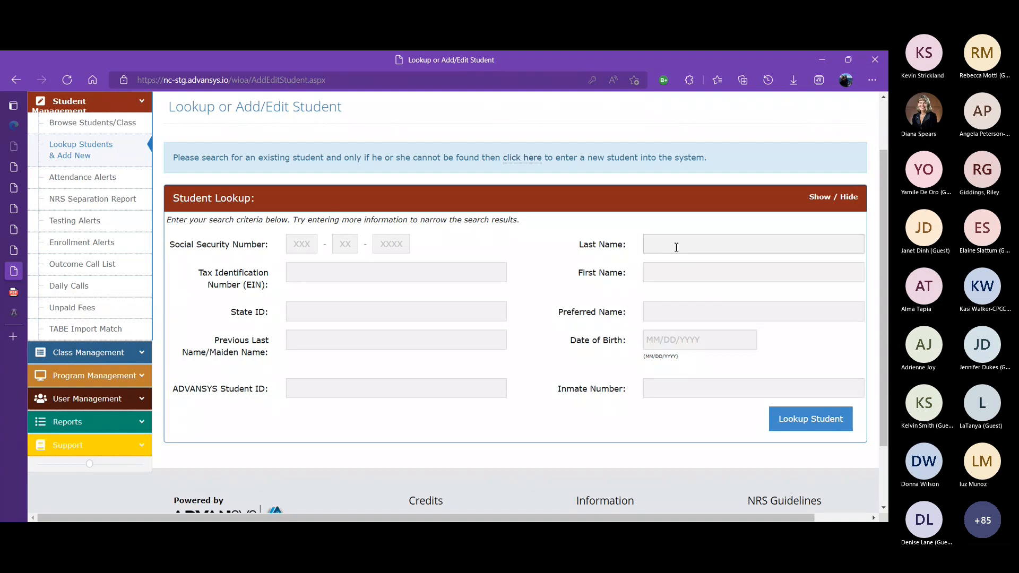
pyautogui.click(676, 245)
pyautogui.write('Junkins')
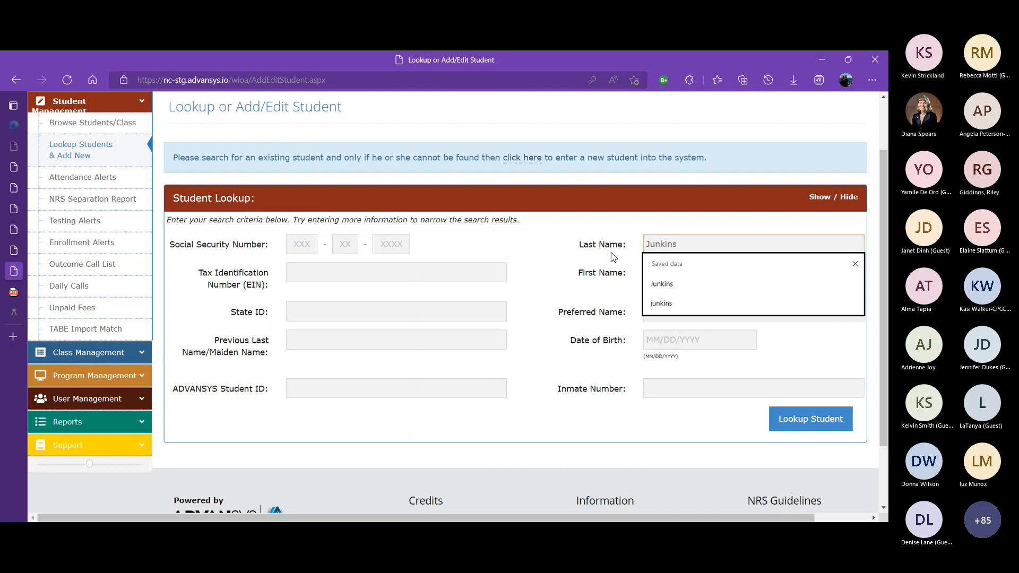
pyautogui.click(669, 289)
pyautogui.click(807, 417)
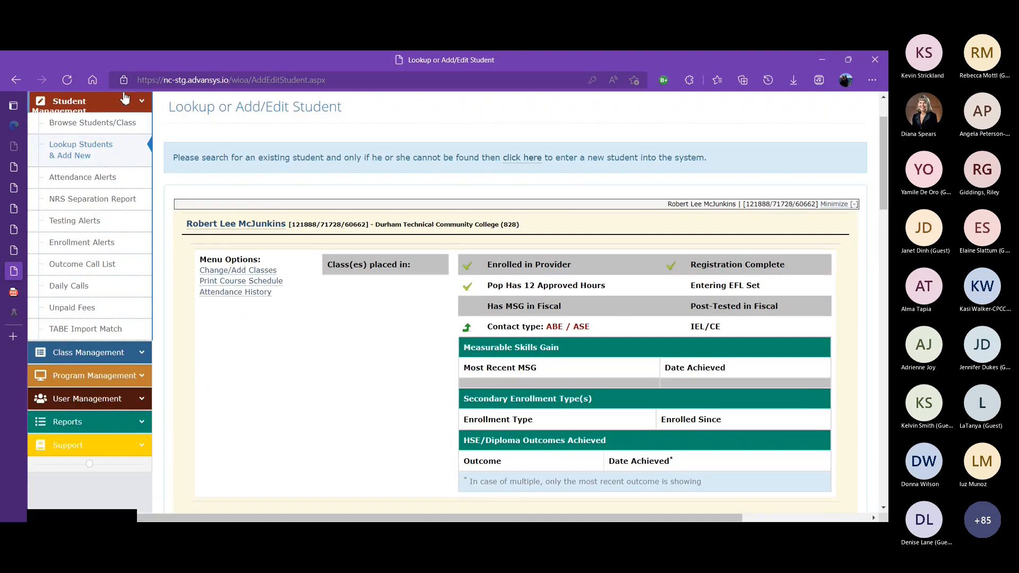
# Return to the lookup form and search again with a different last name and a partial first name
pyautogui.click(16, 80)
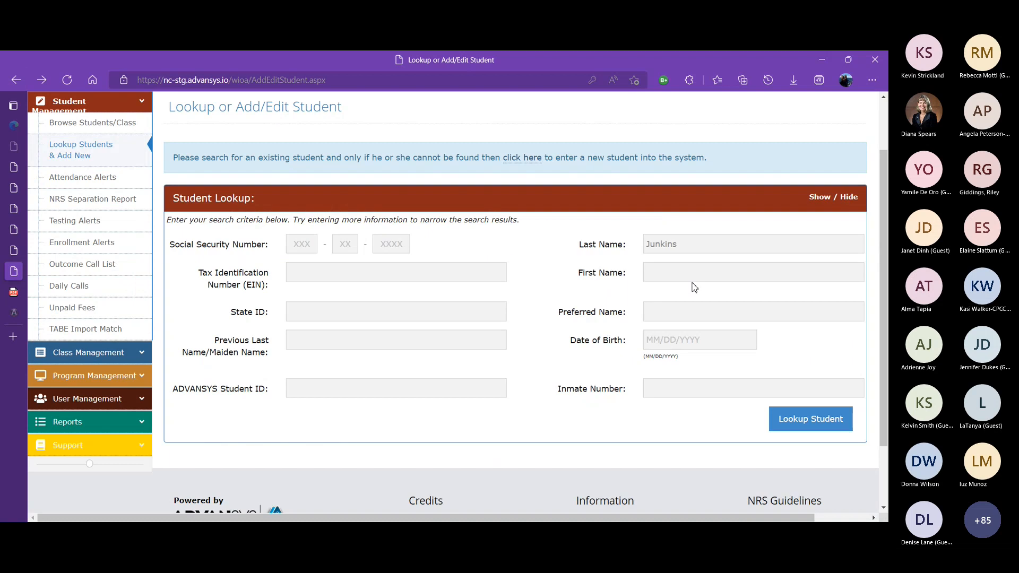
pyautogui.moveTo(887, 255)
pyautogui.mouseDown()
pyautogui.moveTo(887, 188)
pyautogui.moveTo(887, 273)
pyautogui.mouseUp()
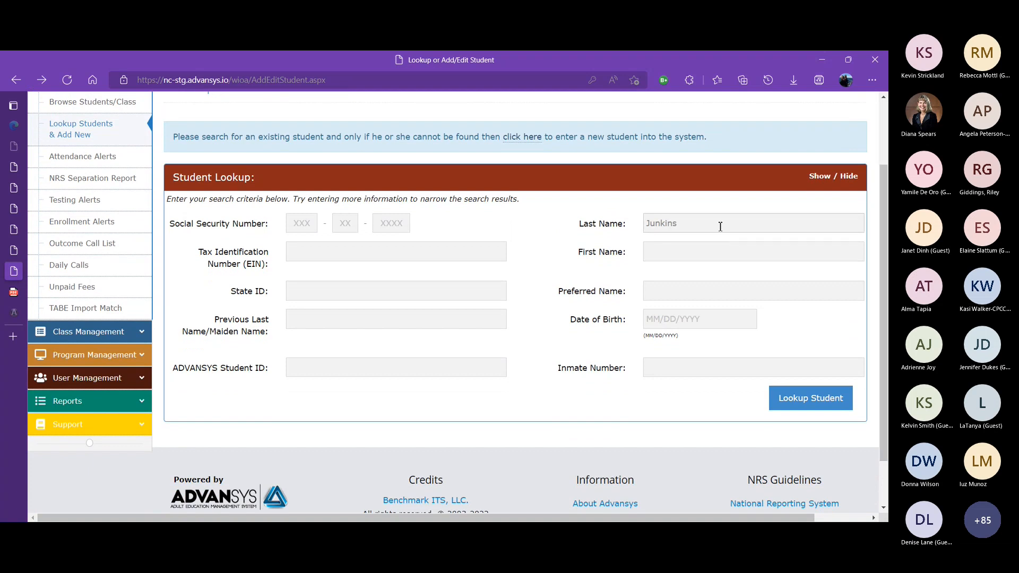
pyautogui.click(718, 226)
pyautogui.moveTo(676, 223); pyautogui.dragTo(637, 225)
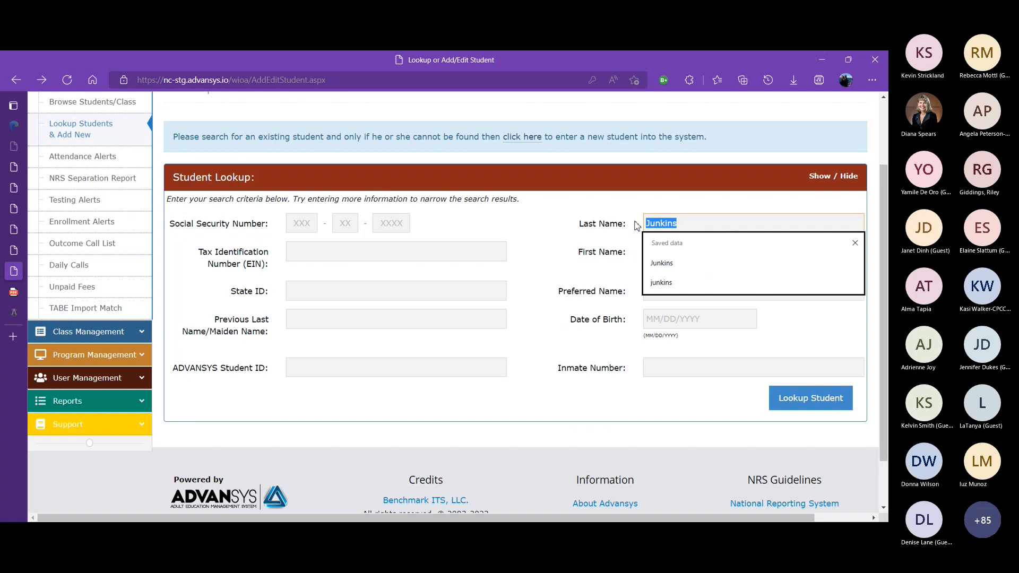
pyautogui.write('smith')
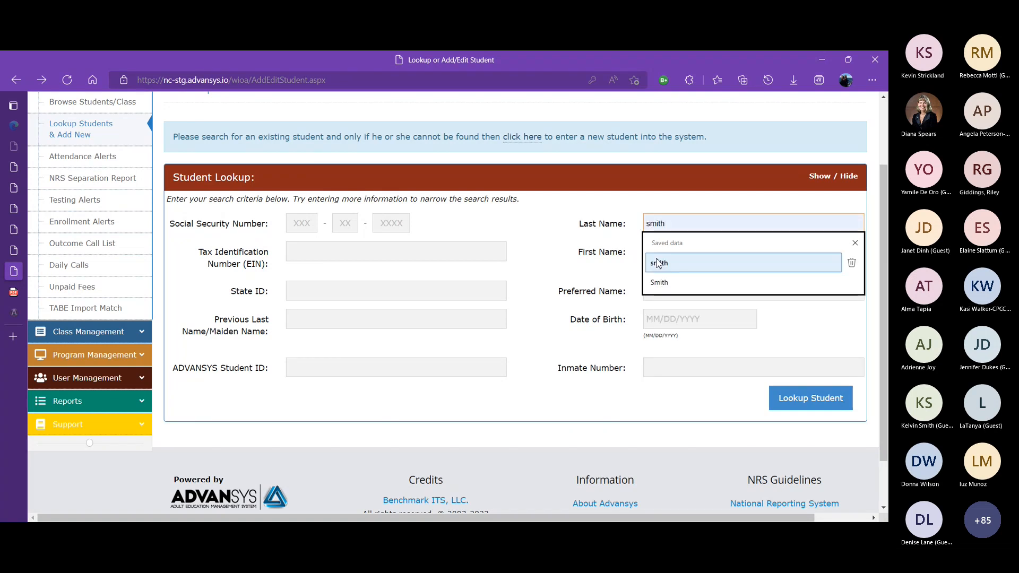
pyautogui.click(658, 263)
pyautogui.click(672, 248)
pyautogui.write('ja')
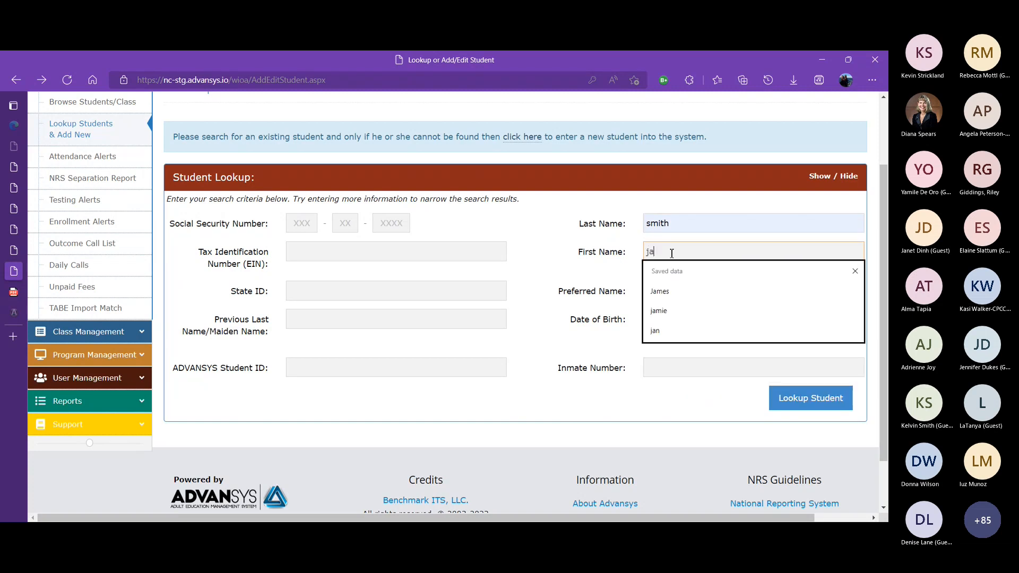
pyautogui.write('m')
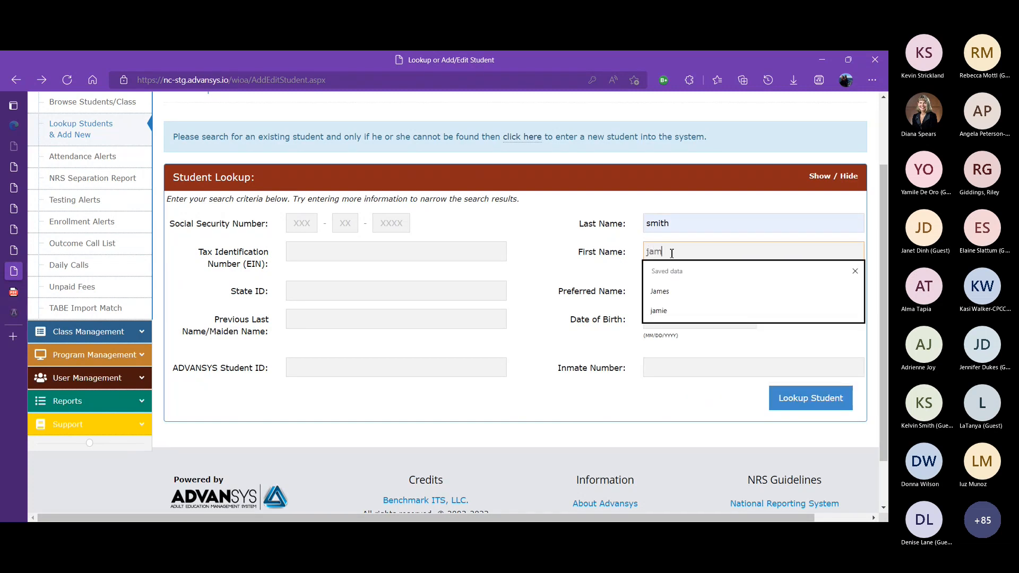
pyautogui.click(590, 261)
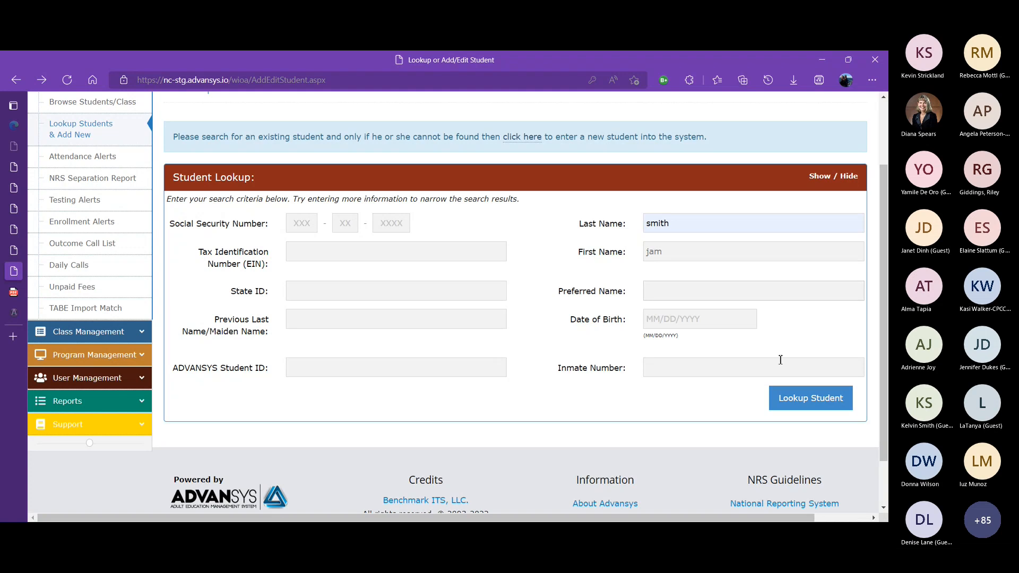
pyautogui.click(810, 409)
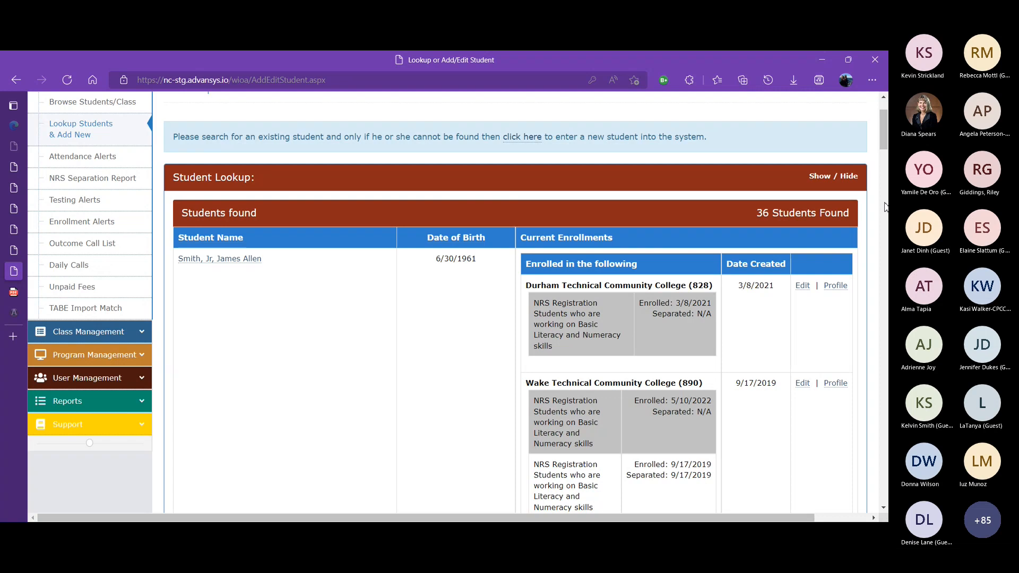
# Browse the matching students and their current enrollments
pyautogui.scroll(-2, 885, 147)
pyautogui.moveTo(884, 147); pyautogui.dragTo(881, 148)
pyautogui.moveTo(880, 156)
pyautogui.mouseDown()
pyautogui.moveTo(878, 136)
pyautogui.moveTo(877, 148)
pyautogui.mouseUp()
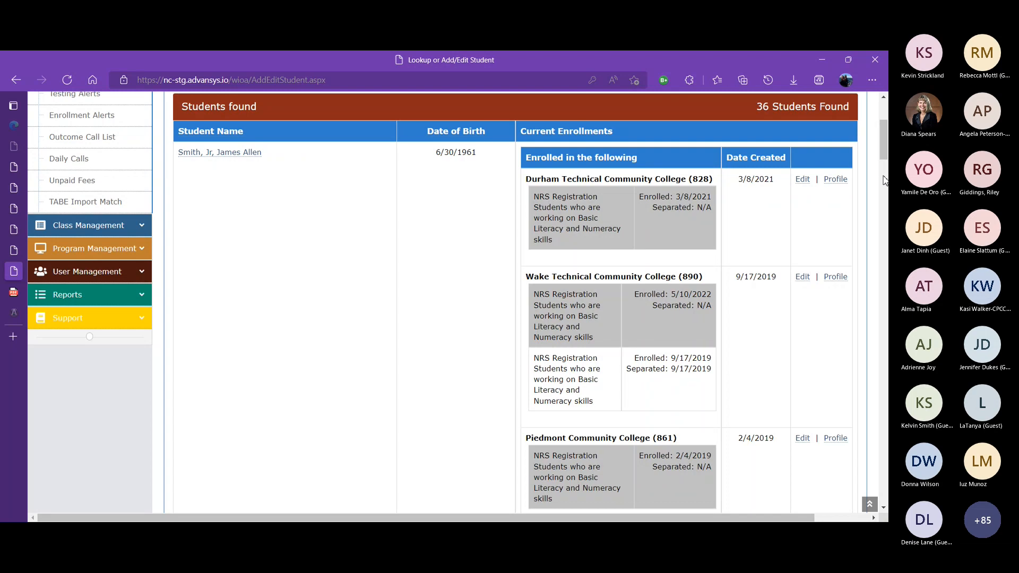
pyautogui.scroll(-5, 885, 175)
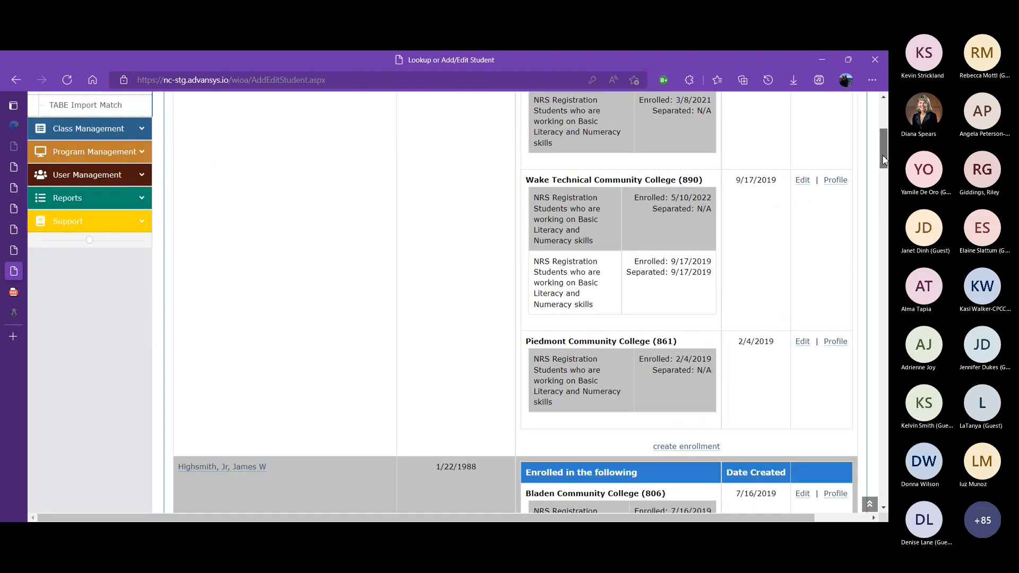
pyautogui.moveTo(884, 170); pyautogui.dragTo(875, 226)
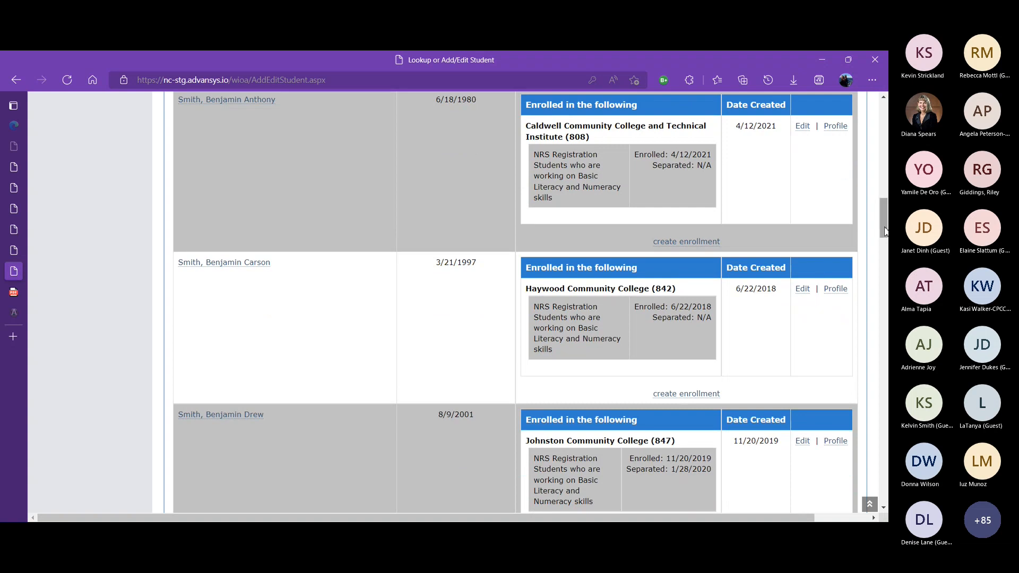
# Return to the blank student lookup form and follow the link to enter a new student into the system
pyautogui.moveTo(885, 230); pyautogui.dragTo(862, 111)
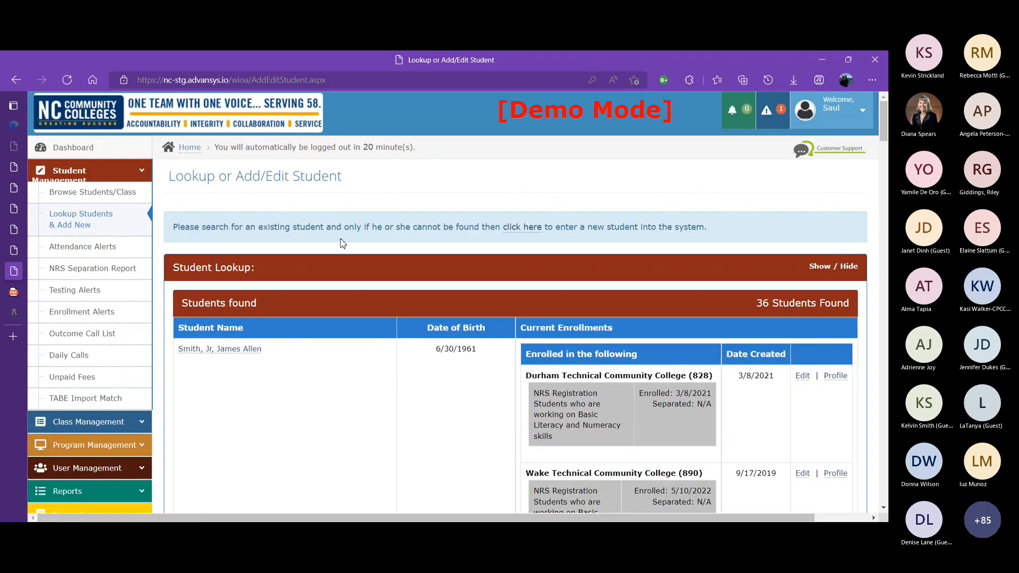
pyautogui.click(100, 217)
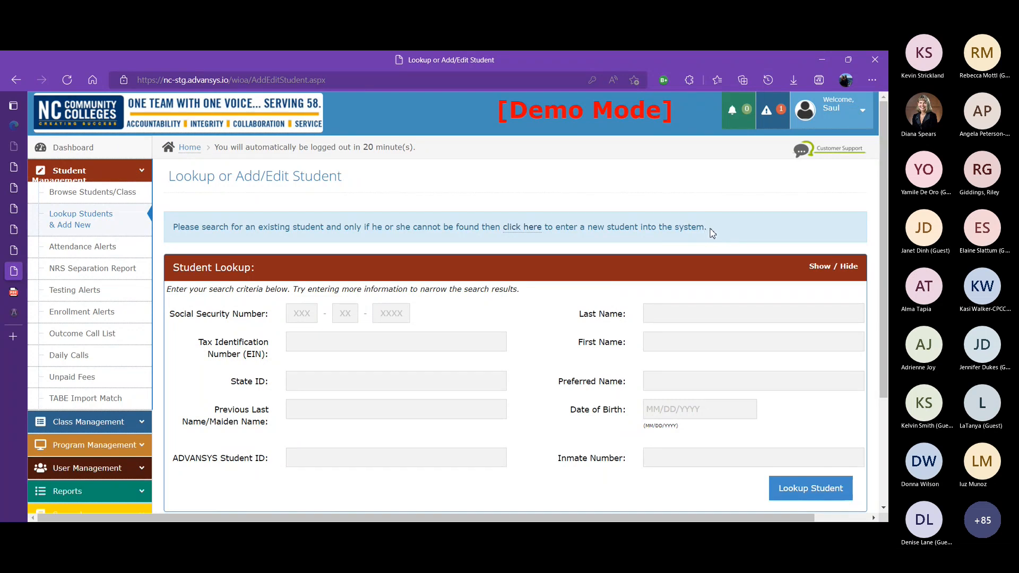
pyautogui.moveTo(708, 227); pyautogui.dragTo(501, 228)
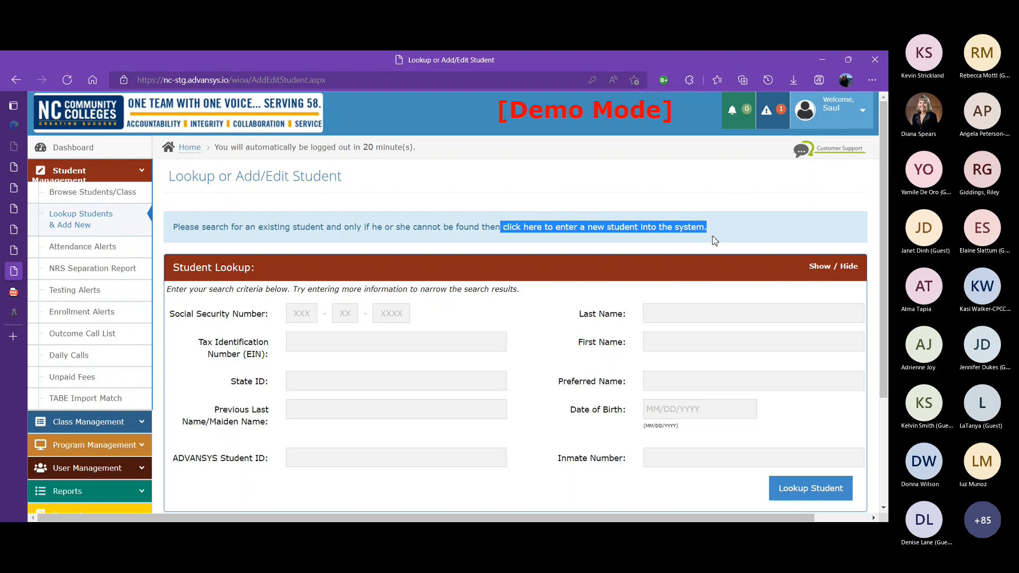
pyautogui.click(746, 229)
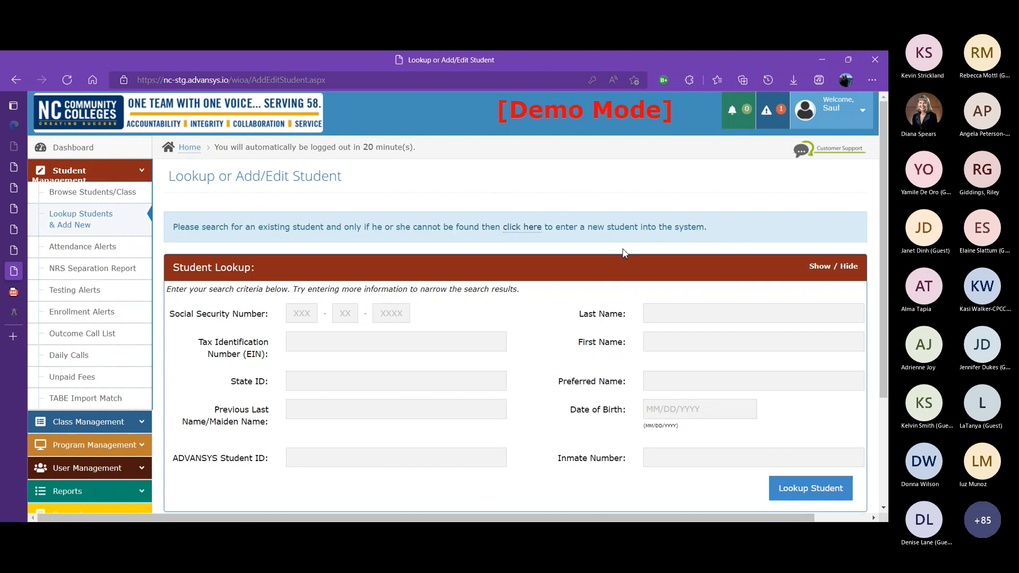
pyautogui.click(524, 232)
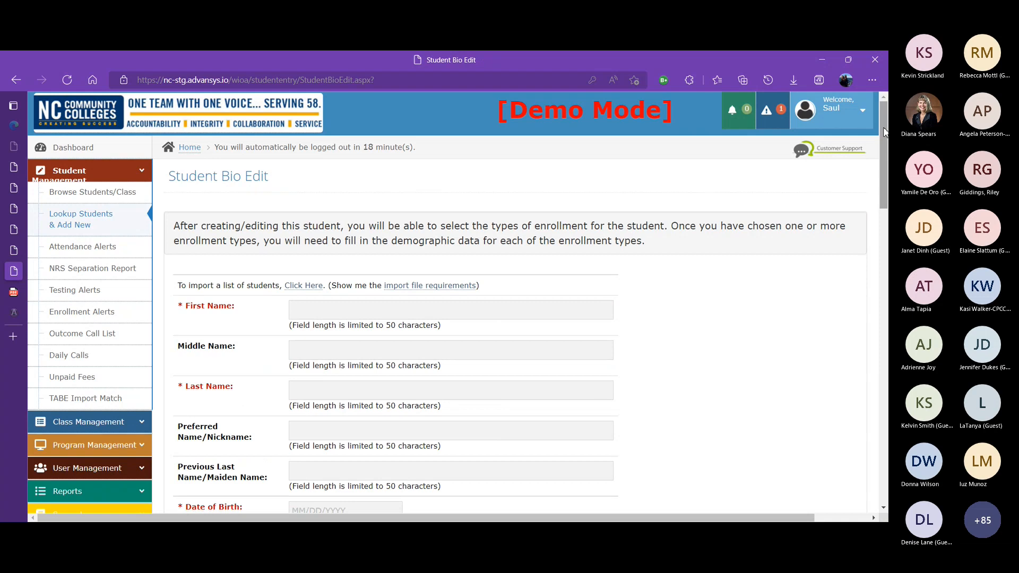
# Enter the new student's first name Gustavo, middle name J and last name Fring
pyautogui.scroll(-1, 884, 132)
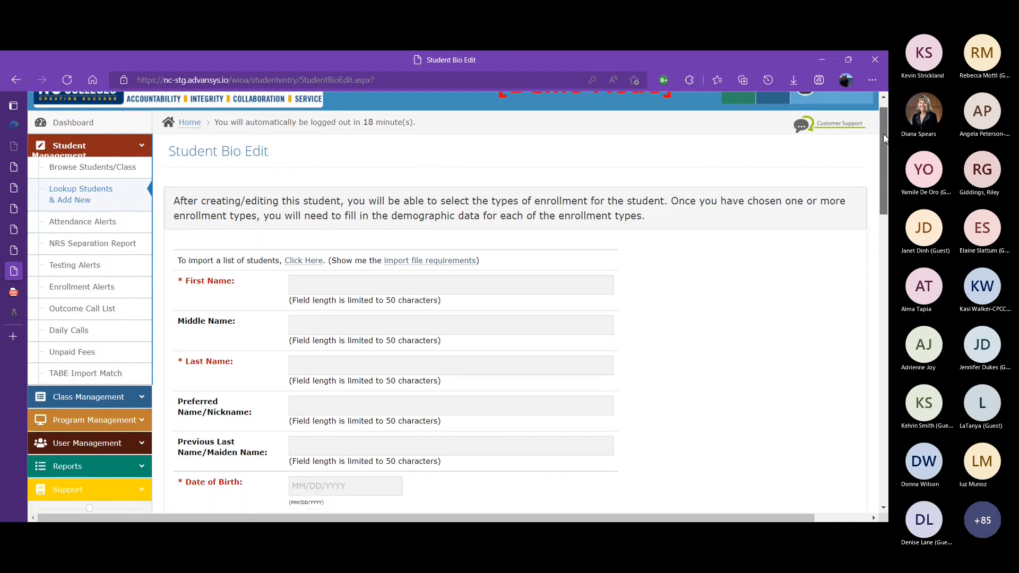
pyautogui.scroll(1, 884, 132)
pyautogui.moveTo(885, 132); pyautogui.dragTo(837, 153)
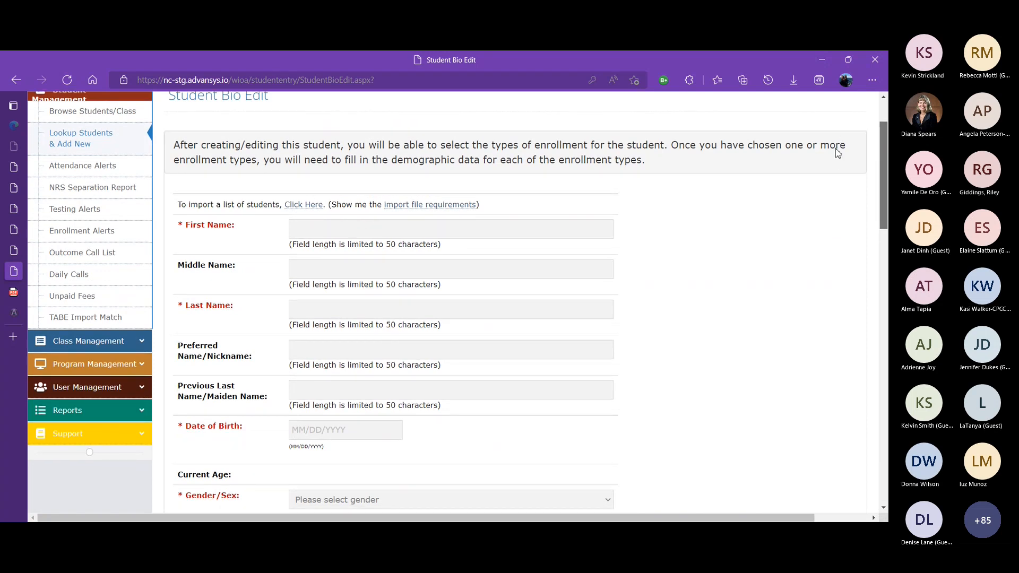
pyautogui.scroll(-2, 836, 162)
pyautogui.scroll(3, 835, 171)
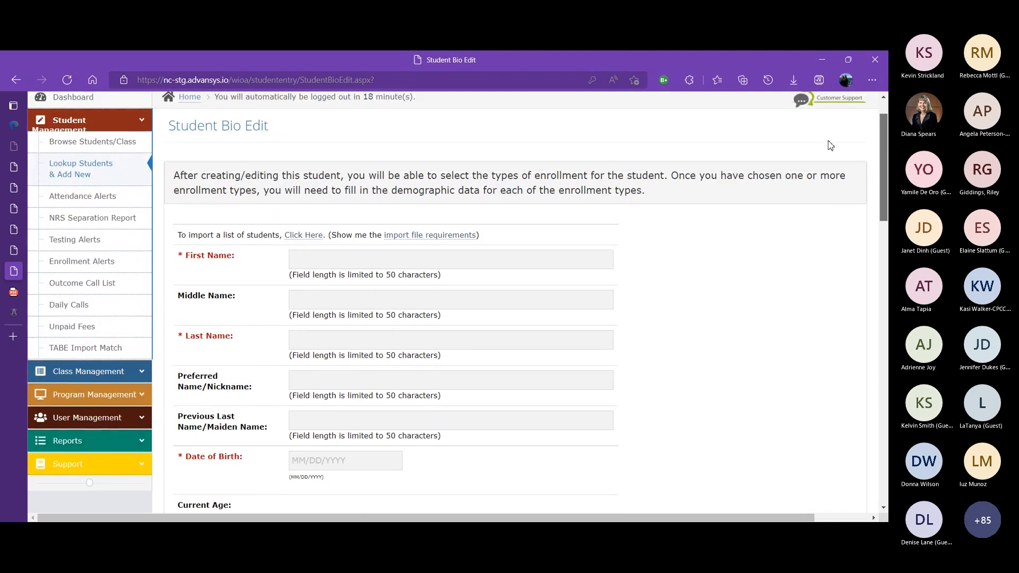
pyautogui.scroll(-1, 831, 146)
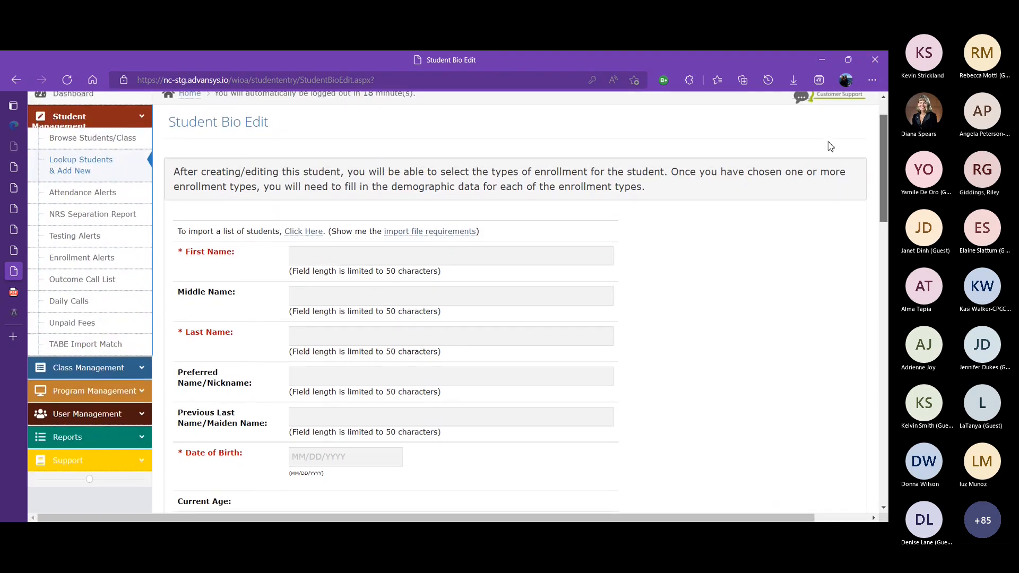
pyautogui.scroll(2, 830, 147)
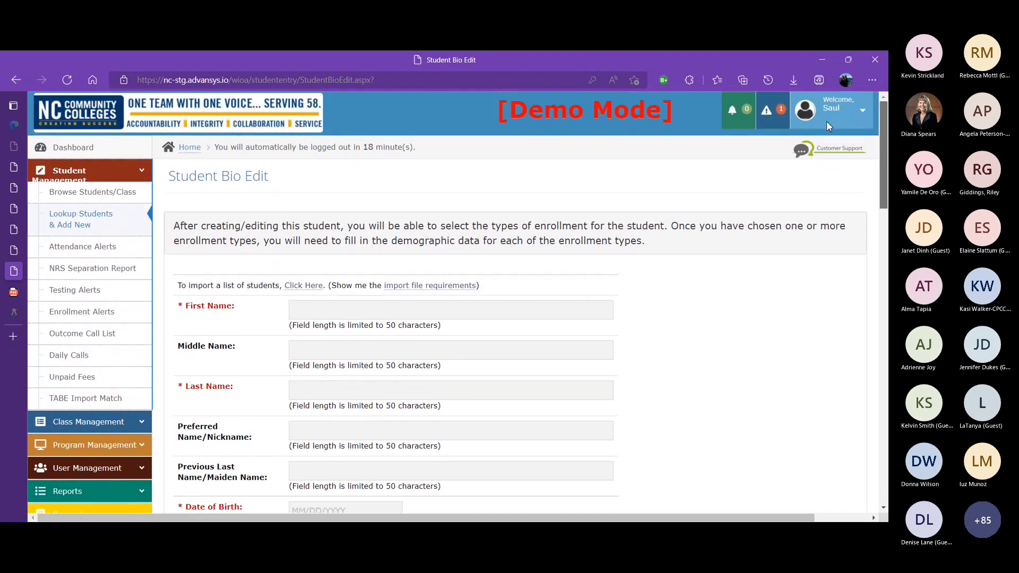
pyautogui.click(450, 310)
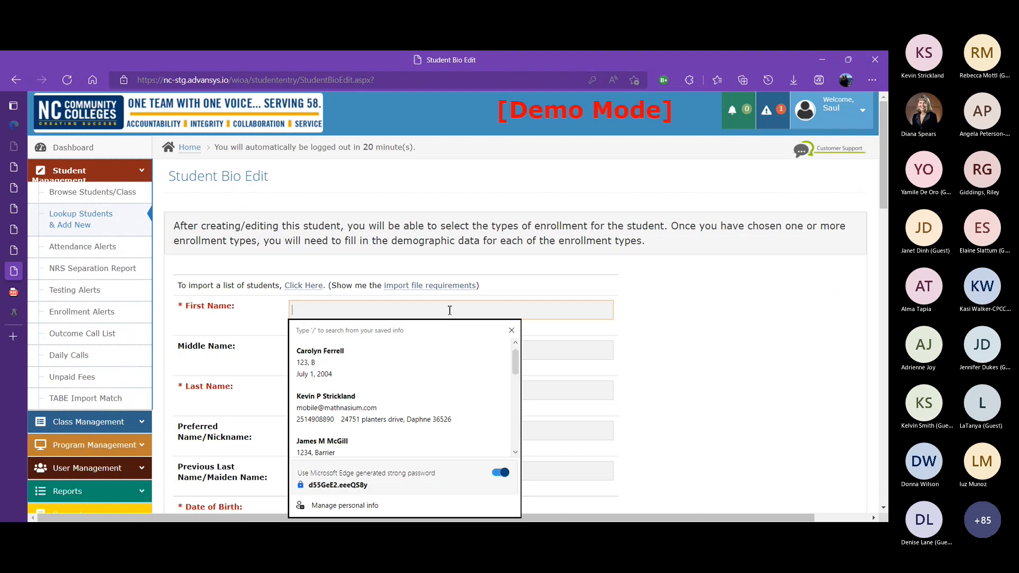
pyautogui.write('Gustavo')
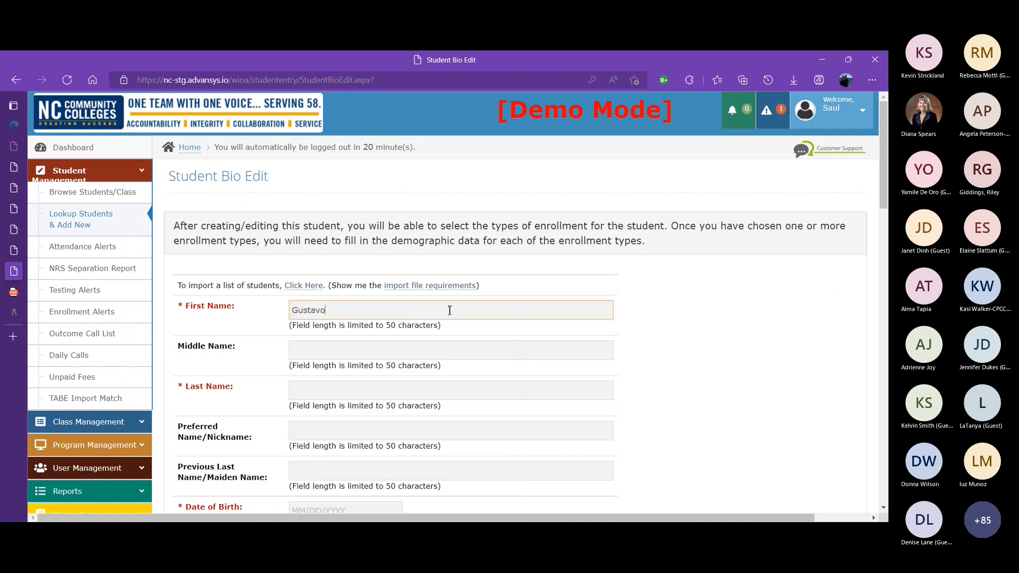
pyautogui.press('Tab')
pyautogui.write('J')
pyautogui.press('Tab')
pyautogui.write('Fring')
pyautogui.press('Tab')
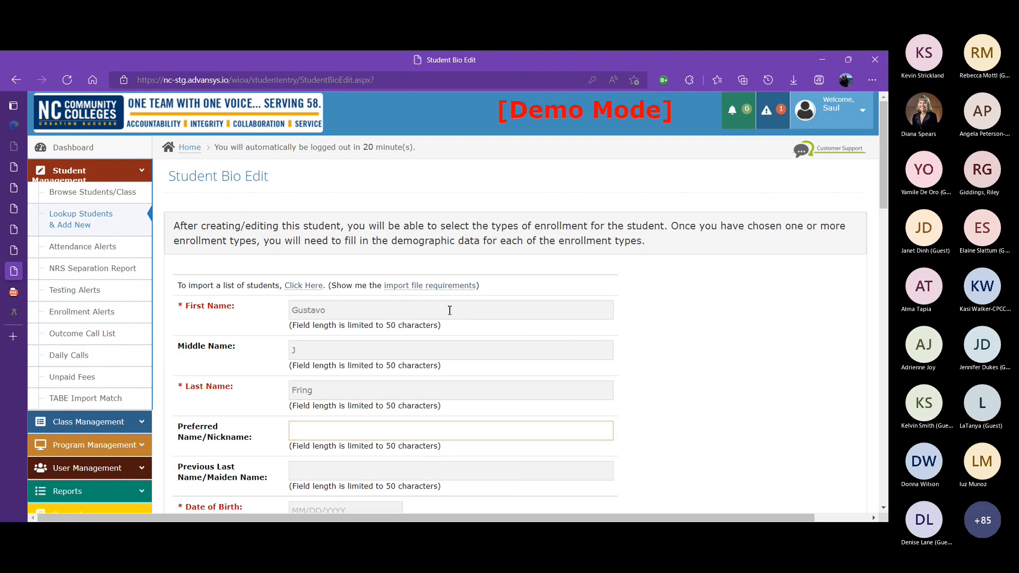
# Set the preferred name/nickname to Hermanos
pyautogui.write('Hermanos')
pyautogui.click(749, 347)
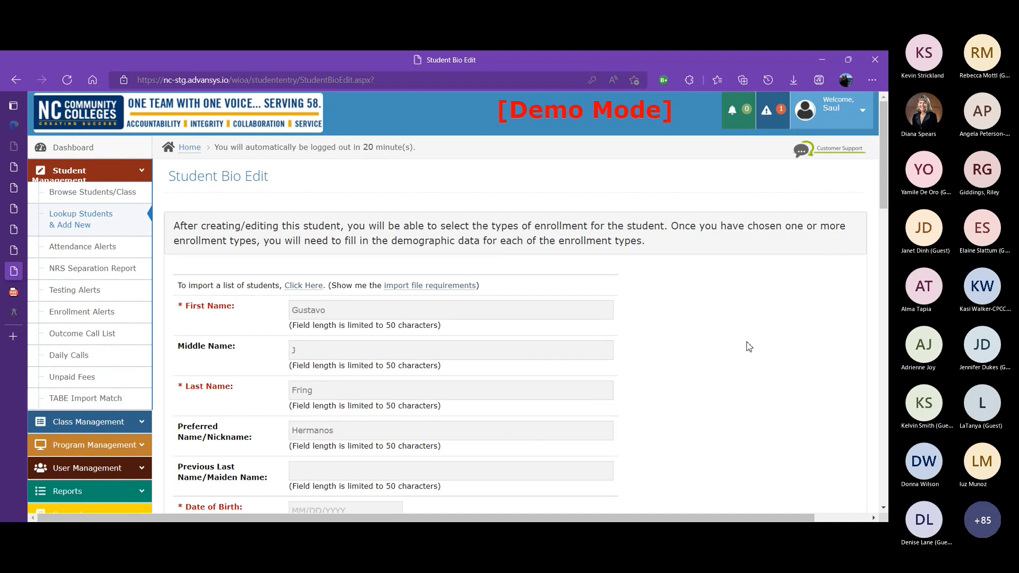
# Enter the date of birth 07/01/1981
pyautogui.moveTo(884, 191); pyautogui.dragTo(885, 221)
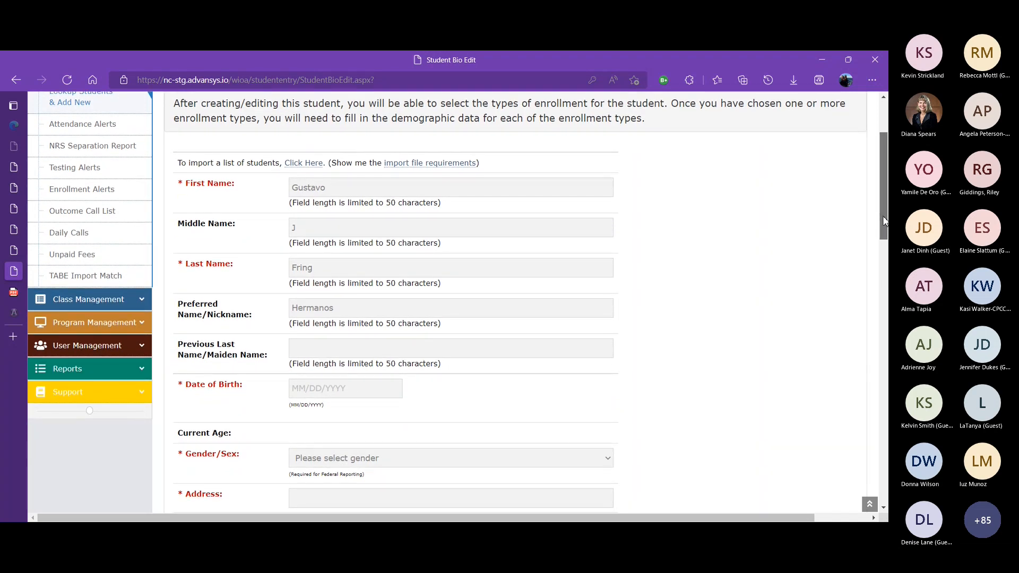
pyautogui.moveTo(884, 221); pyautogui.dragTo(883, 232)
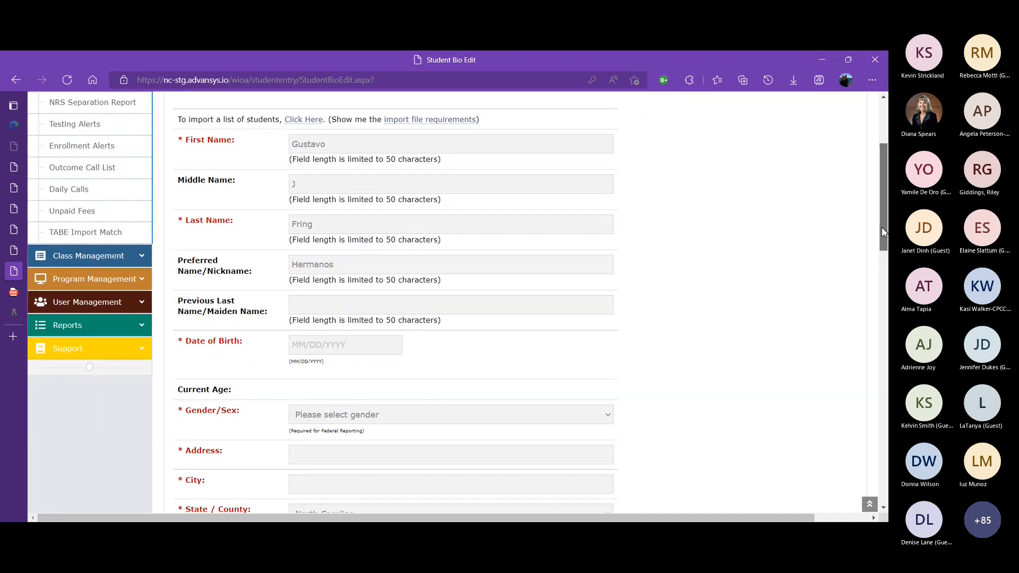
pyautogui.moveTo(883, 232); pyautogui.dragTo(883, 234)
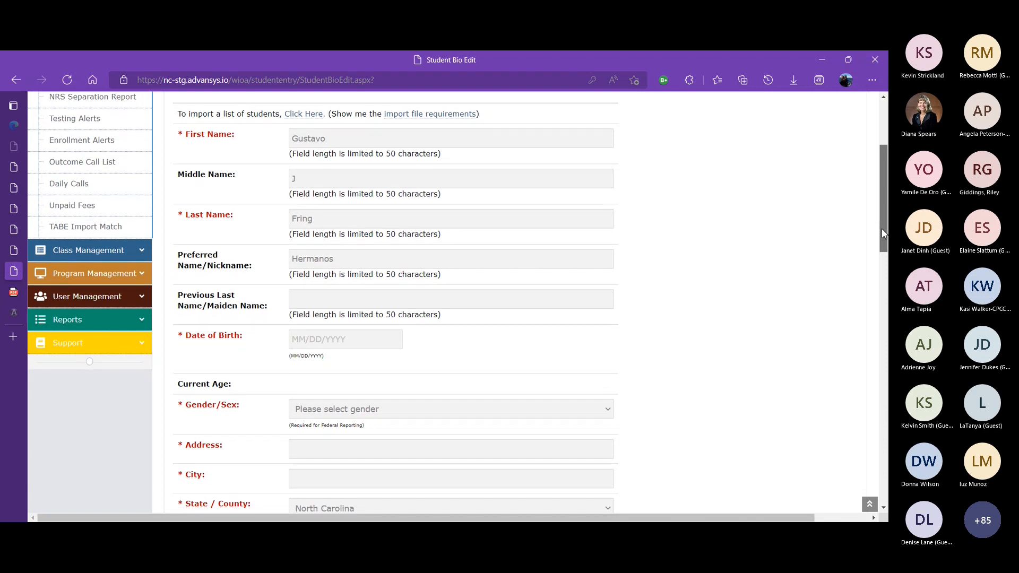
pyautogui.moveTo(883, 234); pyautogui.dragTo(883, 240)
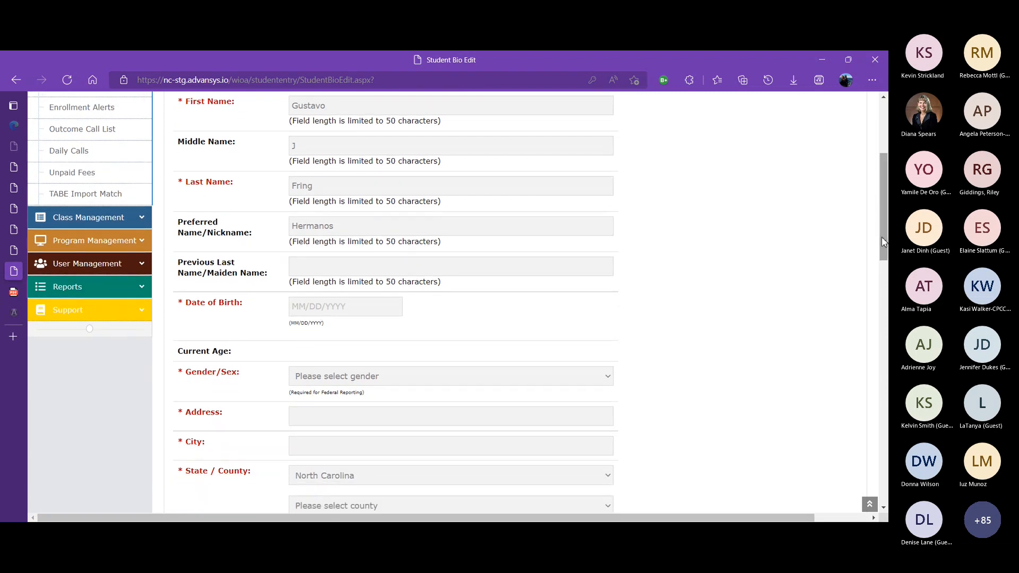
pyautogui.click(294, 307)
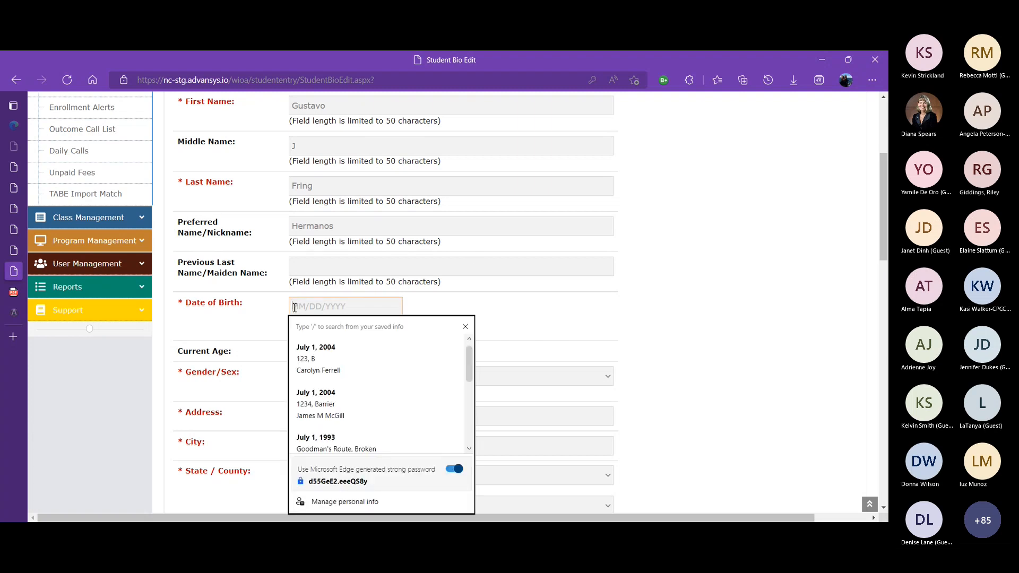
pyautogui.write('07/01/2')
pyautogui.press('BackSpace')
pyautogui.write('1981')
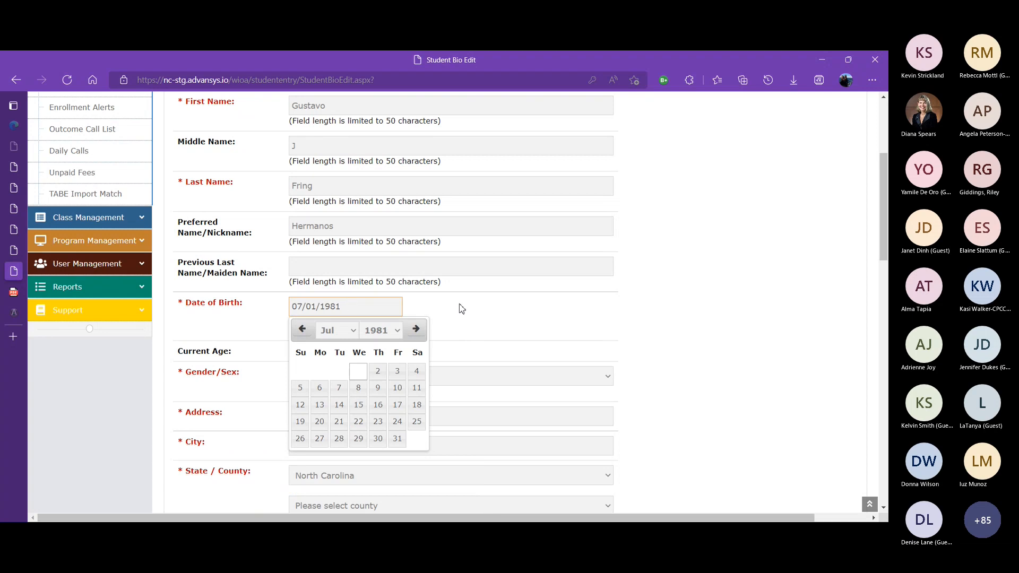
pyautogui.click(485, 315)
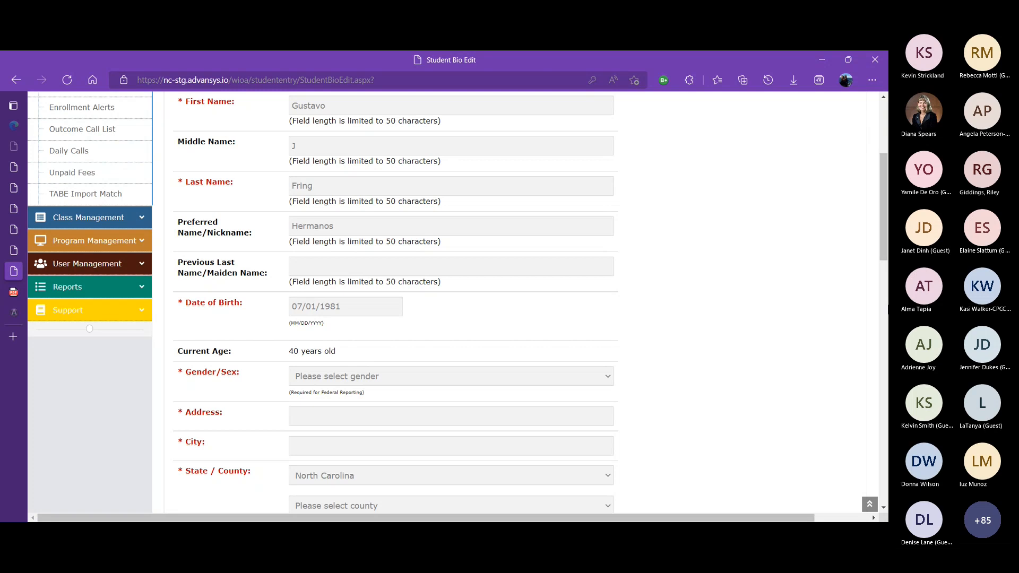
# Set the gender/sex to Male
pyautogui.moveTo(886, 211); pyautogui.dragTo(885, 239)
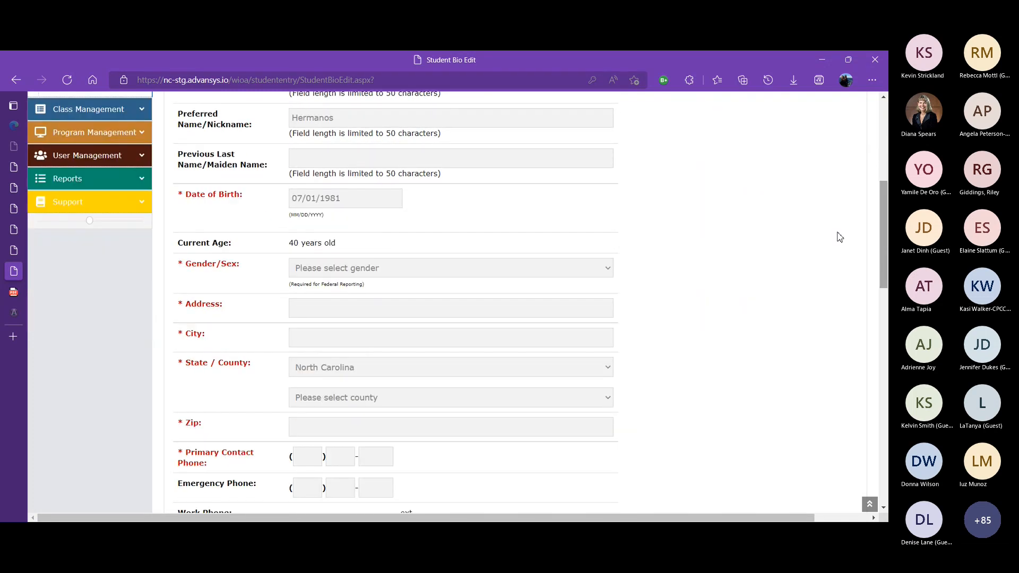
pyautogui.click(558, 272)
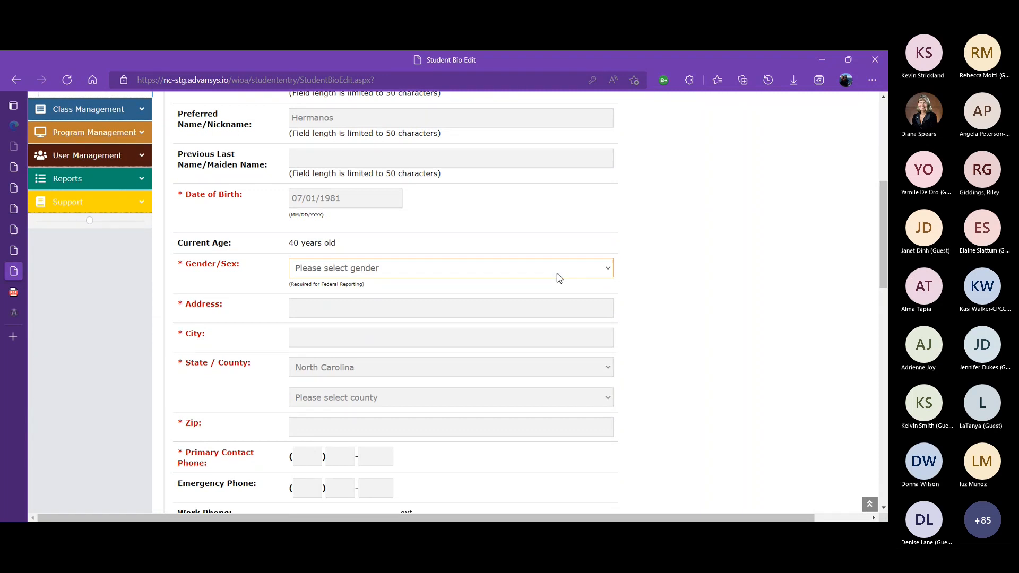
pyautogui.press('Down')
# Enter the address 123 Los Hermanos Lane and the city Dynasty
pyautogui.moveTo(885, 254); pyautogui.dragTo(885, 281)
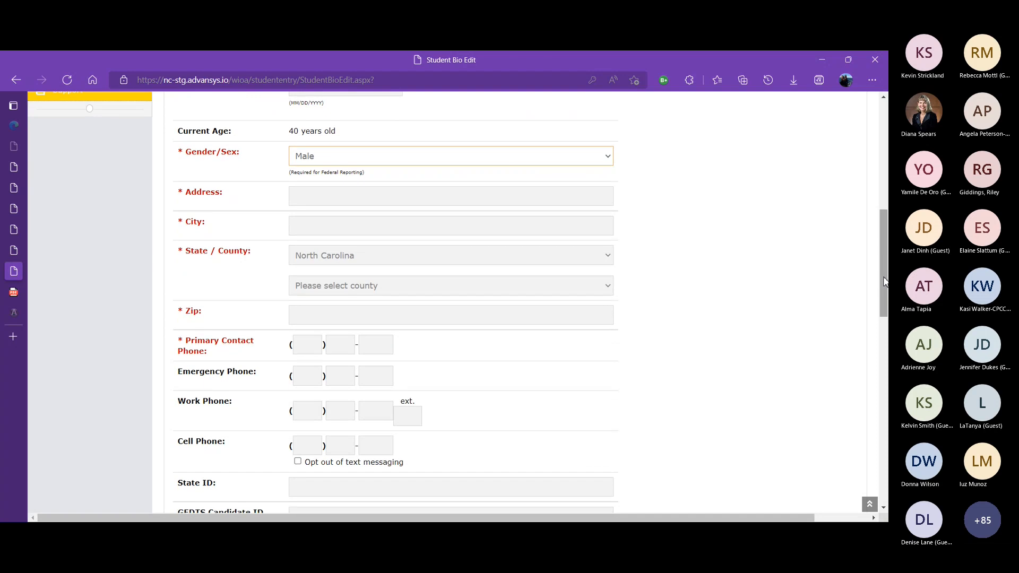
pyautogui.click(455, 197)
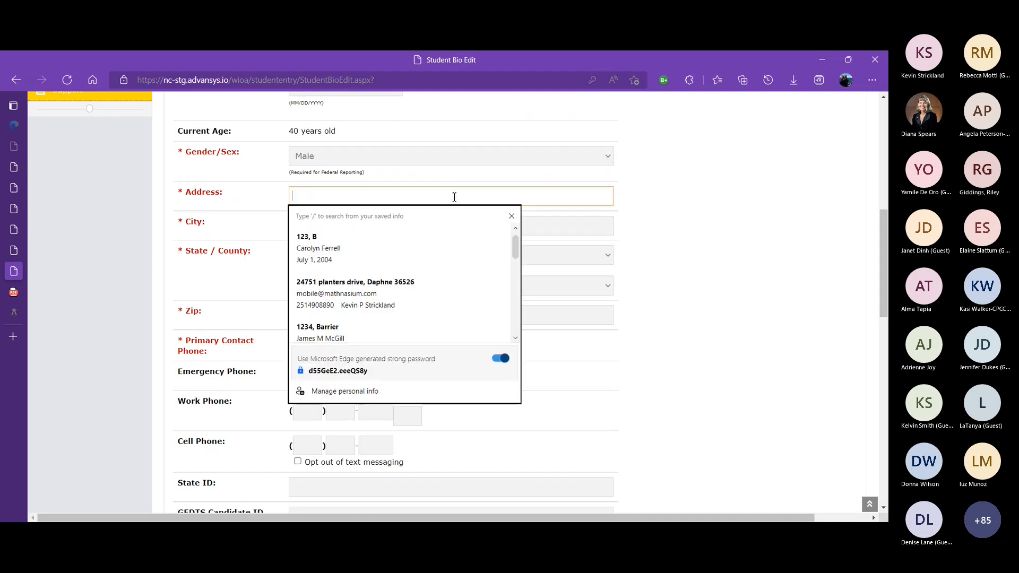
pyautogui.write('123 ')
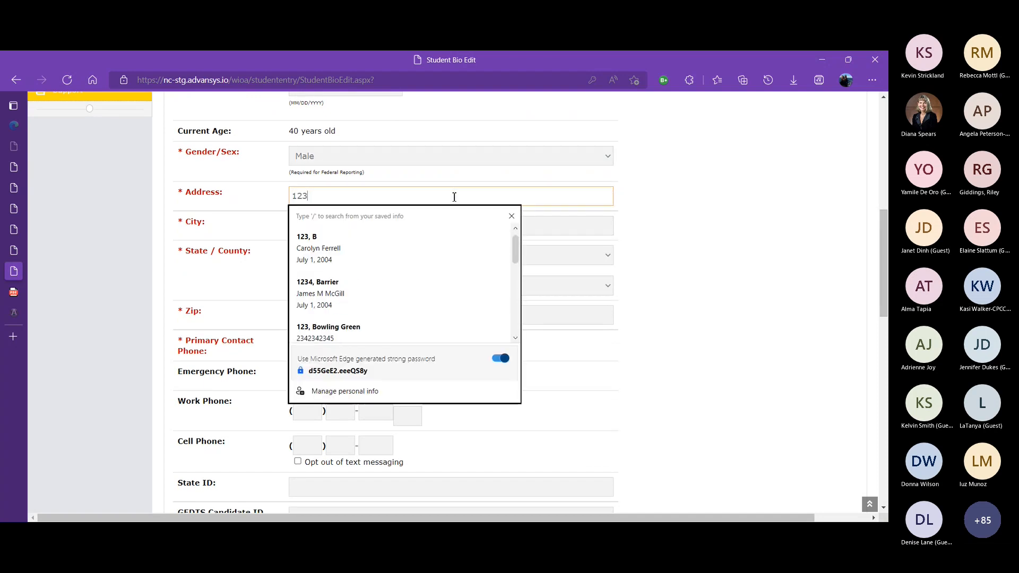
pyautogui.write('L')
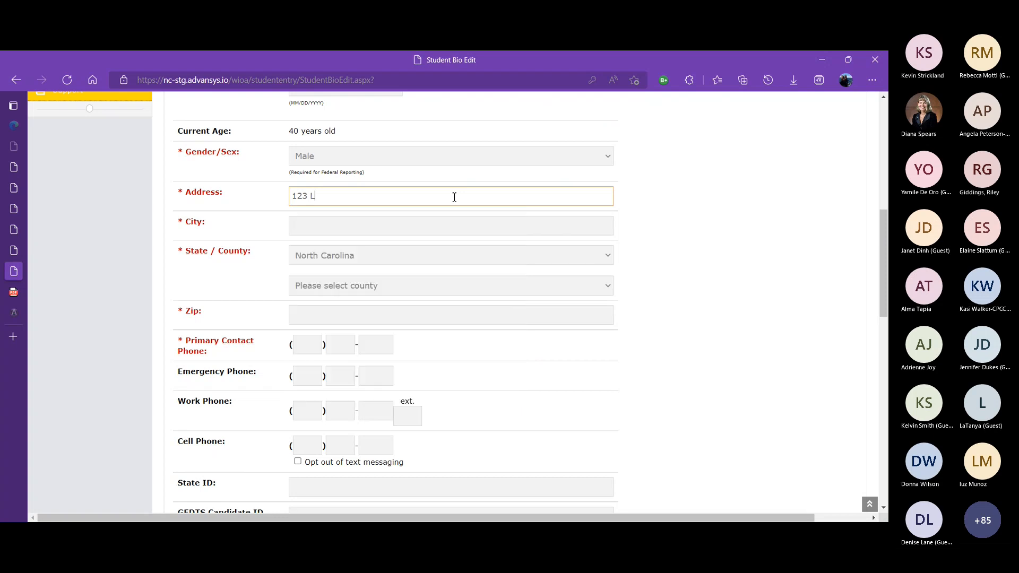
pyautogui.write('os Hermanos Lane')
pyautogui.press('Tab')
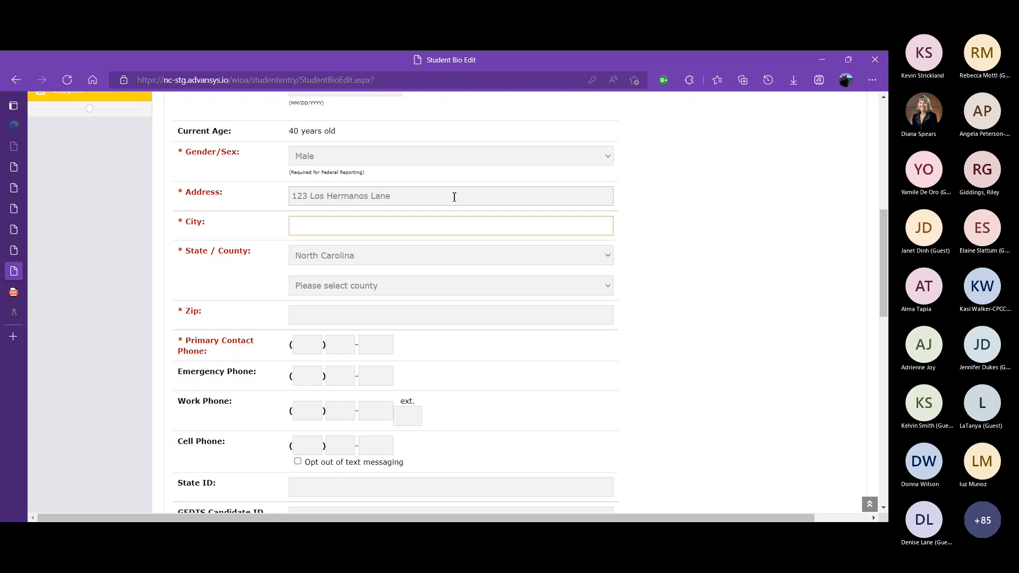
pyautogui.write('Dynasty')
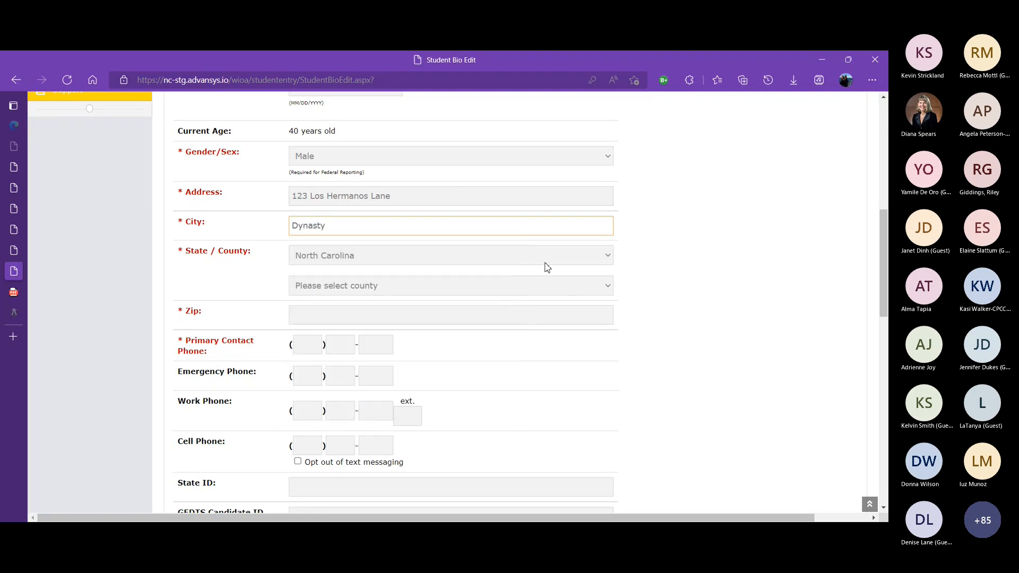
# Choose Buncombe, NC as the county and enter the zip code 10029
pyautogui.click(520, 291)
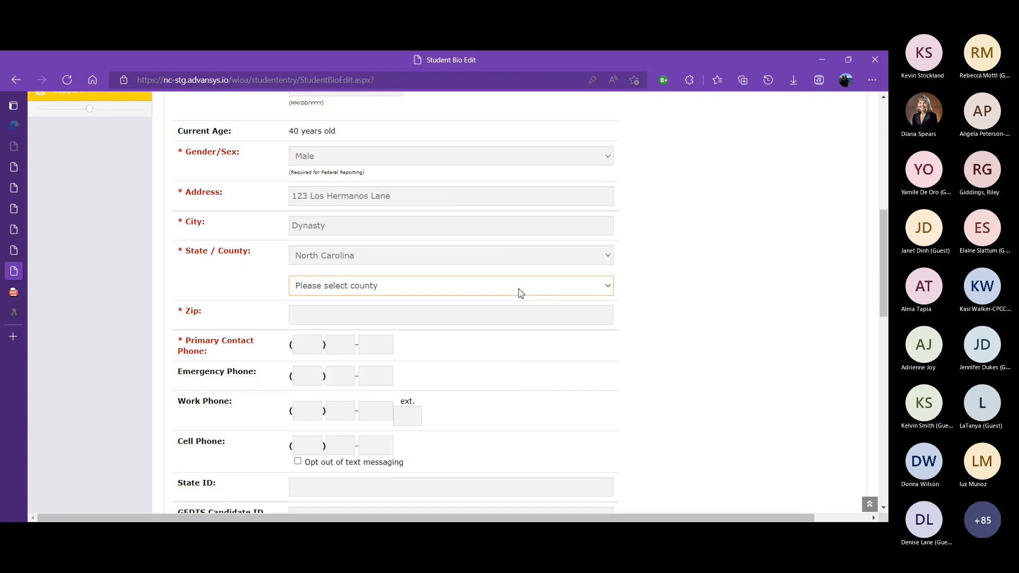
pyautogui.click(354, 429)
pyautogui.click(599, 320)
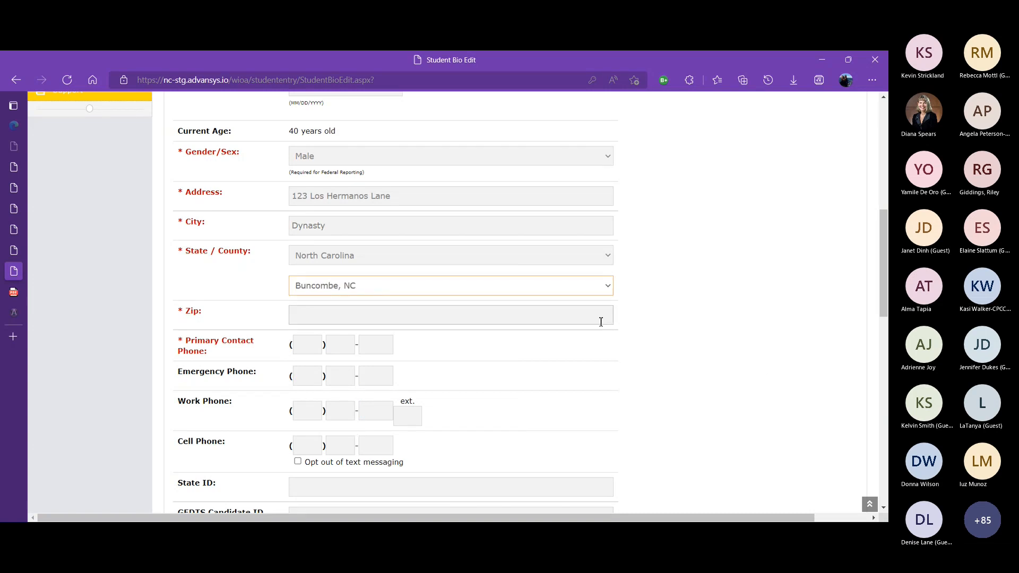
pyautogui.write('10029')
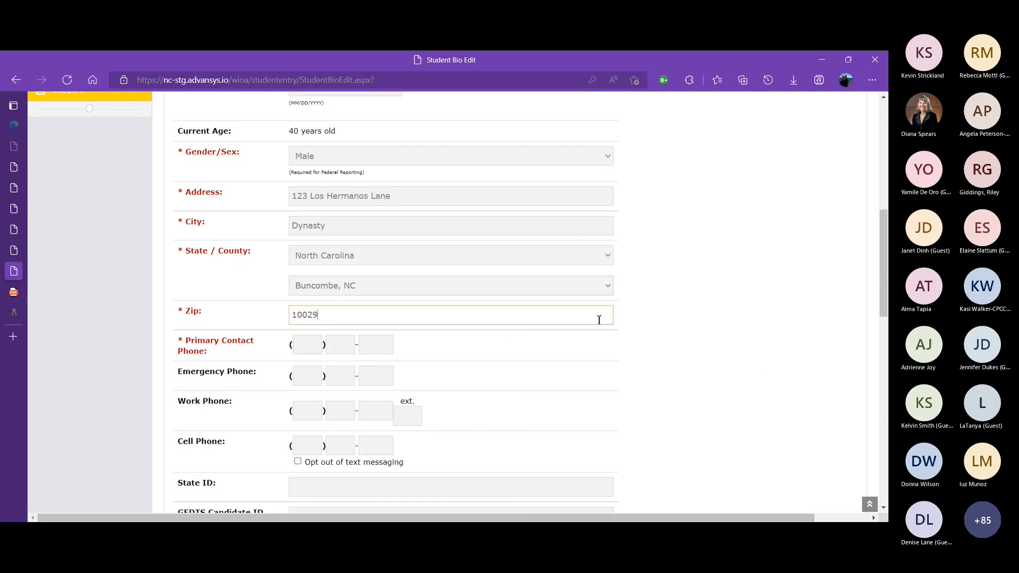
pyautogui.click(783, 318)
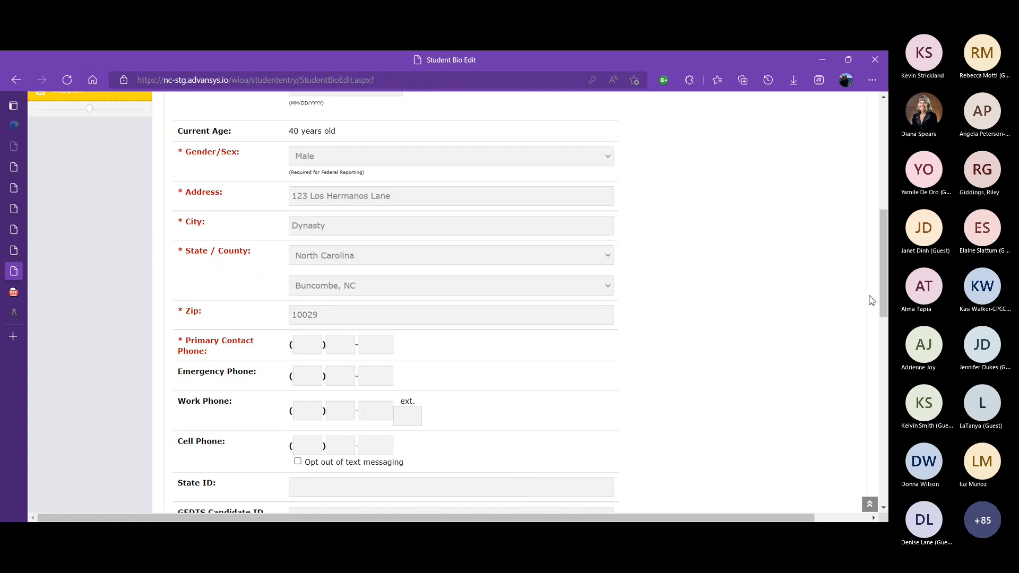
# Fill in the primary contact phone number
pyautogui.moveTo(883, 287); pyautogui.dragTo(881, 303)
pyautogui.click(319, 270)
pyautogui.write('qweqweqw')
pyautogui.write('e')
pyautogui.doubleClick(318, 269)
pyautogui.write('123')
pyautogui.doubleClick(340, 269)
pyautogui.write('21')
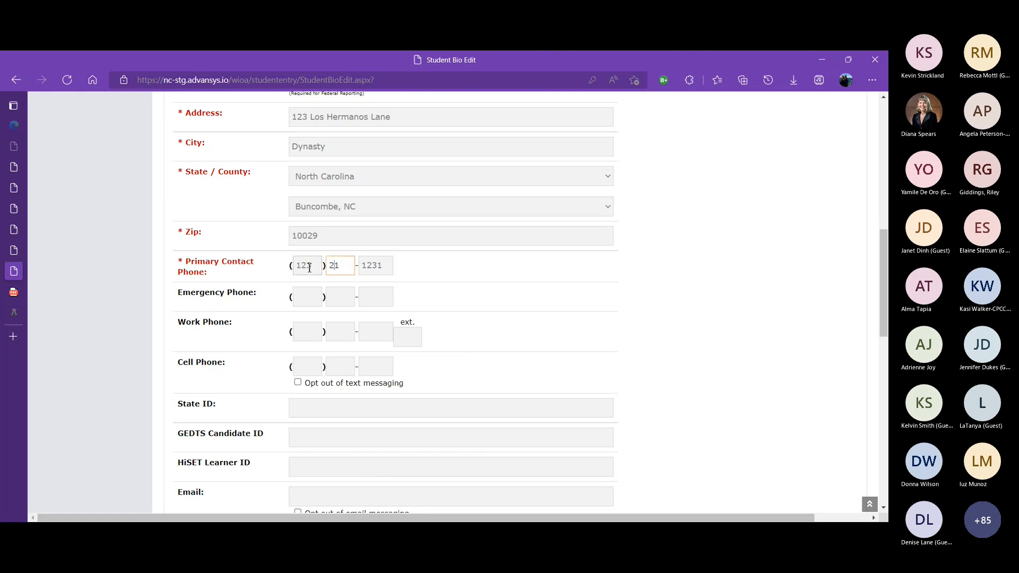
pyautogui.write('42412')
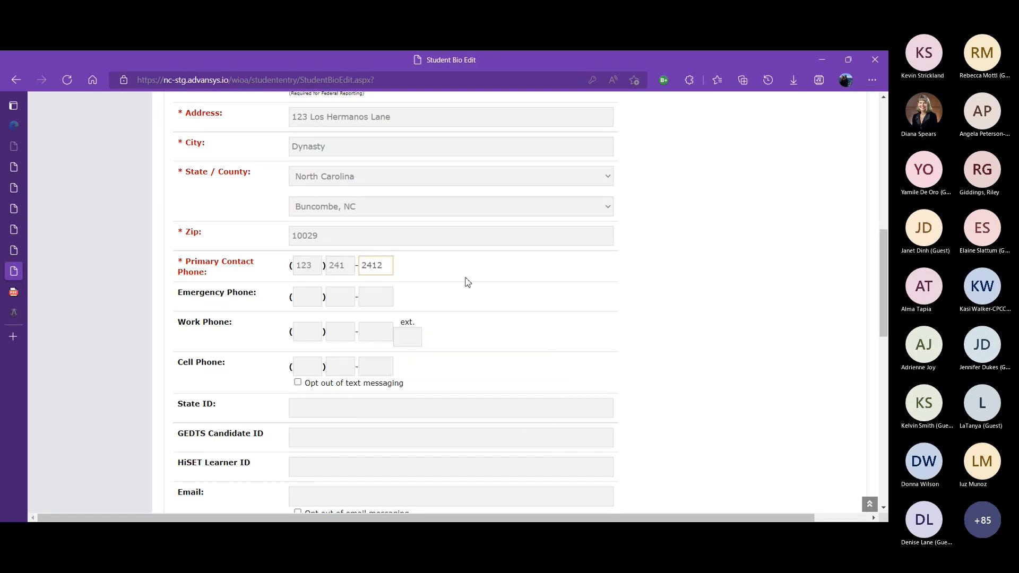
# Fill in the student's cell phone number
pyautogui.click(470, 283)
pyautogui.moveTo(885, 297); pyautogui.dragTo(885, 316)
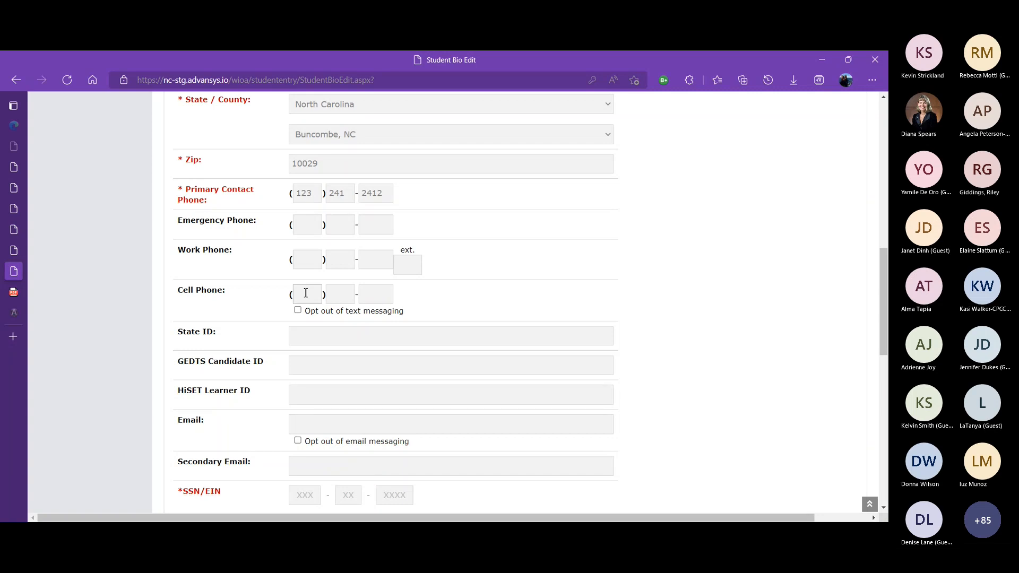
pyautogui.click(305, 293)
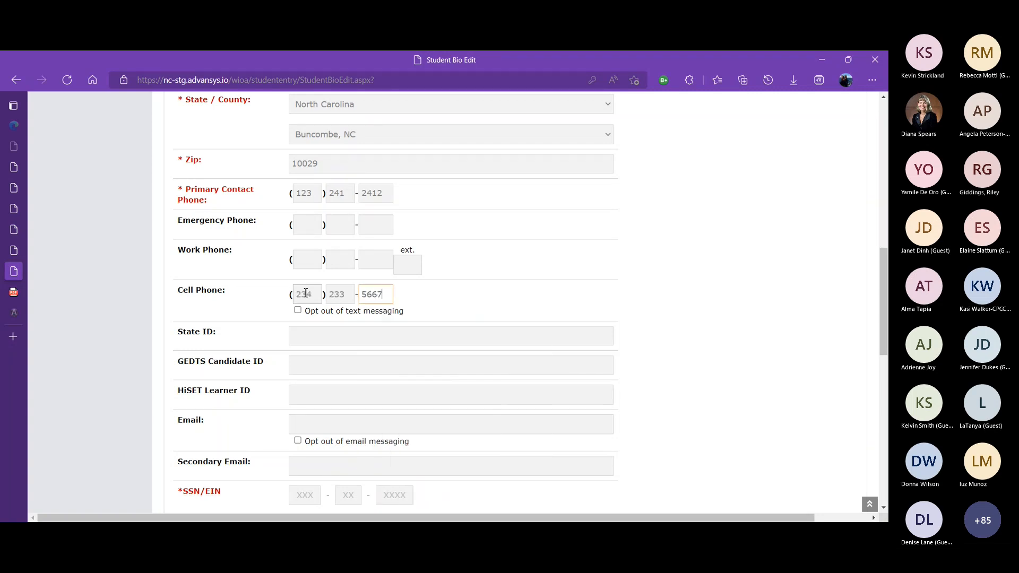
pyautogui.click(424, 304)
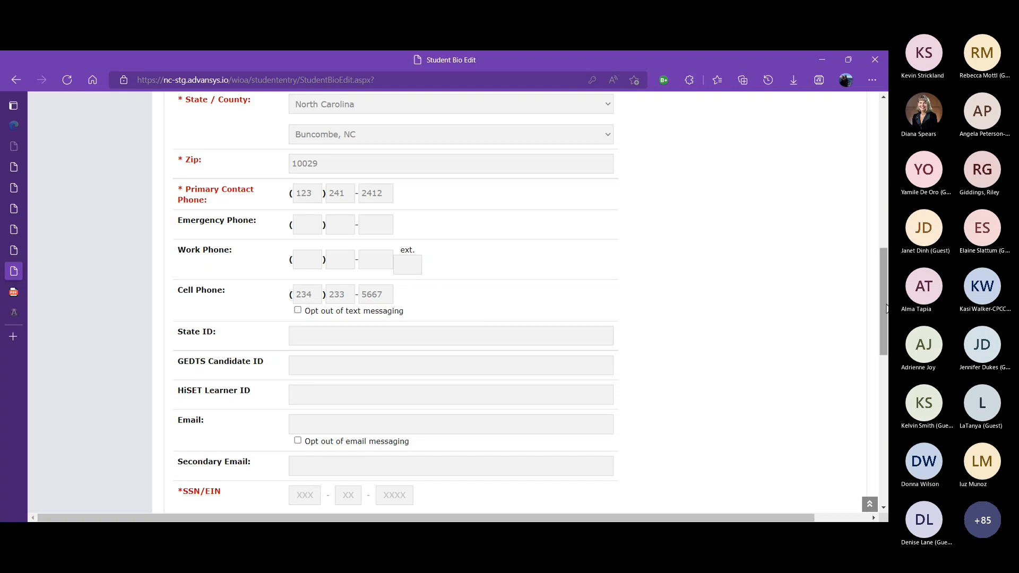
# Enter the student's e-mail address
pyautogui.scroll(-3, 885, 313)
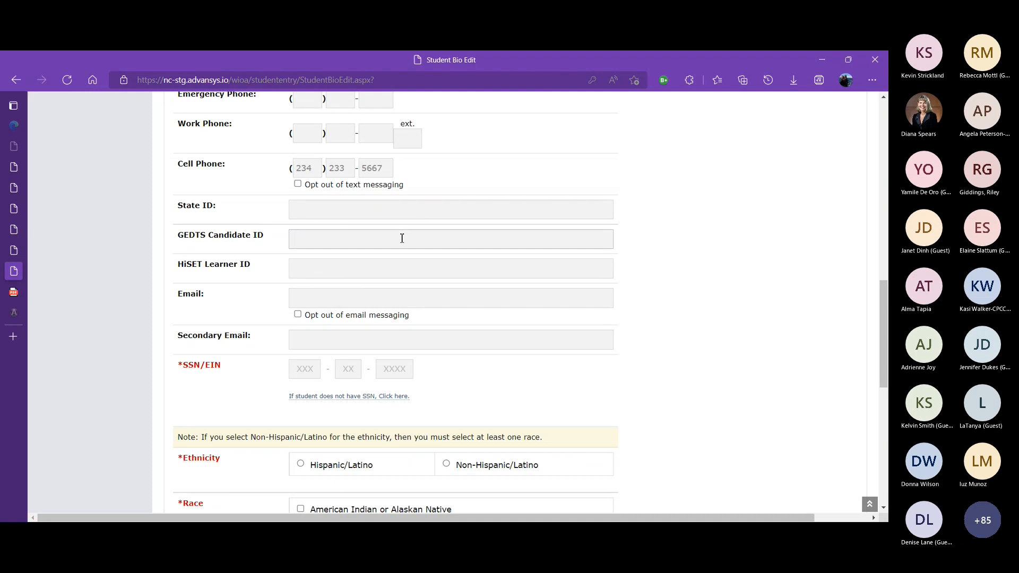
pyautogui.click(356, 297)
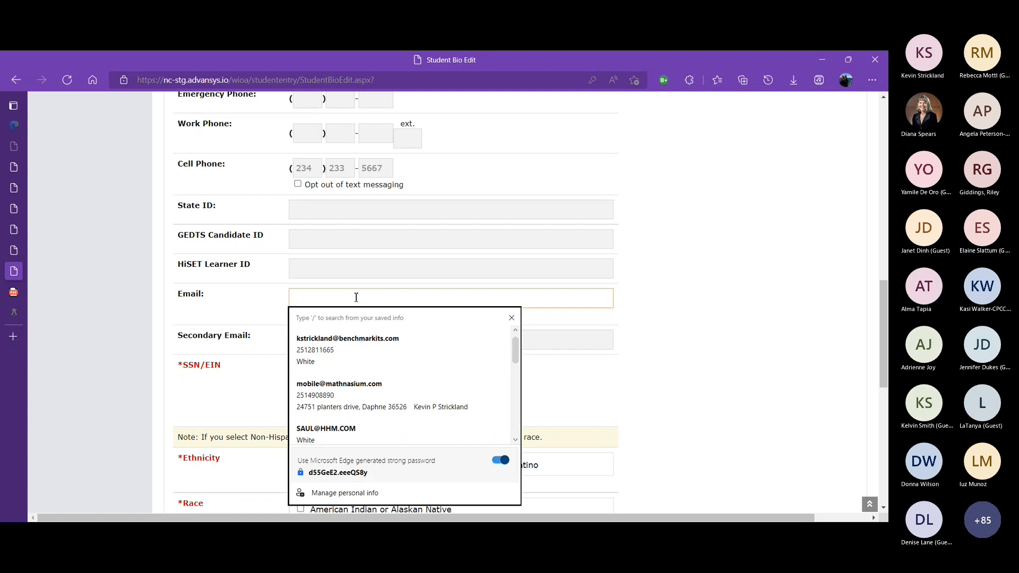
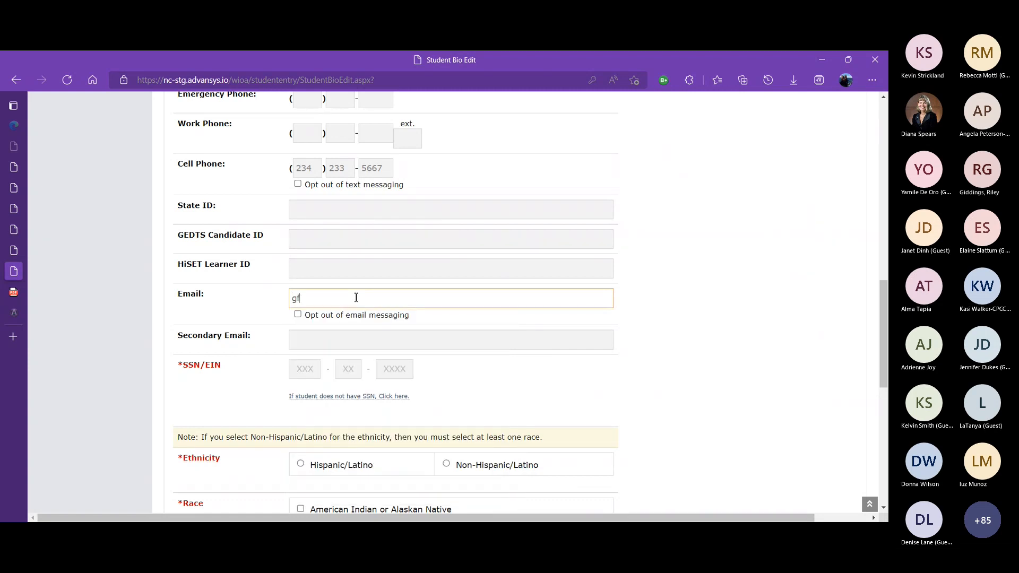
pyautogui.click(781, 293)
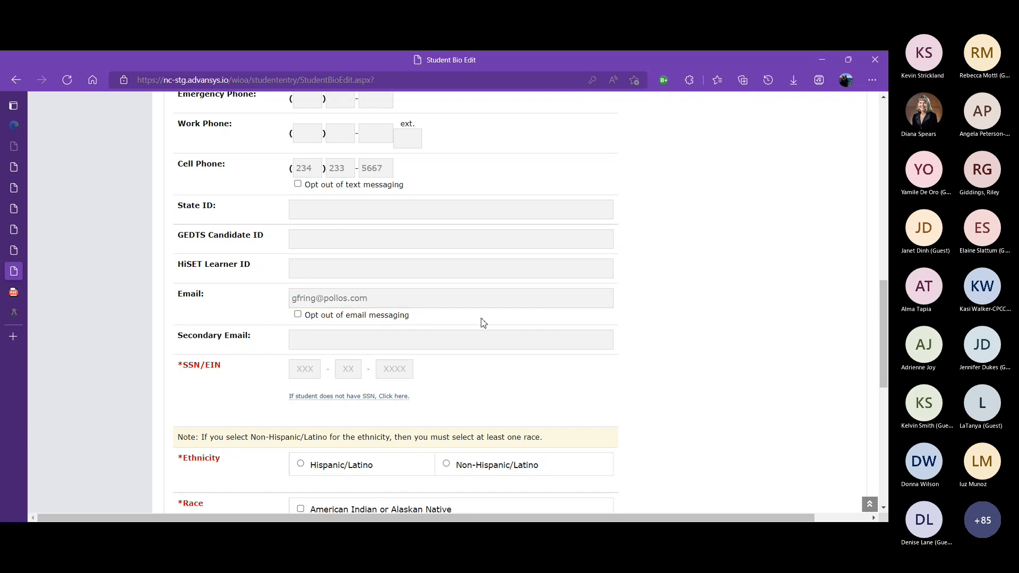
pyautogui.click(424, 340)
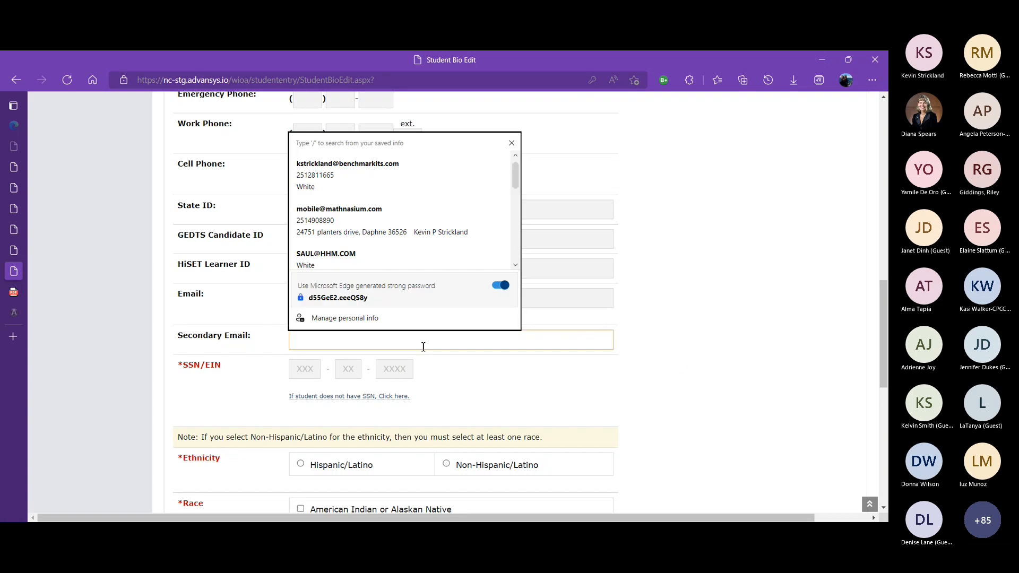
pyautogui.click(735, 357)
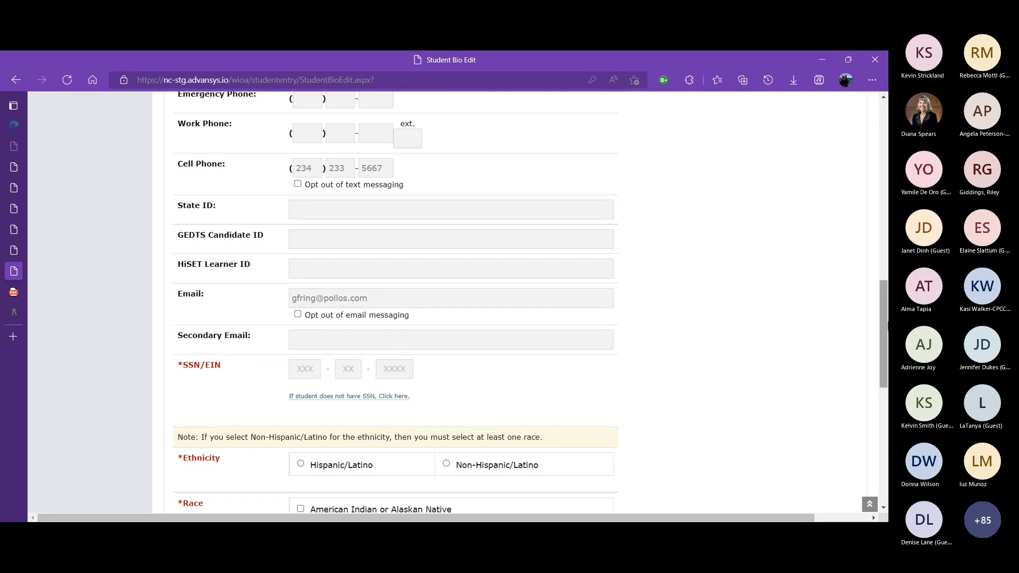
pyautogui.moveTo(886, 313); pyautogui.dragTo(884, 340)
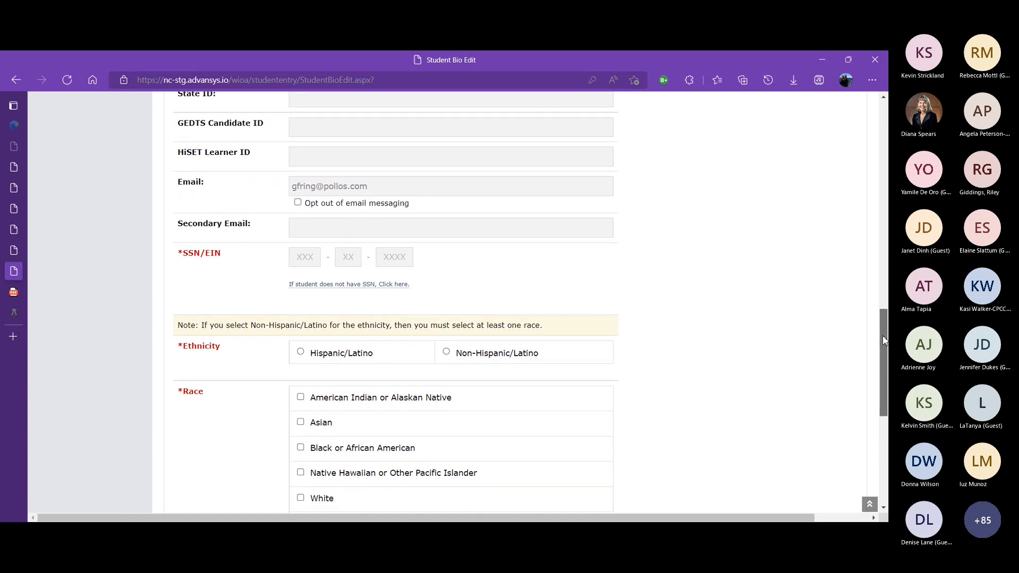
pyautogui.moveTo(884, 340); pyautogui.dragTo(884, 344)
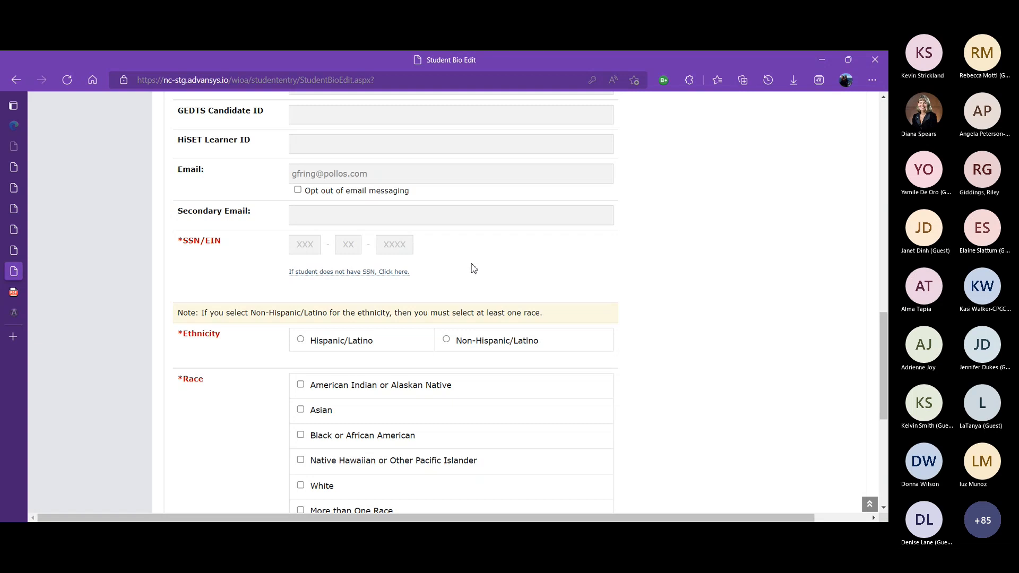
pyautogui.click(357, 273)
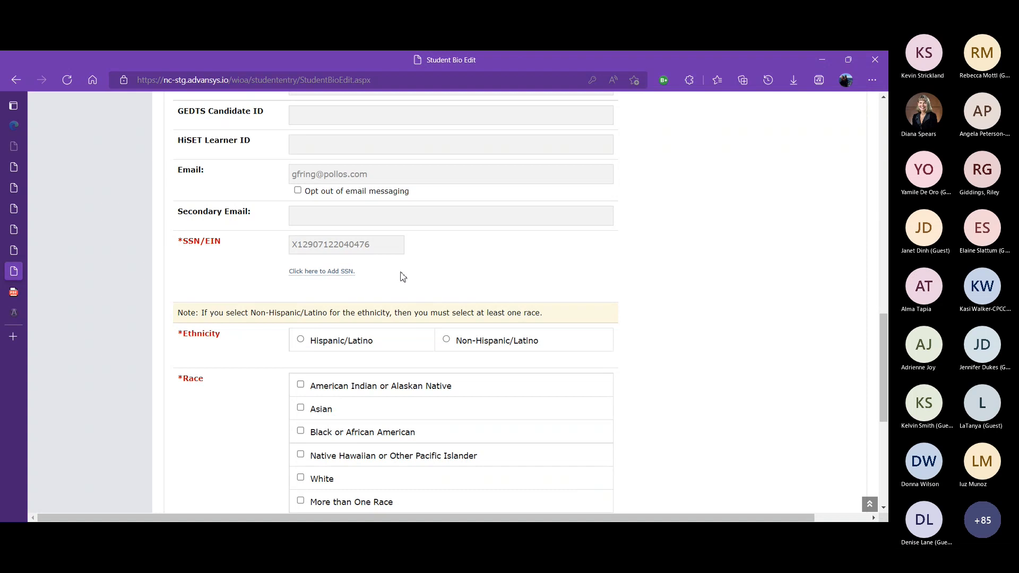
pyautogui.click(321, 273)
# Enter the student's Social Security number in the SSN/EIN fields
pyautogui.click(313, 246)
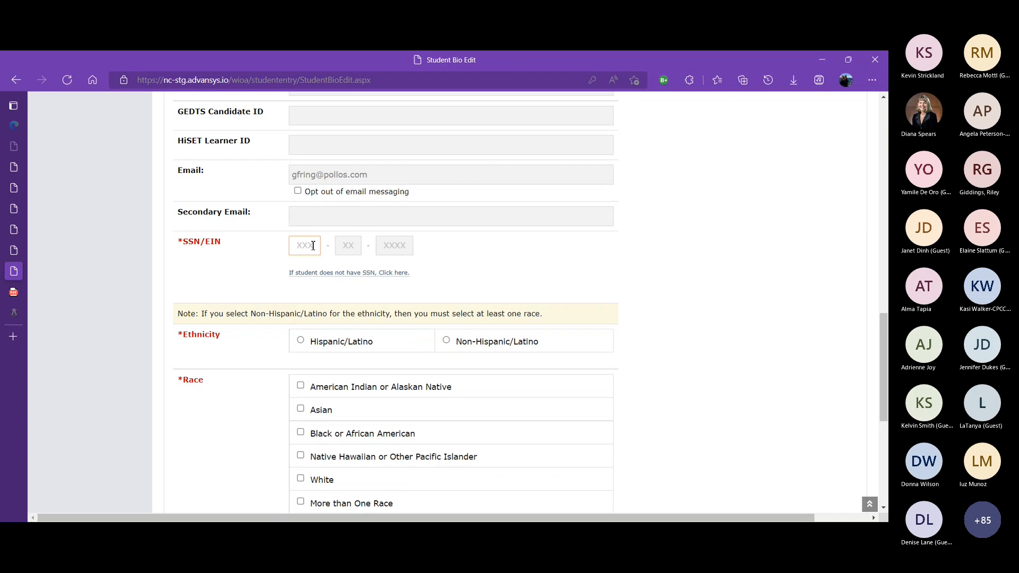
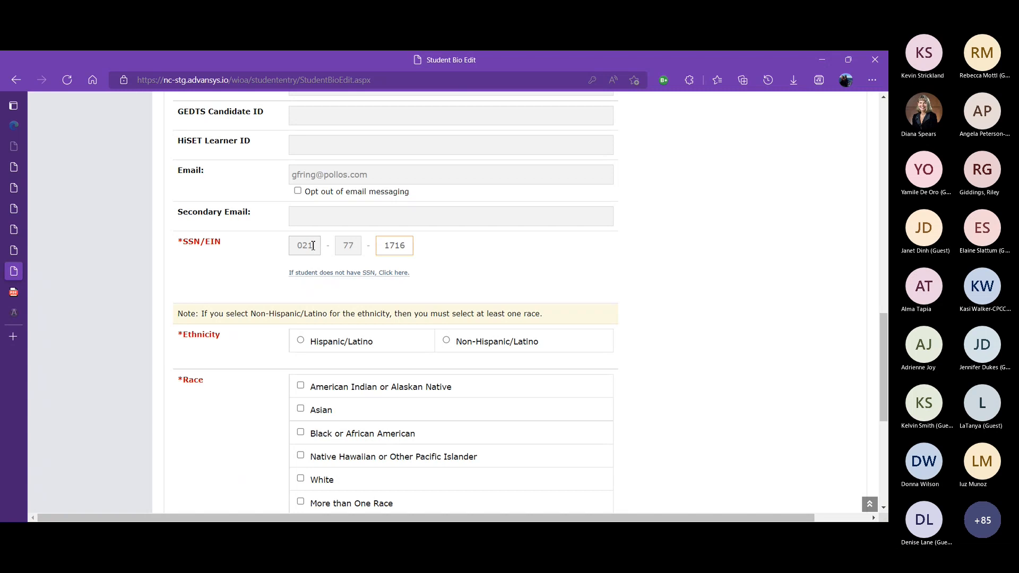
pyautogui.click(529, 270)
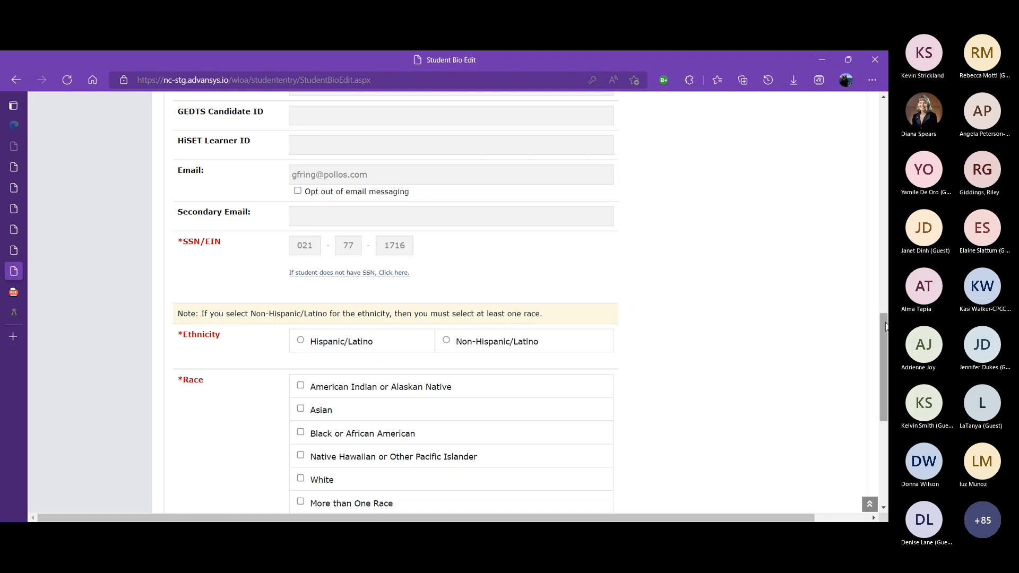
# Select Hispanic/Latino as the ethnicity
pyautogui.moveTo(885, 327); pyautogui.dragTo(885, 333)
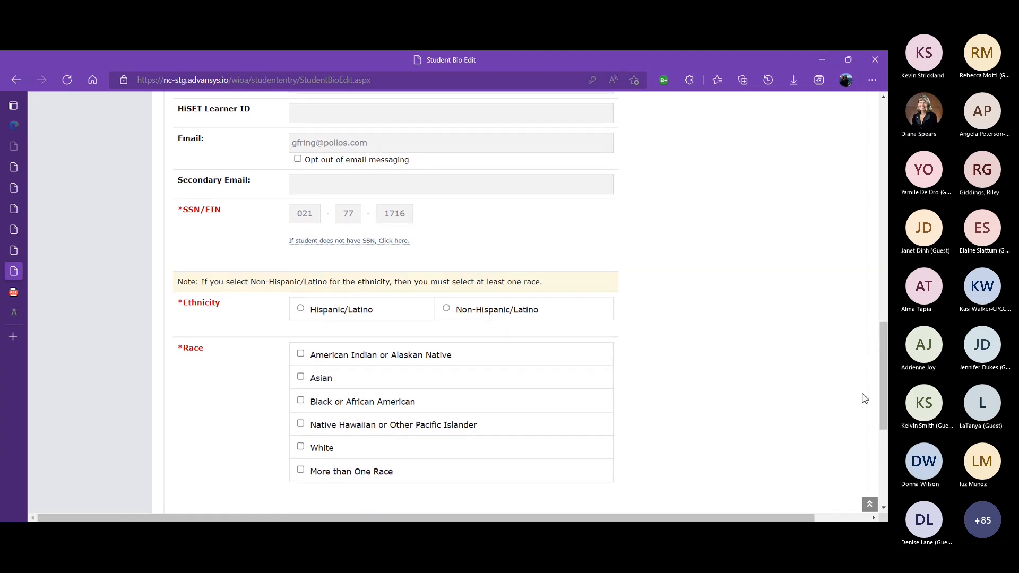
pyautogui.click(793, 296)
pyautogui.click(301, 309)
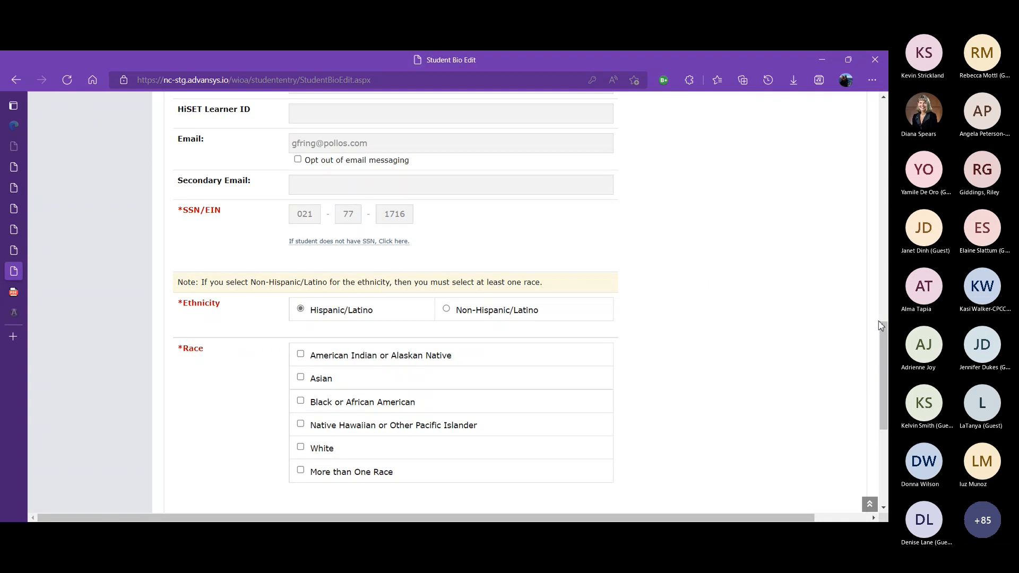
# Mark the race as More than One Race and continue to the next page
pyautogui.scroll(-2, 882, 374)
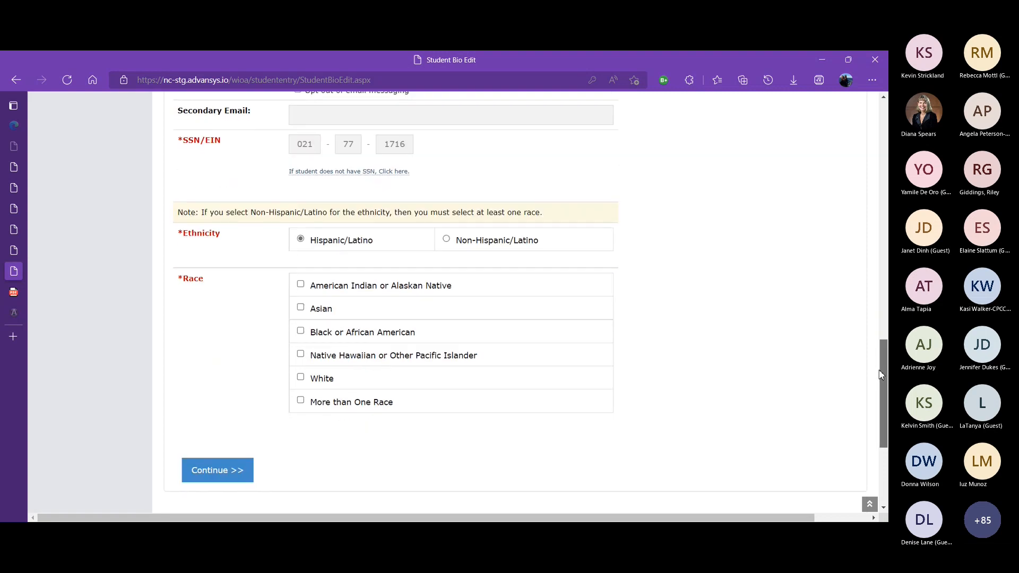
pyautogui.moveTo(880, 372); pyautogui.dragTo(879, 370)
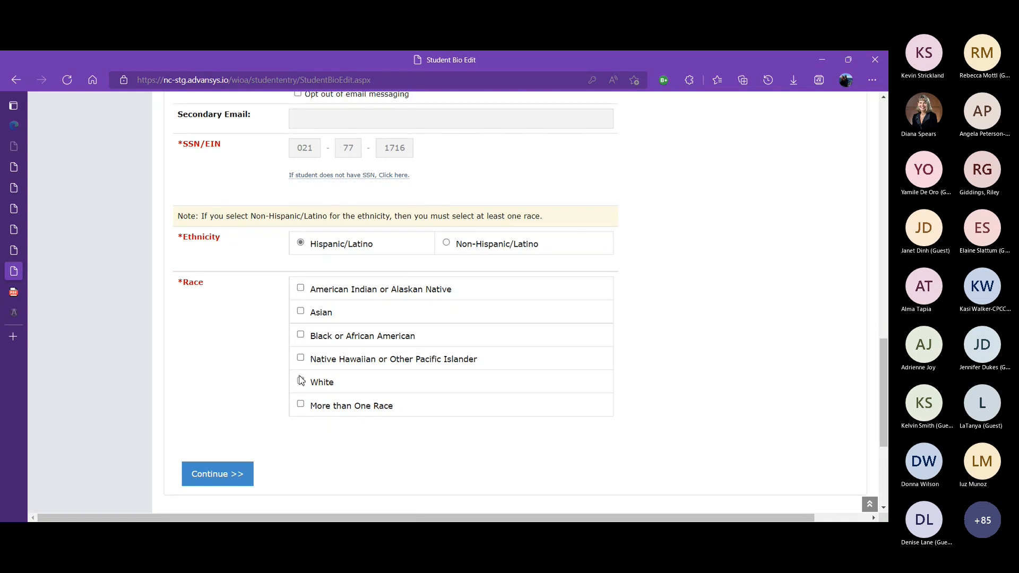
pyautogui.click(300, 405)
pyautogui.click(231, 478)
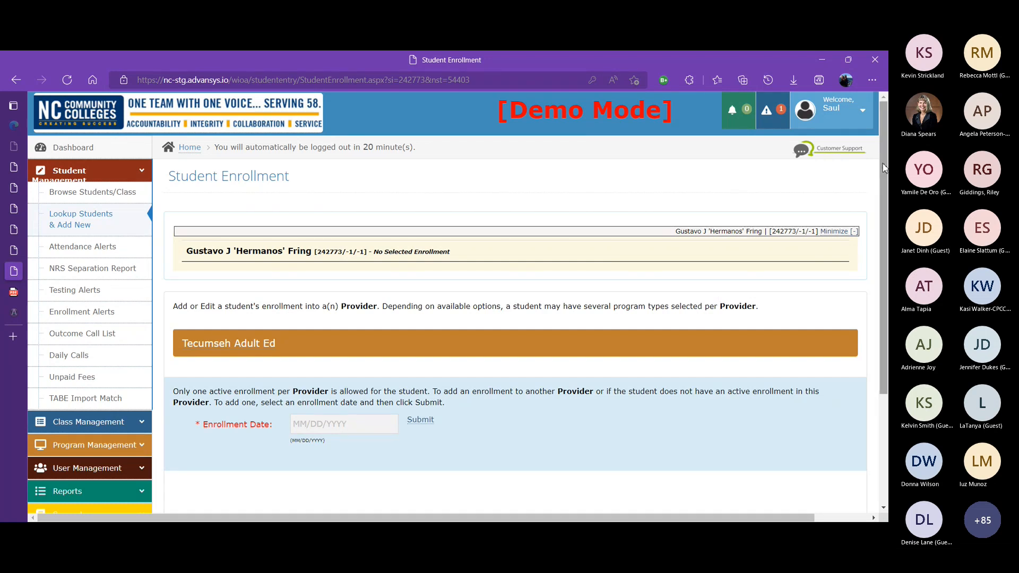
# Set the Tecumseh Adult Ed enrollment date to 07/01/2021 and submit the enrollment
pyautogui.moveTo(884, 168); pyautogui.dragTo(888, 251)
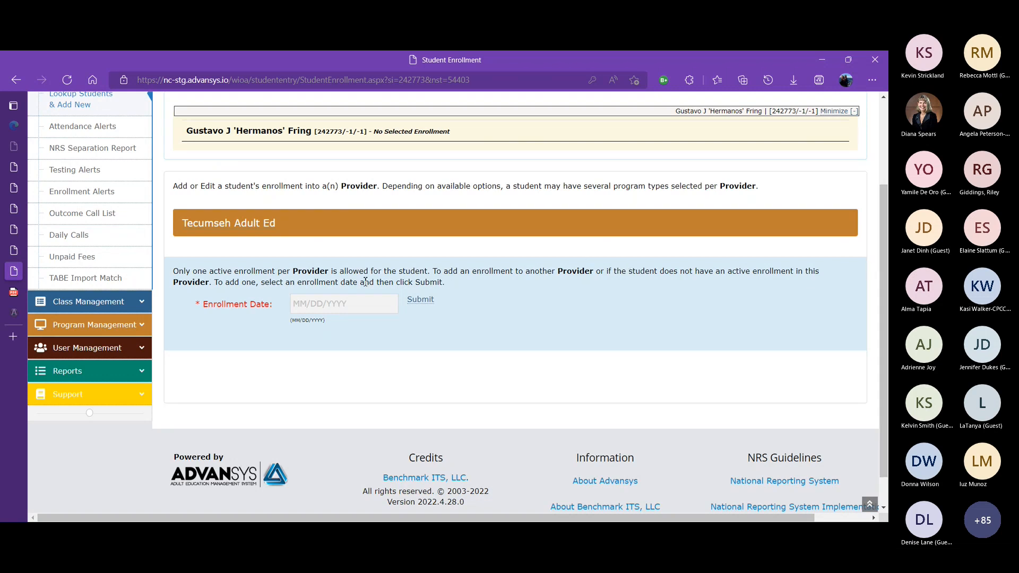
pyautogui.click(299, 301)
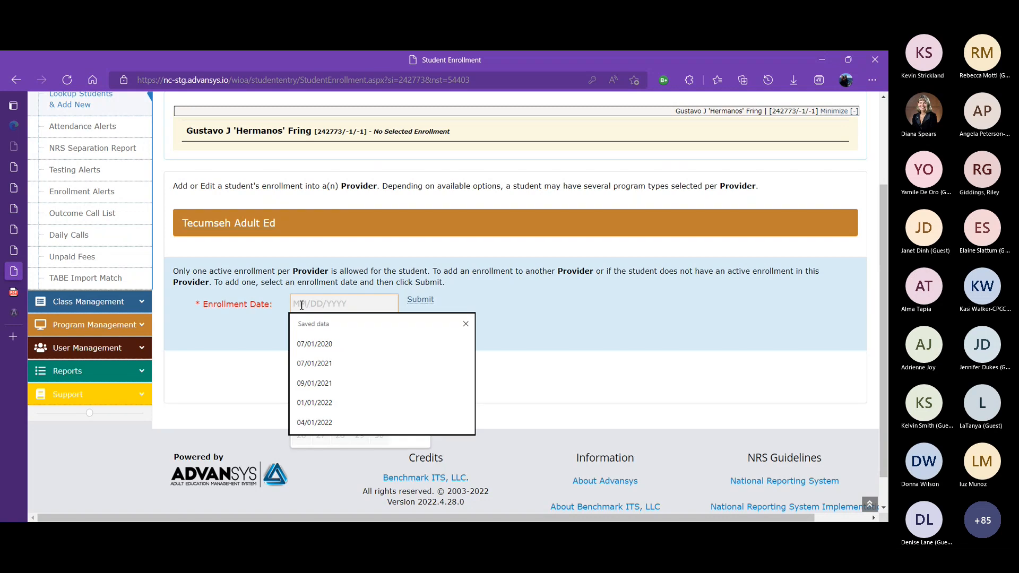
pyautogui.click(318, 364)
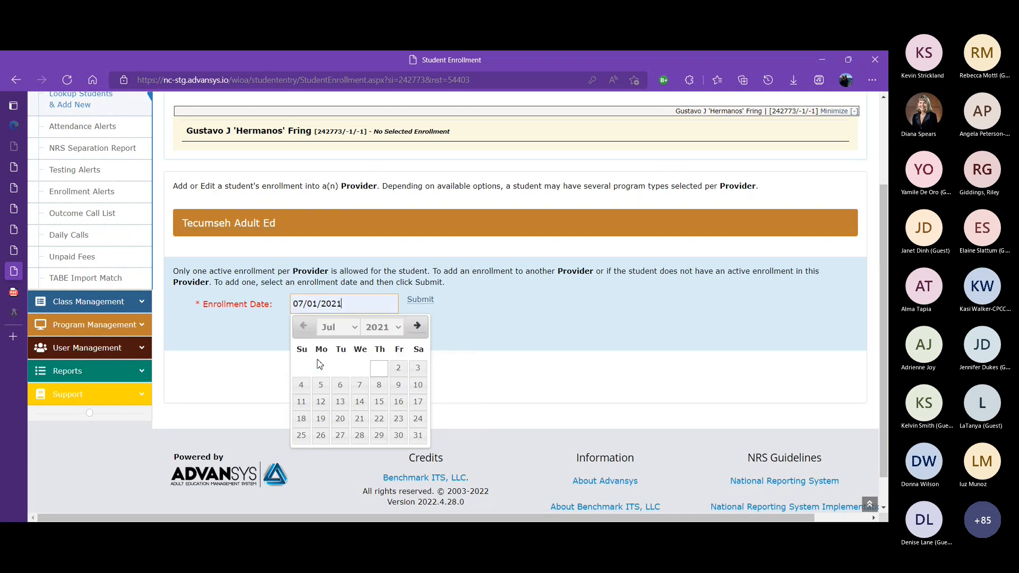
pyautogui.click(531, 334)
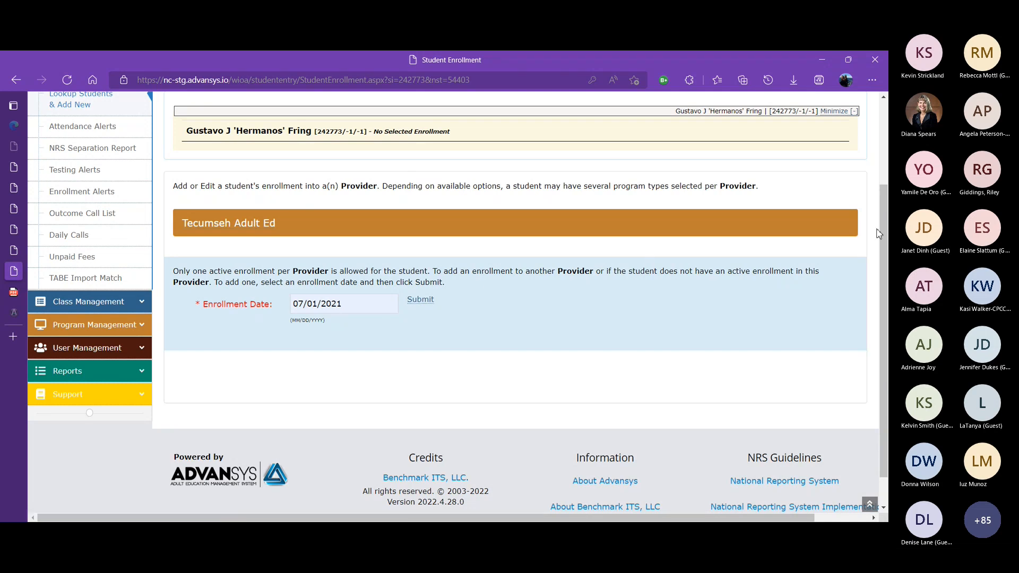
pyautogui.scroll(3, 871, 212)
pyautogui.scroll(-3, 861, 170)
pyautogui.click(426, 305)
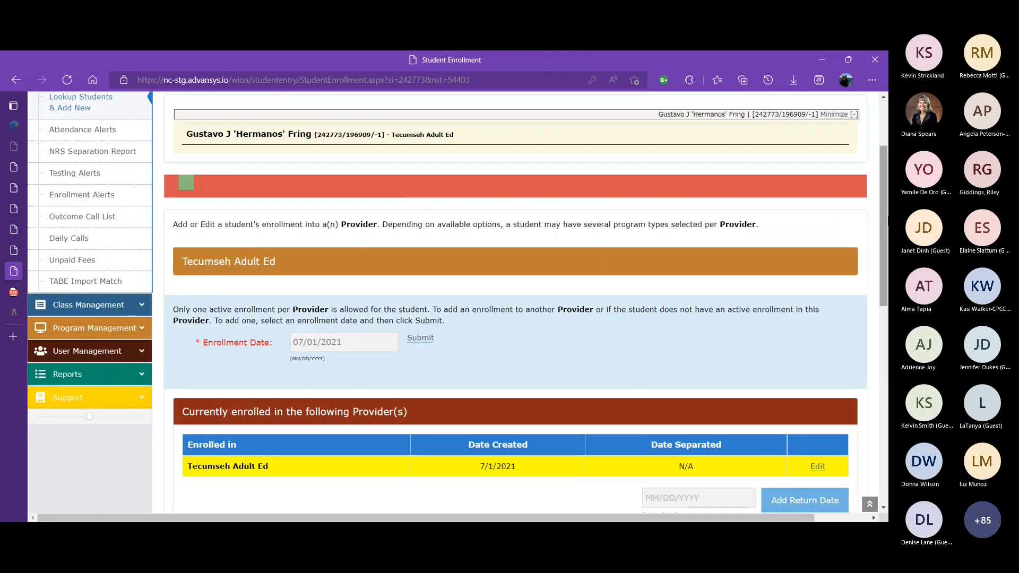
# Choose NRS Registration as the student's program type
pyautogui.moveTo(886, 206); pyautogui.dragTo(887, 260)
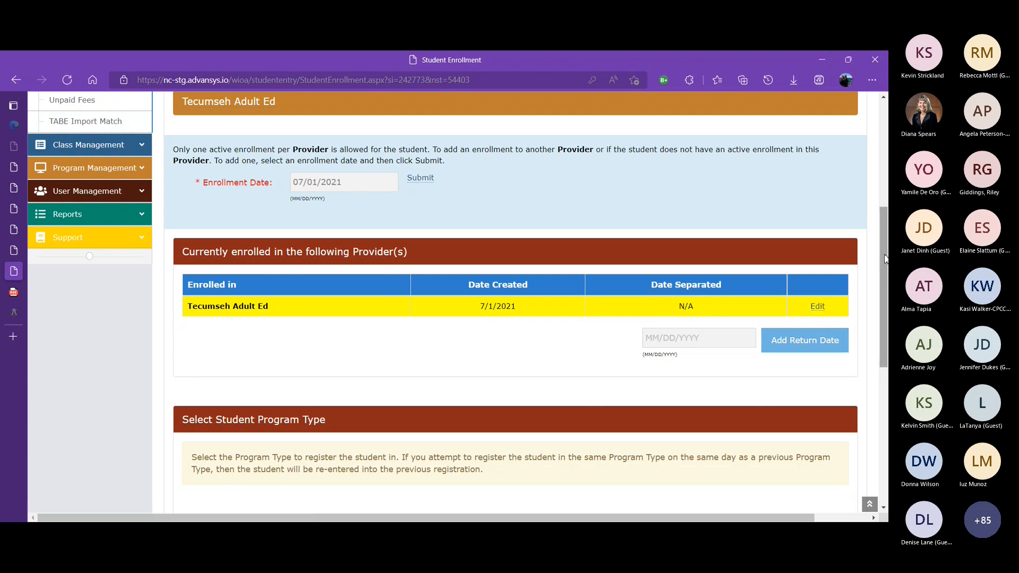
pyautogui.moveTo(885, 264); pyautogui.dragTo(886, 356)
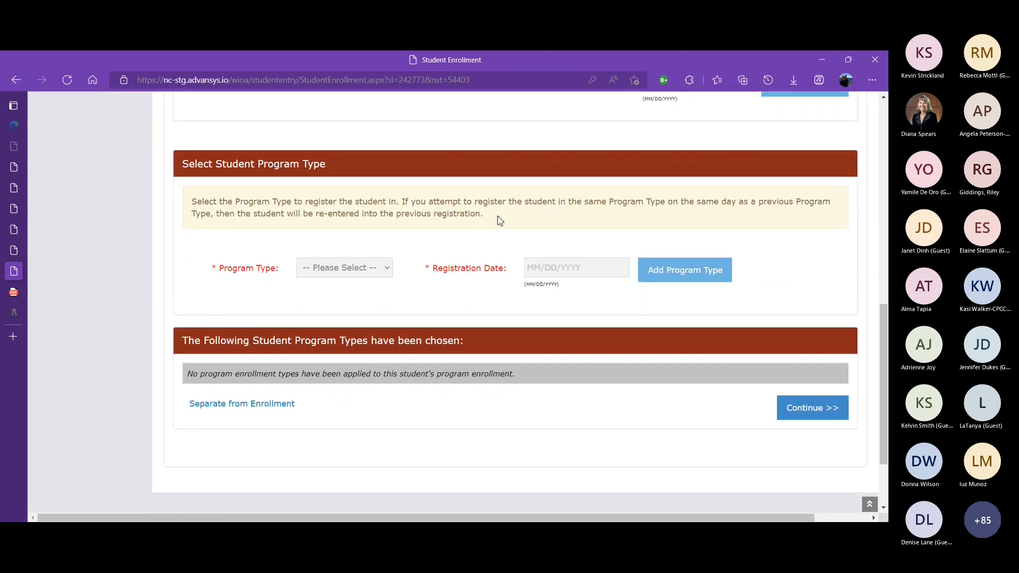
pyautogui.click(389, 271)
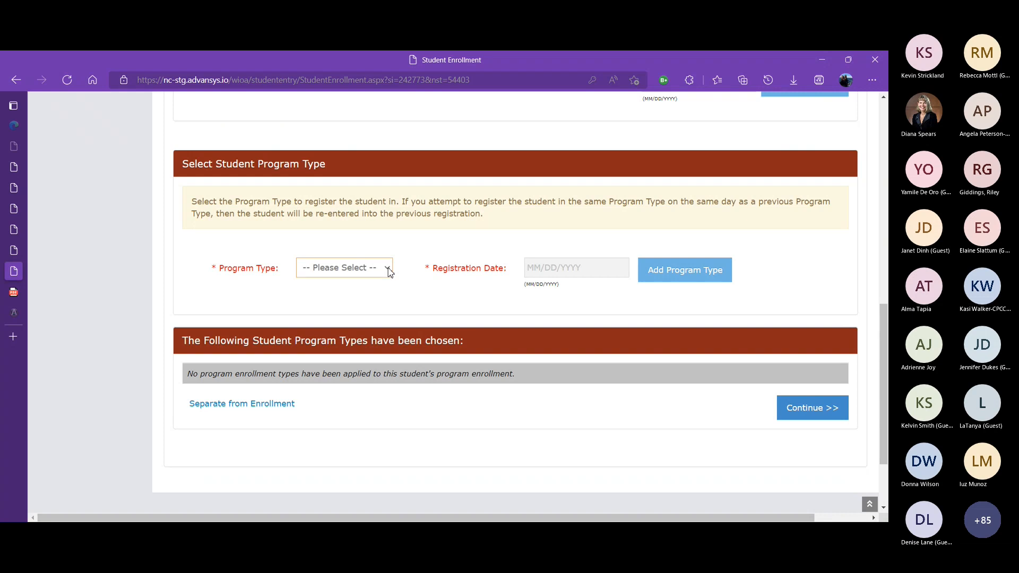
pyautogui.press('Down')
pyautogui.press('Down')
pyautogui.press('Down')
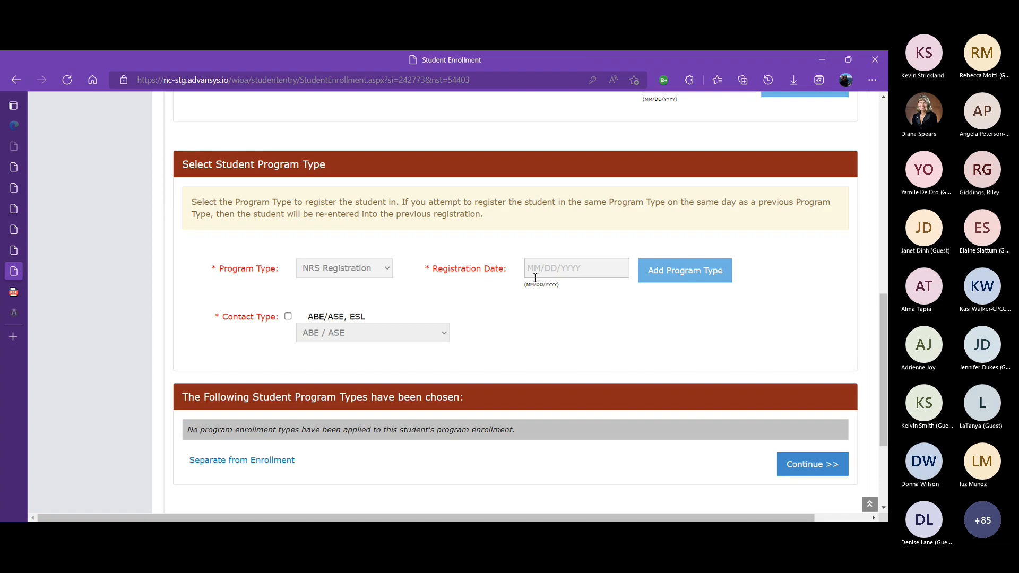
# Set the registration date to 07/01/2021 and check the ABE/ASE, ESL contact type with ABE / ASE
pyautogui.click(534, 272)
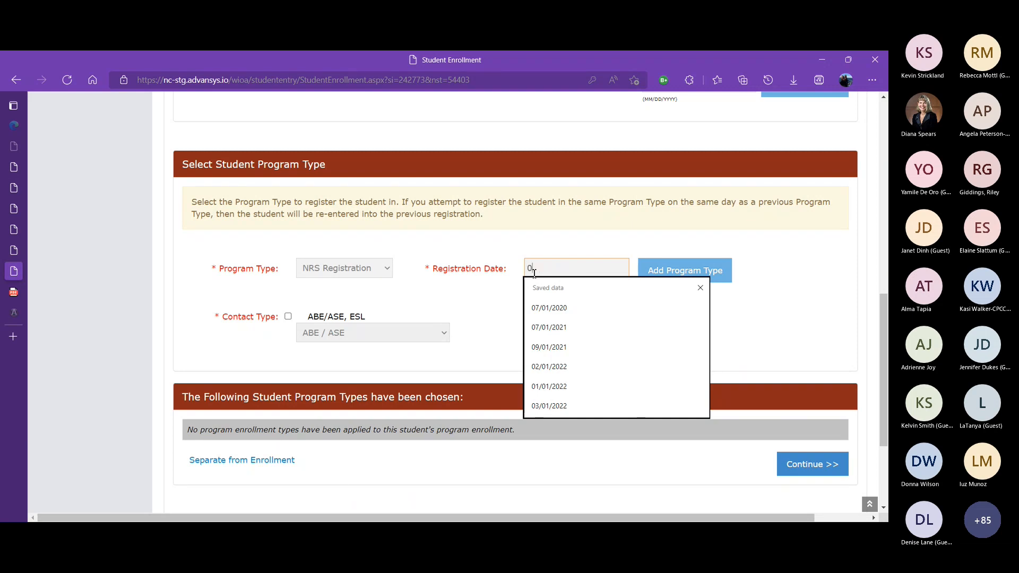
pyautogui.click(562, 328)
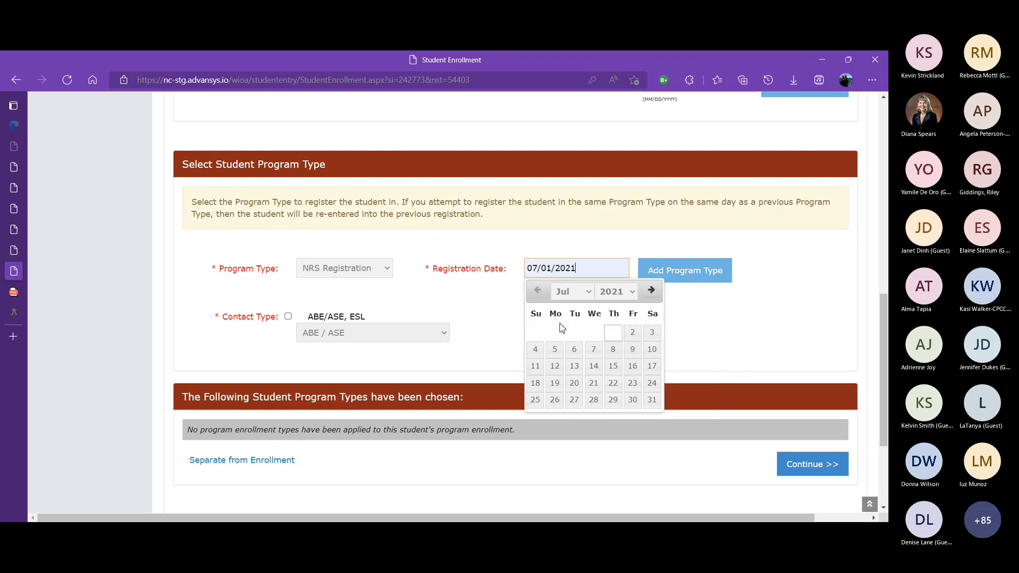
pyautogui.click(713, 319)
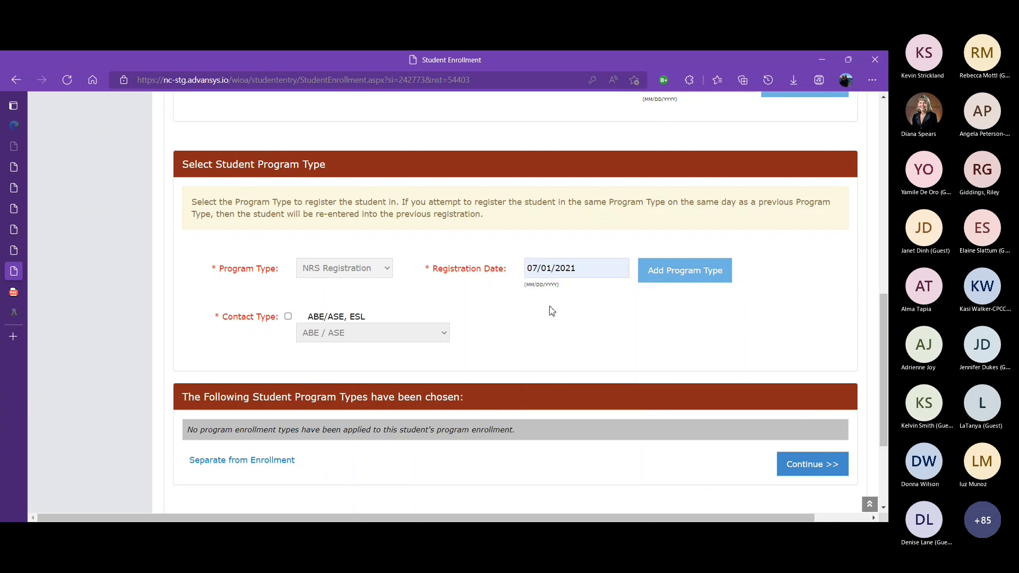
pyautogui.click(288, 317)
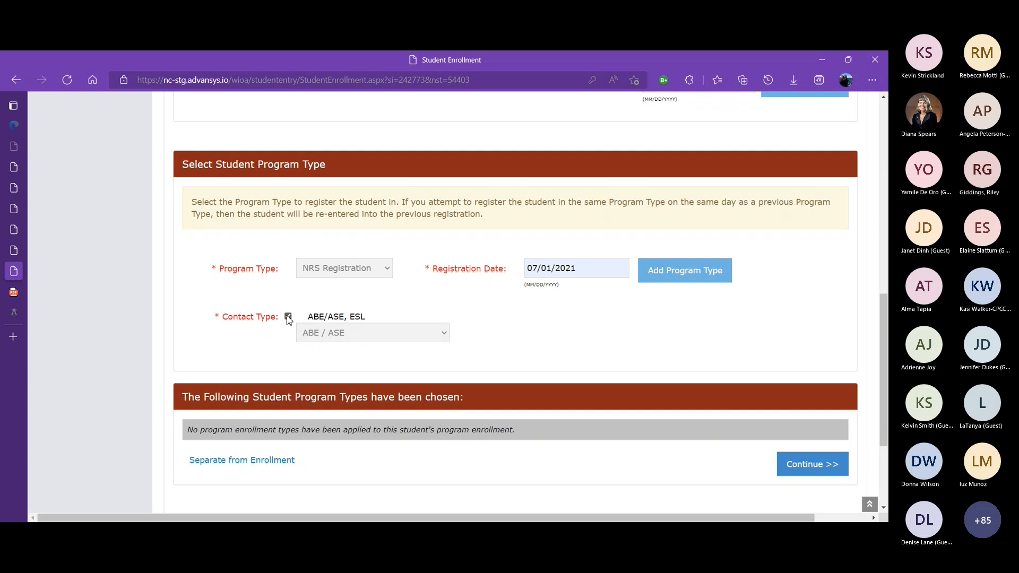
pyautogui.click(440, 337)
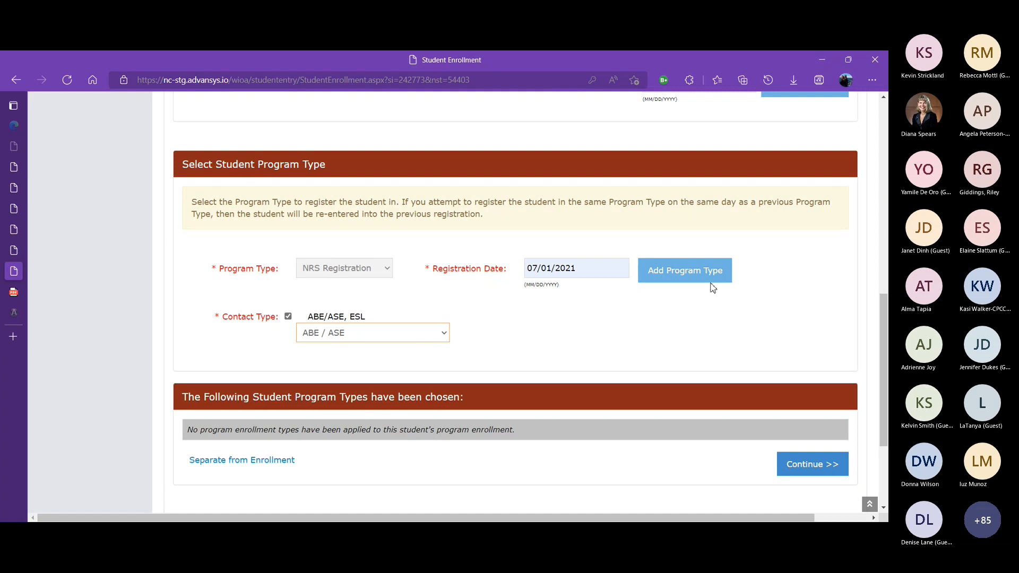
# Add the NRS Registration program type to the student's enrollment
pyautogui.click(694, 274)
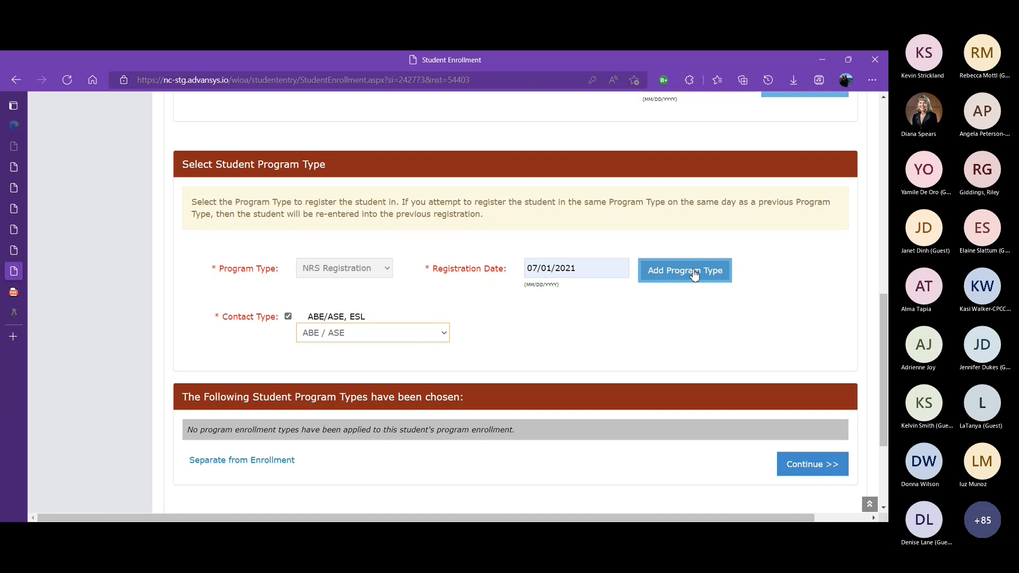
pyautogui.click(704, 277)
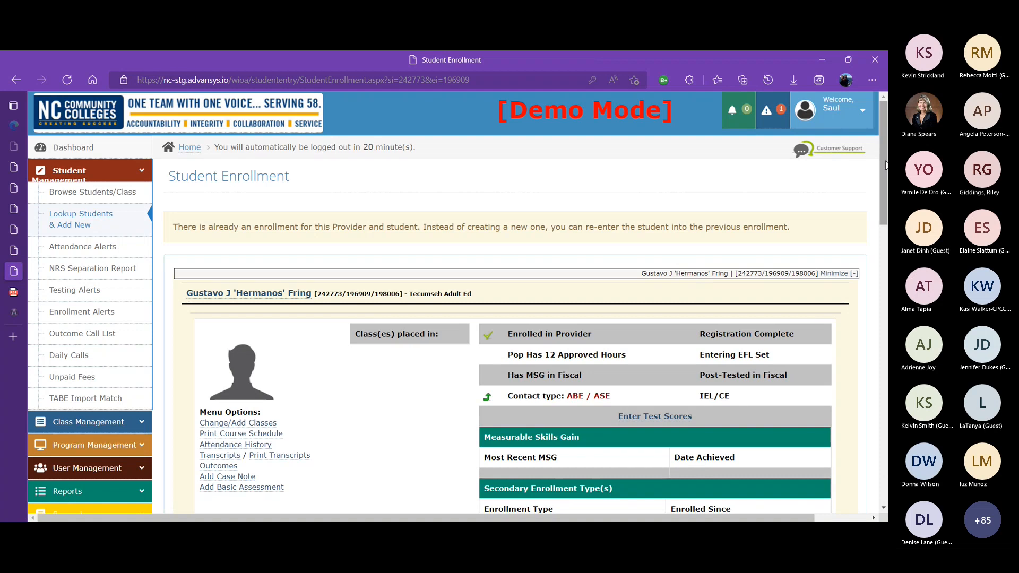
# Add Integrated Education and Training as a second program type with registration date 07/01/2021
pyautogui.moveTo(885, 165); pyautogui.dragTo(885, 192)
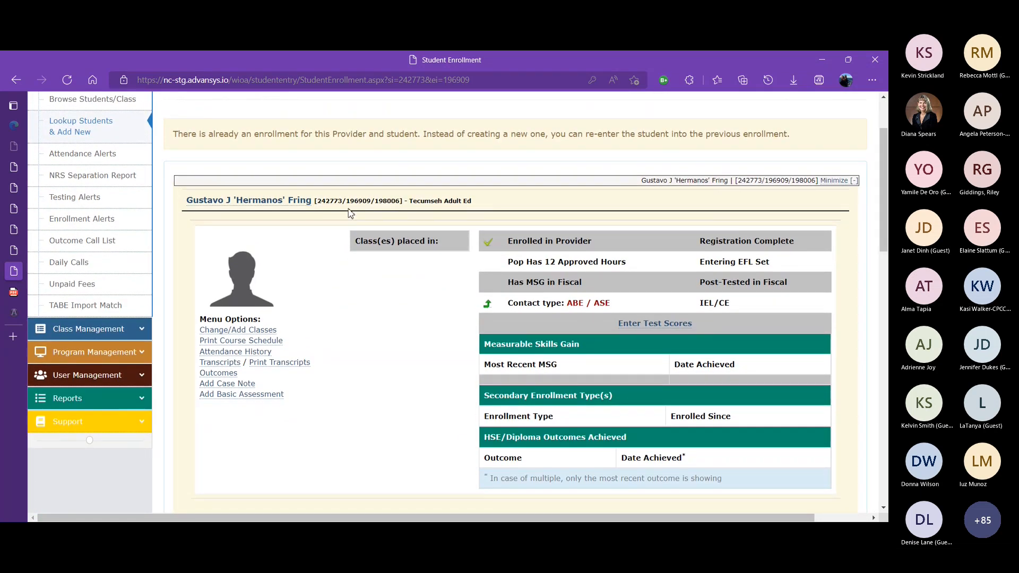
pyautogui.moveTo(886, 192); pyautogui.dragTo(557, 185)
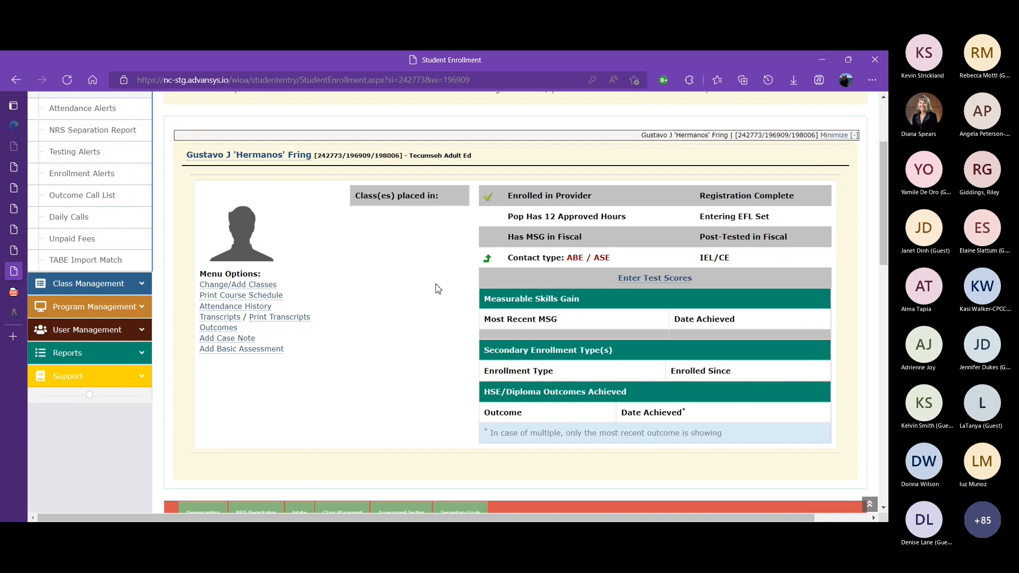
pyautogui.moveTo(883, 208); pyautogui.dragTo(881, 377)
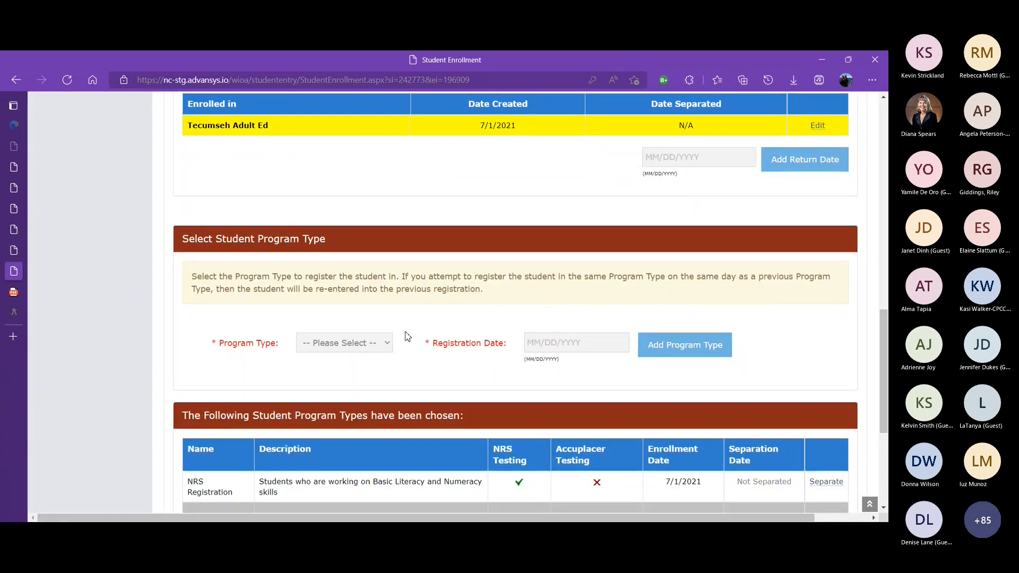
pyautogui.click(389, 346)
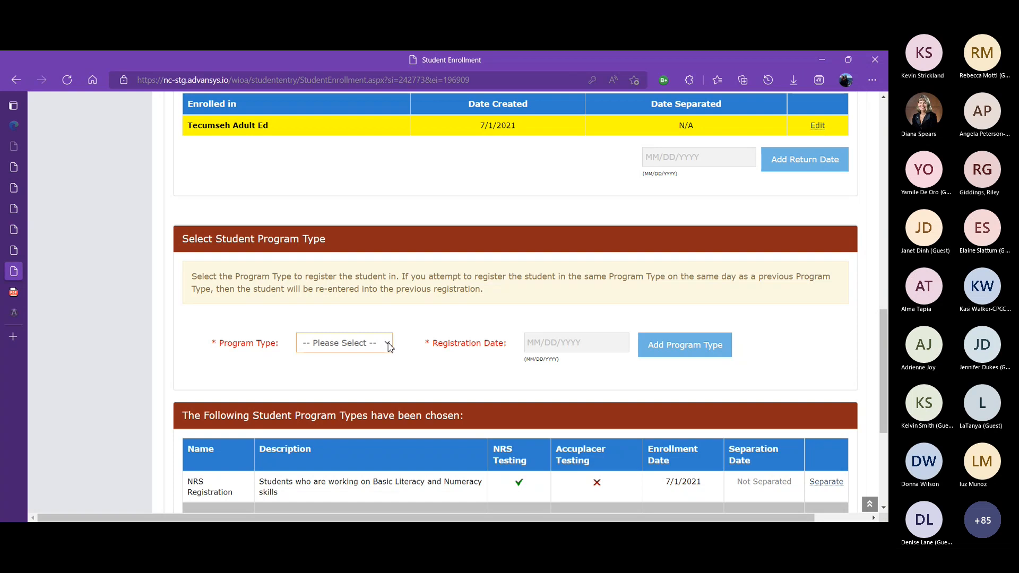
pyautogui.press('Down')
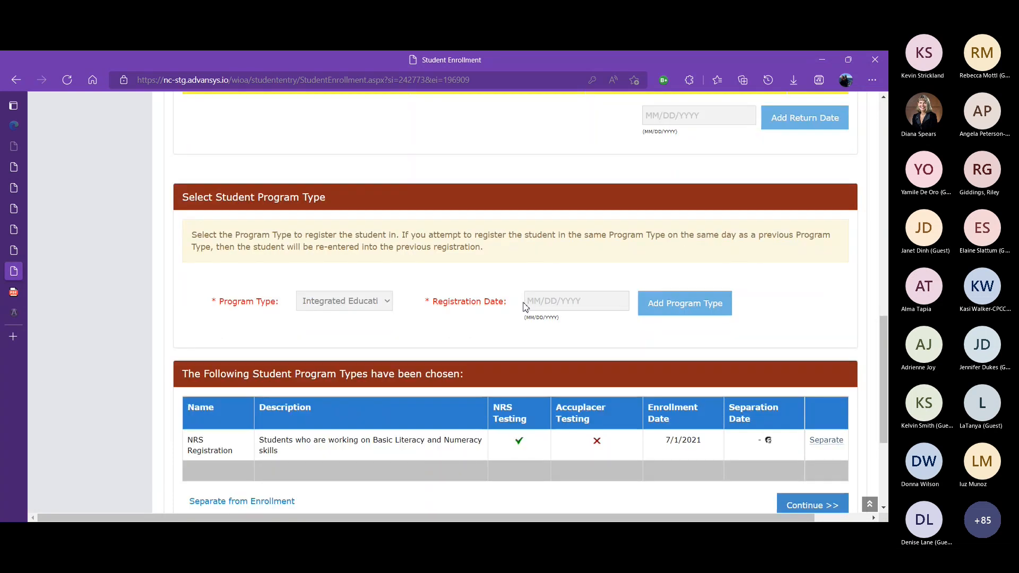
pyautogui.click(532, 304)
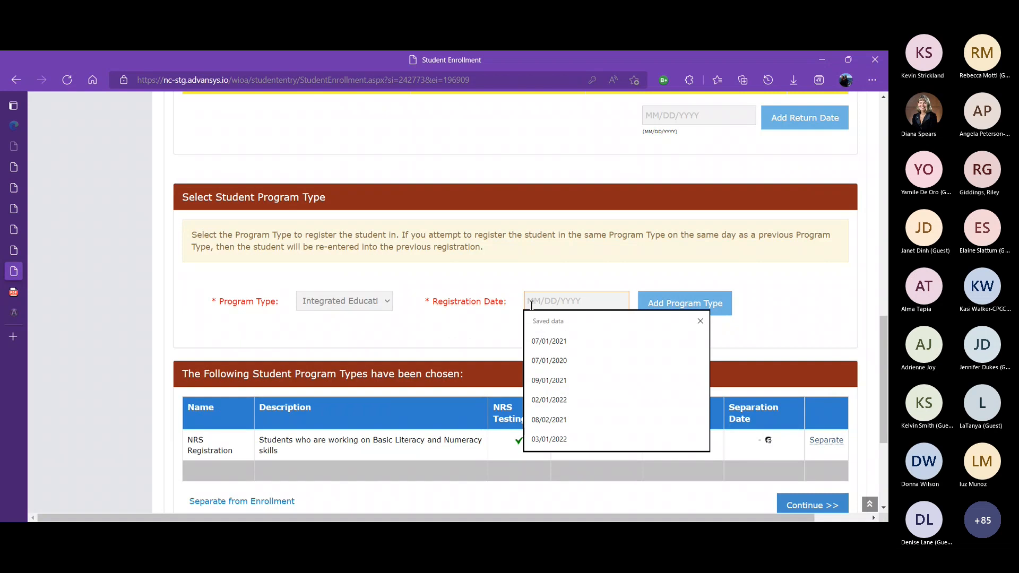
pyautogui.click(549, 342)
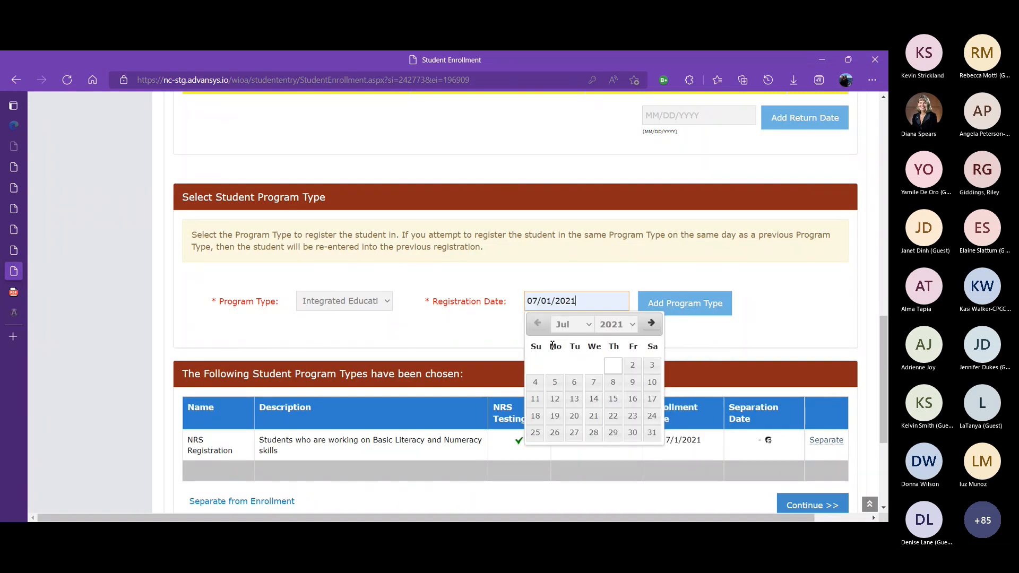
pyautogui.click(696, 314)
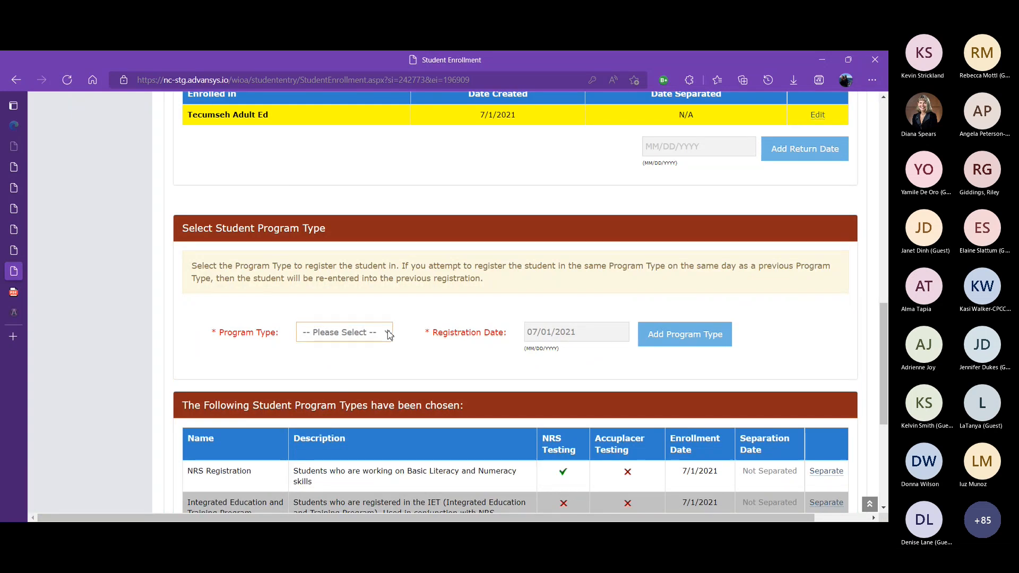
# Add Integrated English Literacy and Civics Education as another program type dated 07/01/2021
pyautogui.press('Down')
pyautogui.press('Down')
pyautogui.press('Down')
pyautogui.press('Return')
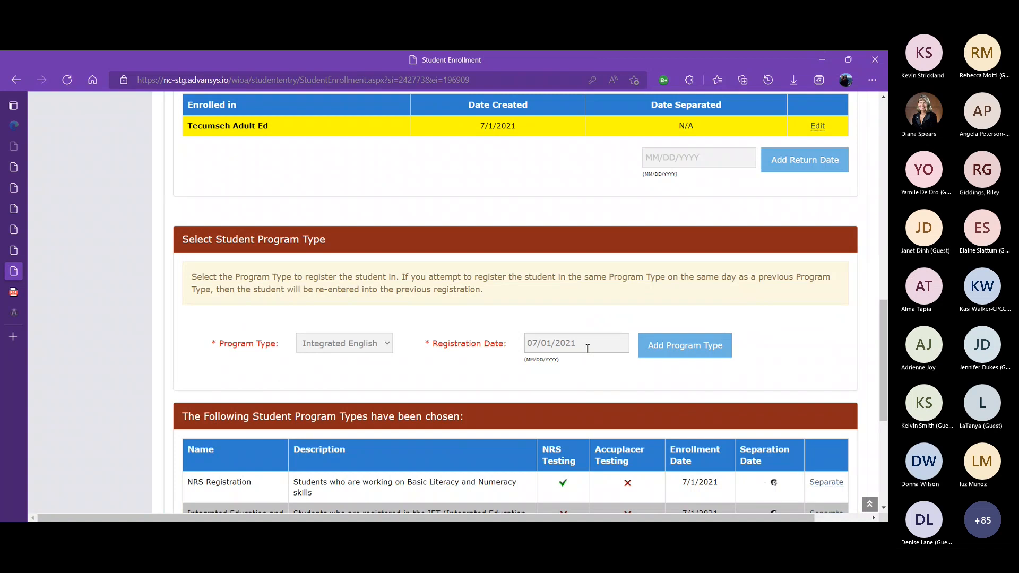
pyautogui.click(682, 356)
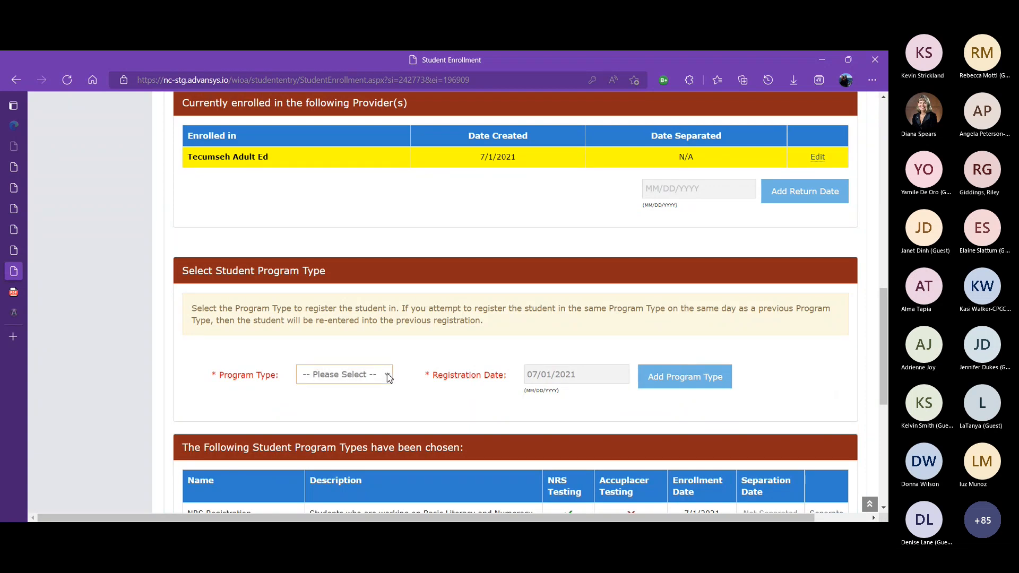
# Choose a Co-Enrollment program type and review the list of chosen program types
pyautogui.click(388, 378)
pyautogui.press('Down')
pyautogui.click(886, 313)
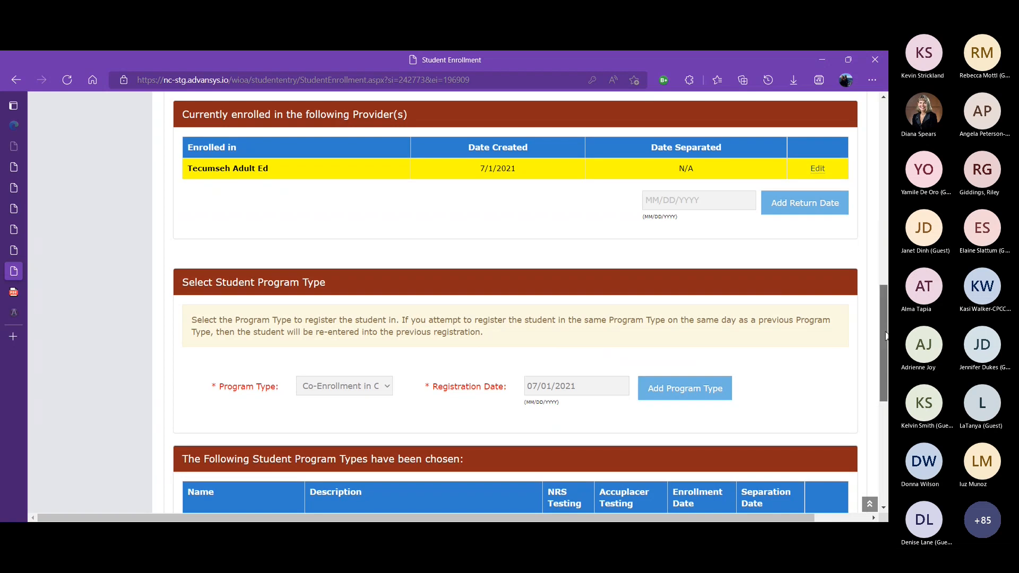
pyautogui.scroll(-4, 885, 335)
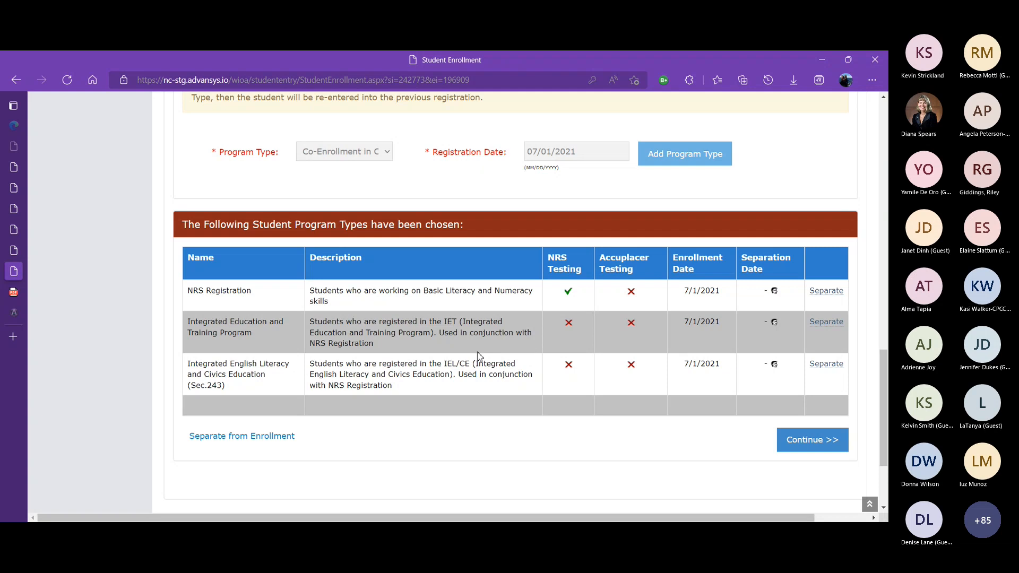
# Continue to the demographics form and enter Dynasty High as the last secondary/elementary school attended
pyautogui.click(809, 445)
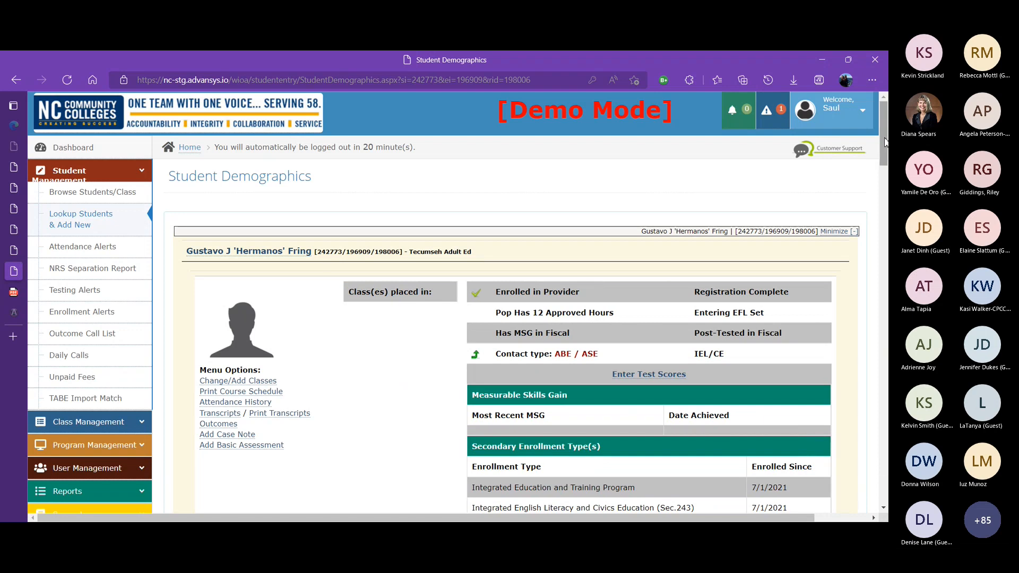
pyautogui.moveTo(885, 143); pyautogui.dragTo(884, 222)
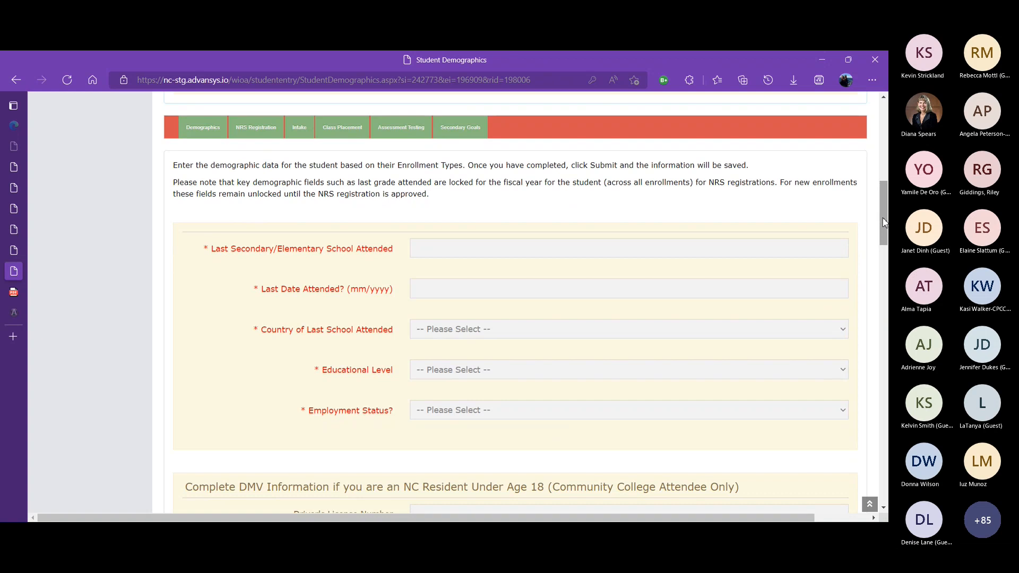
pyautogui.click(511, 247)
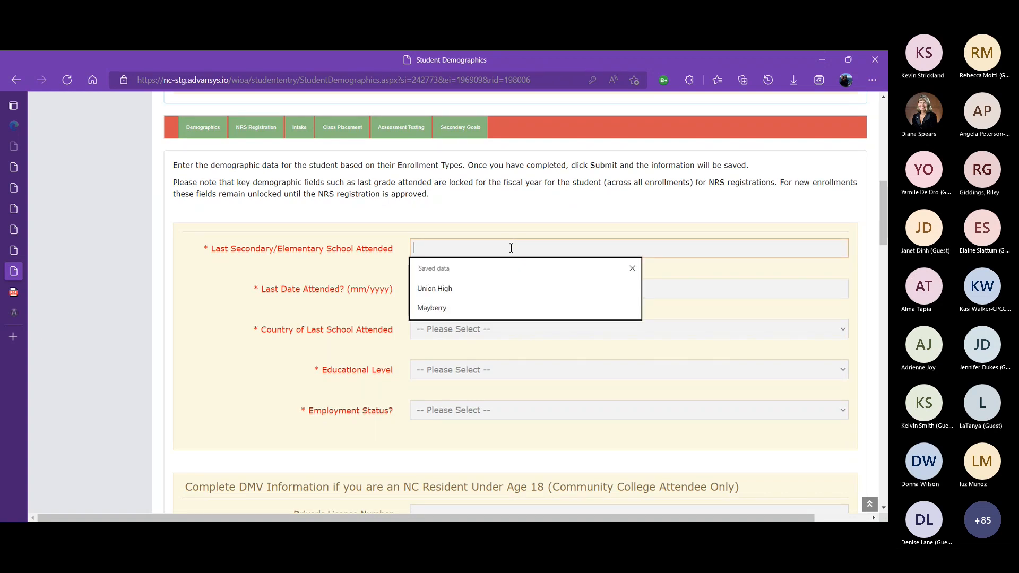
pyautogui.write('Dynasty')
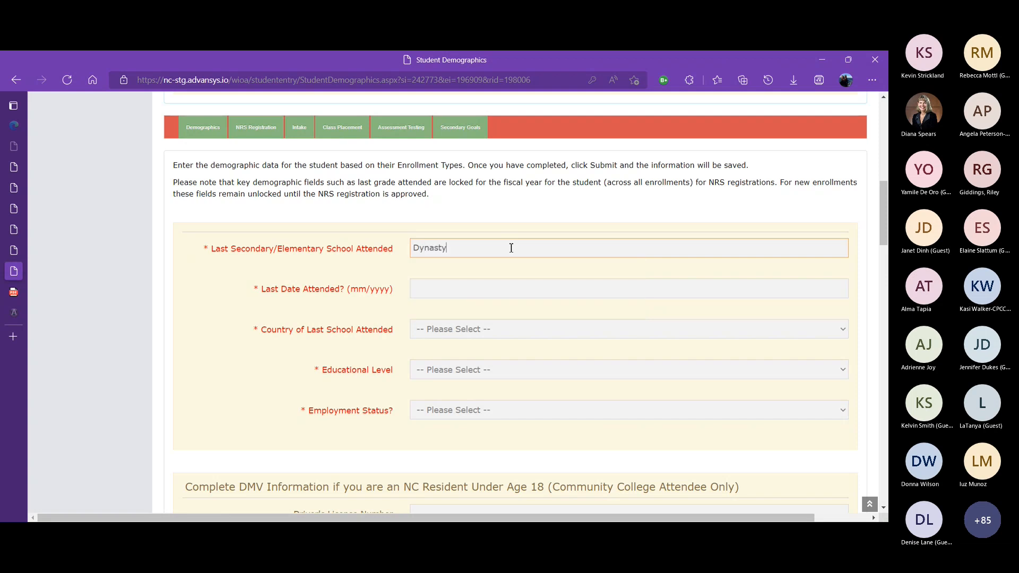
pyautogui.write(' High')
pyautogui.press('Tab')
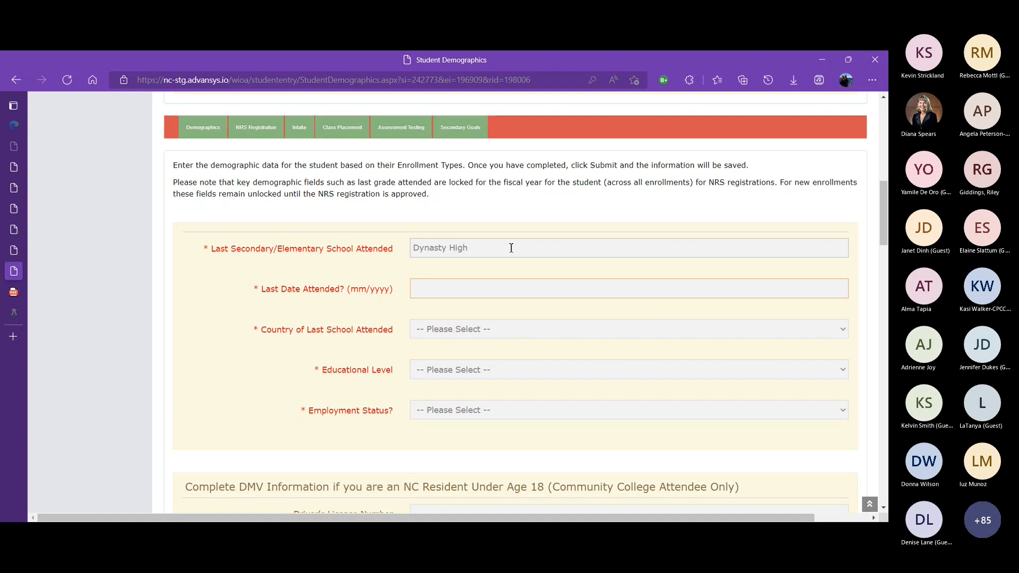
# Set the last date attended to 01/01/1987
pyautogui.write('1')
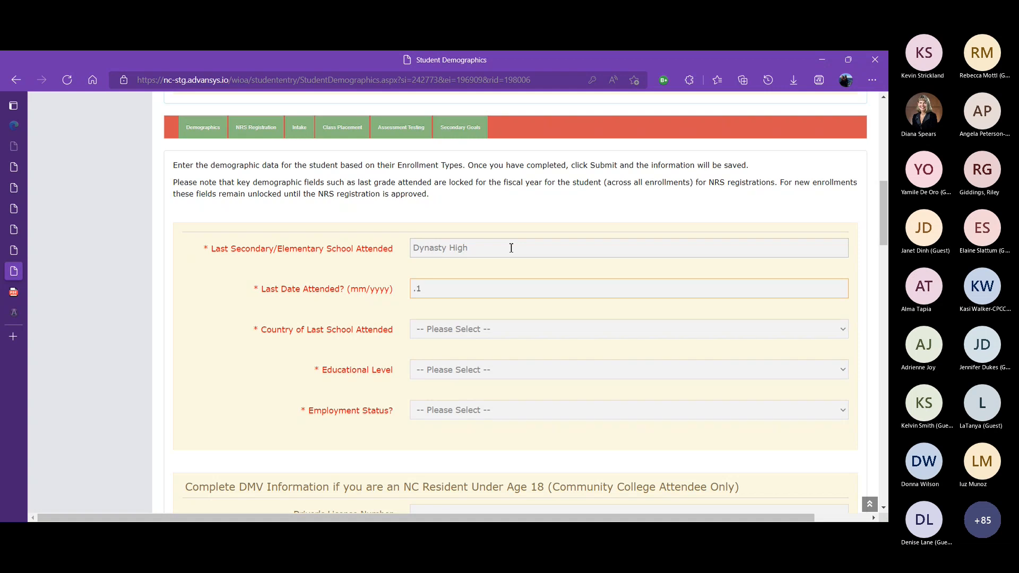
pyautogui.write('01/01/1')
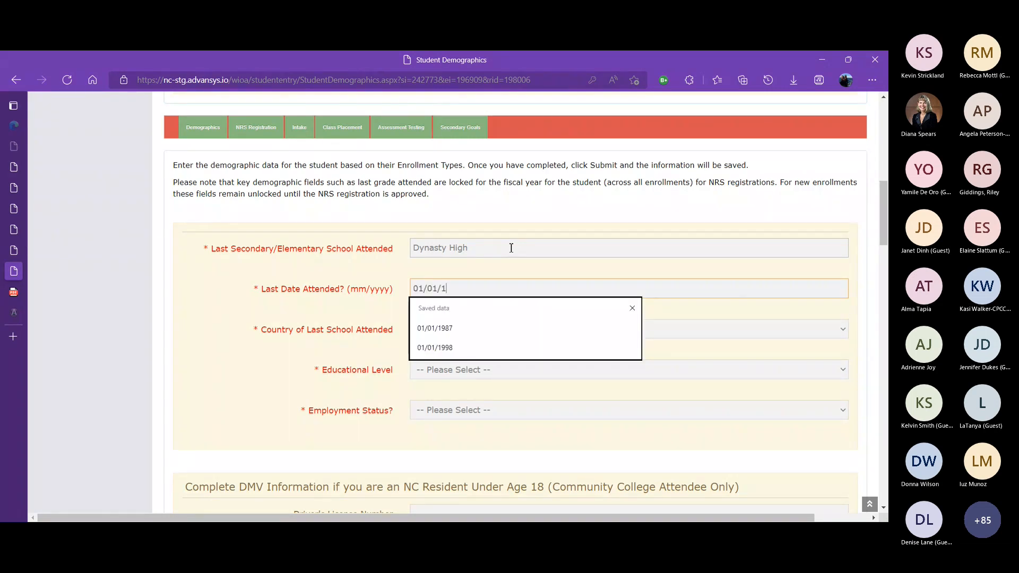
pyautogui.write('987')
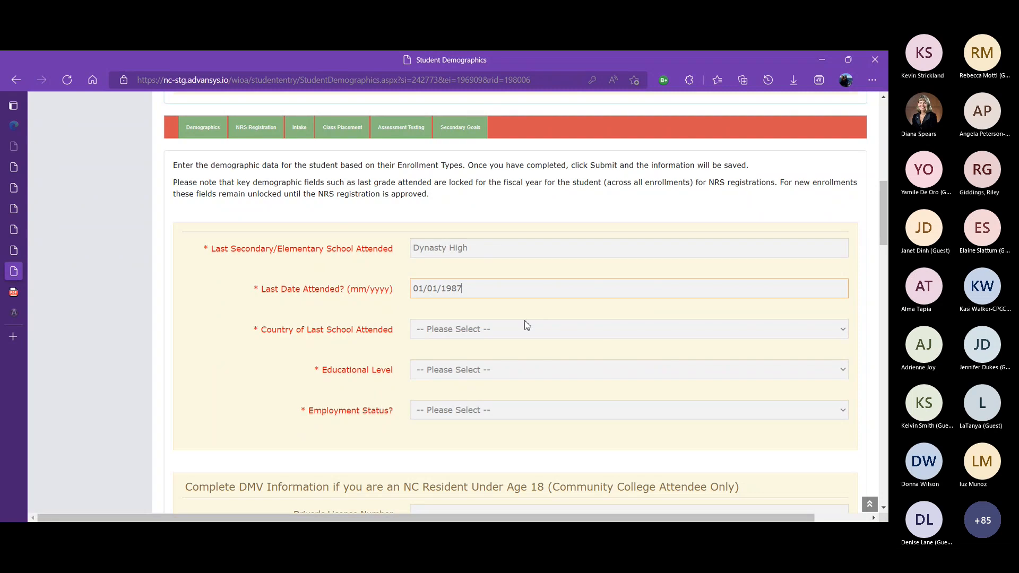
pyautogui.press('Tab')
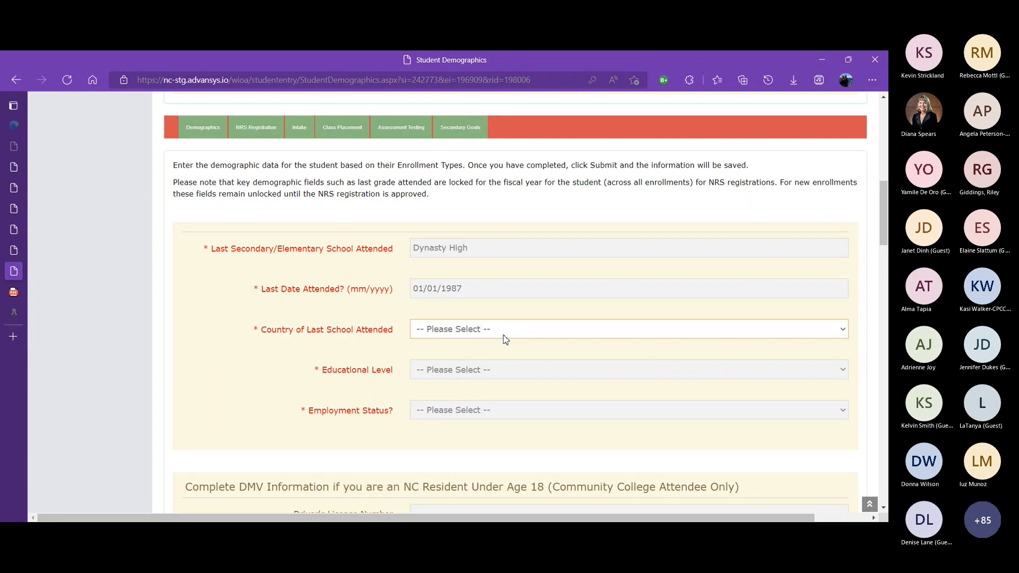
# Set the country of last school attended to US School and the educational level to Grade 9
pyautogui.click(478, 360)
pyautogui.click(475, 371)
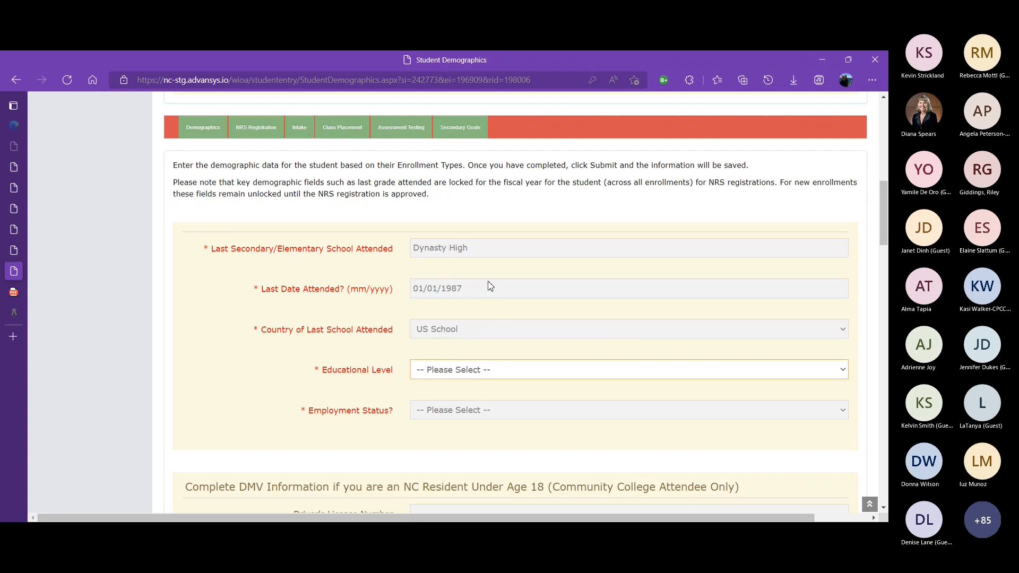
pyautogui.click(449, 258)
pyautogui.click(450, 414)
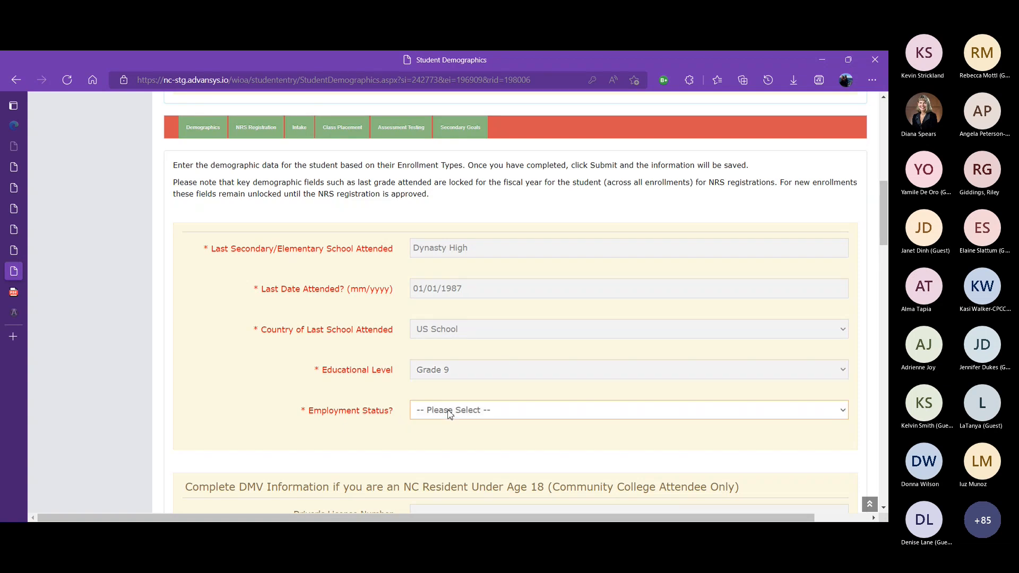
# Set the employment status to Employed and Long-term Unemployed to No
pyautogui.click(450, 439)
pyautogui.moveTo(883, 241); pyautogui.dragTo(884, 268)
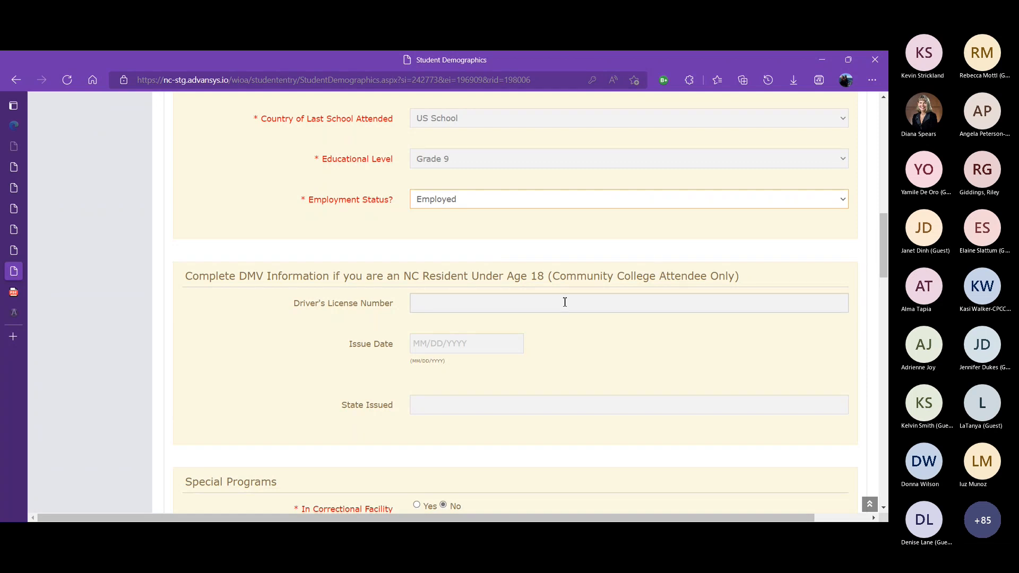
pyautogui.moveTo(883, 233); pyautogui.dragTo(881, 290)
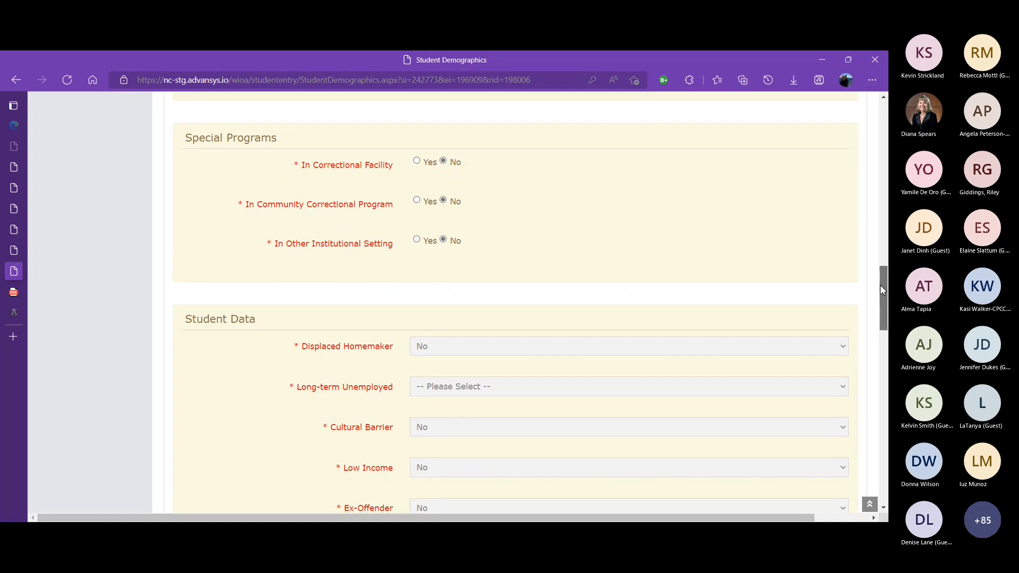
pyautogui.moveTo(881, 289); pyautogui.dragTo(881, 293)
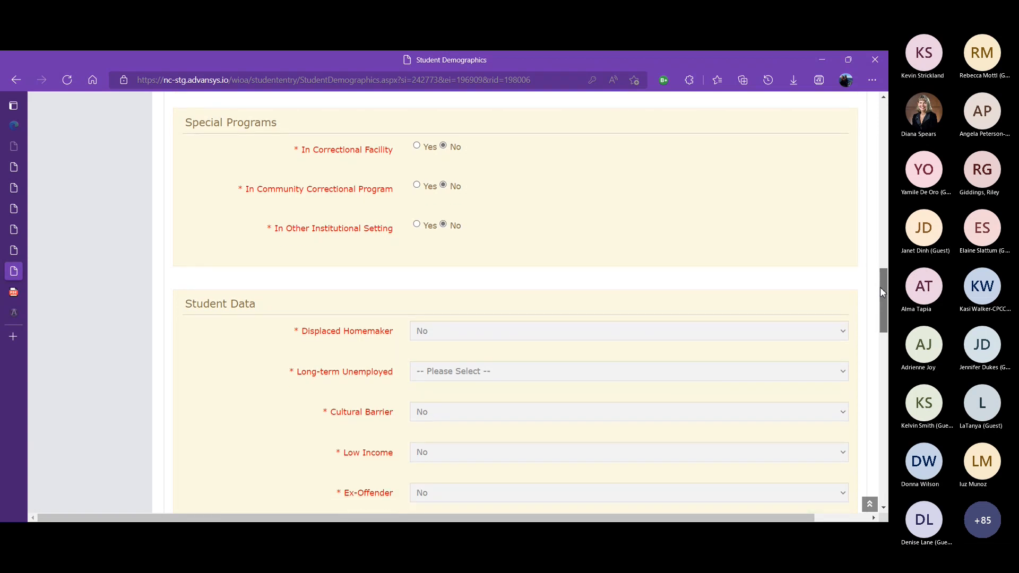
pyautogui.moveTo(880, 287); pyautogui.dragTo(881, 291)
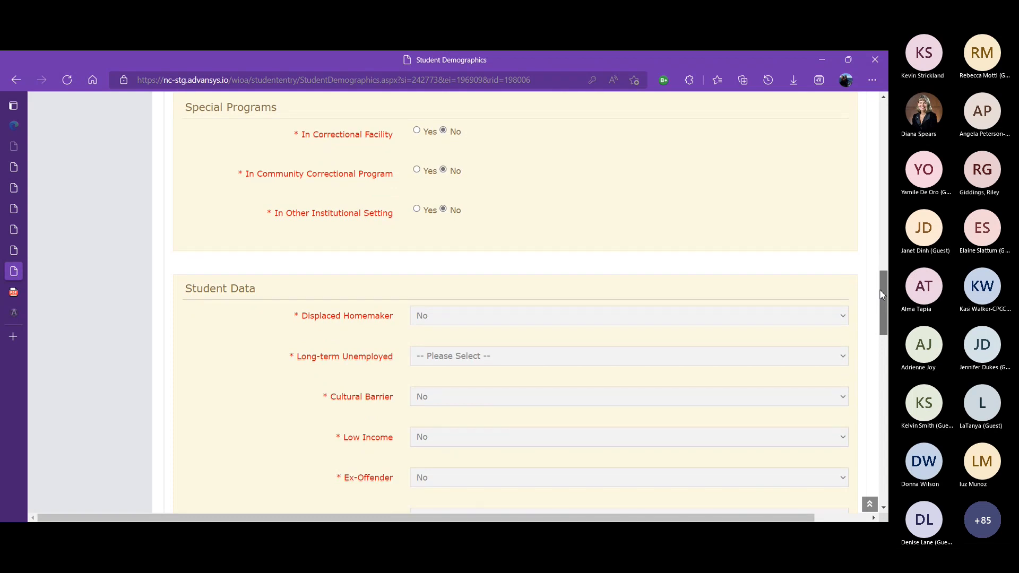
pyautogui.moveTo(881, 293); pyautogui.dragTo(880, 307)
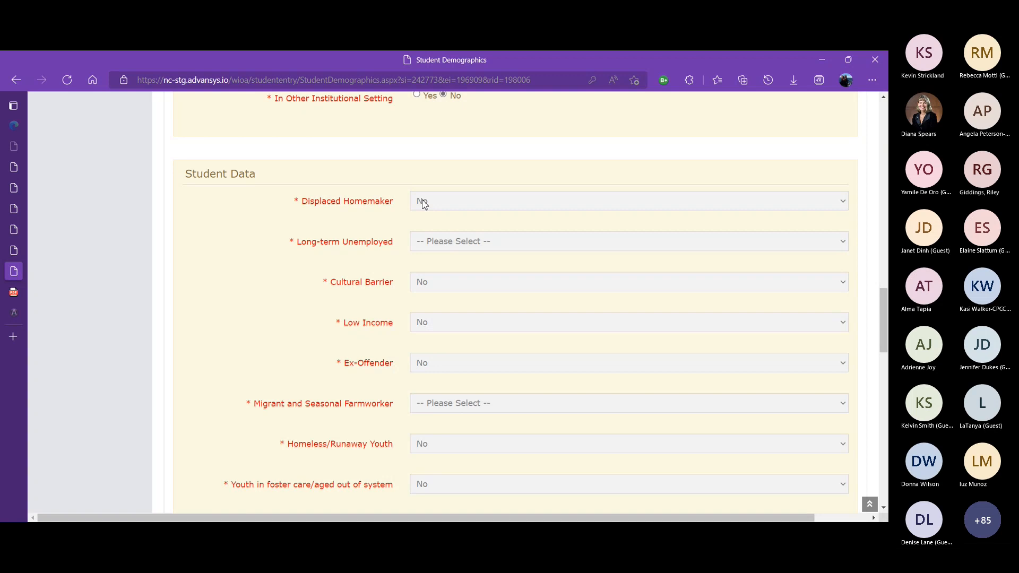
pyautogui.click(444, 247)
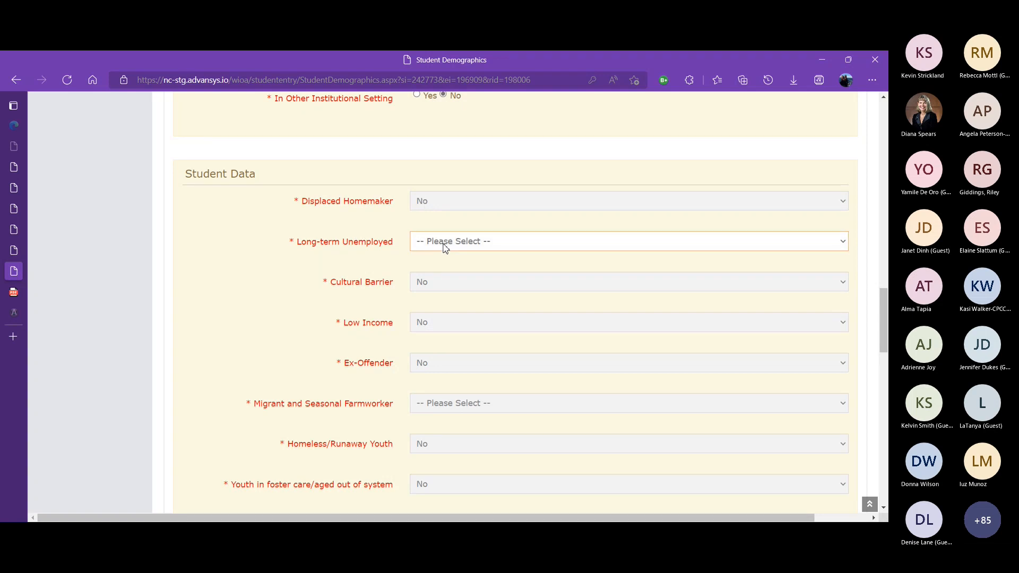
pyautogui.click(441, 285)
# Set Migrant and Seasonal Farmworker to No and mark the student as living in an Urban area
pyautogui.moveTo(884, 296); pyautogui.dragTo(884, 311)
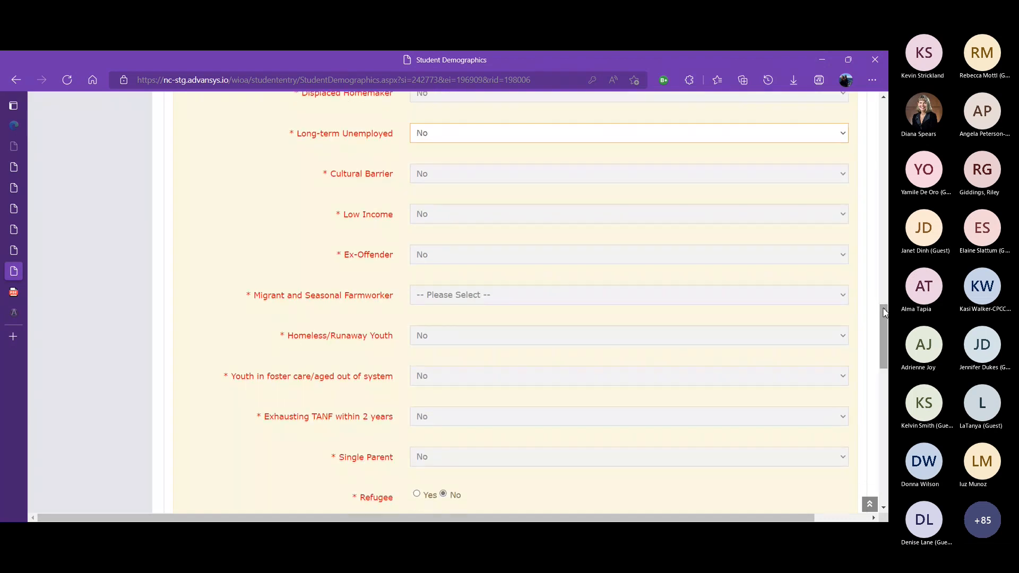
pyautogui.click(463, 295)
pyautogui.click(445, 345)
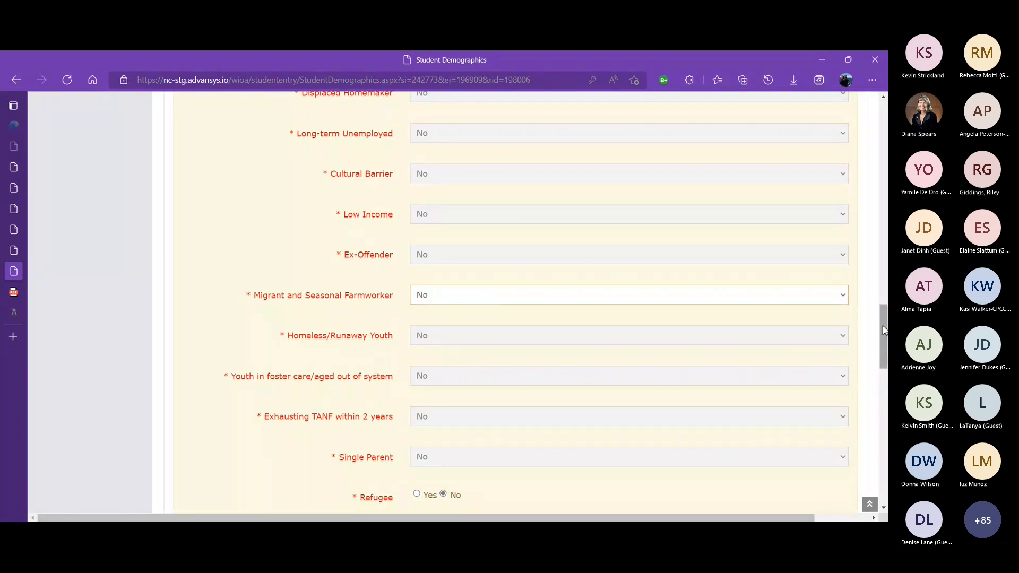
pyautogui.moveTo(882, 325); pyautogui.dragTo(882, 332)
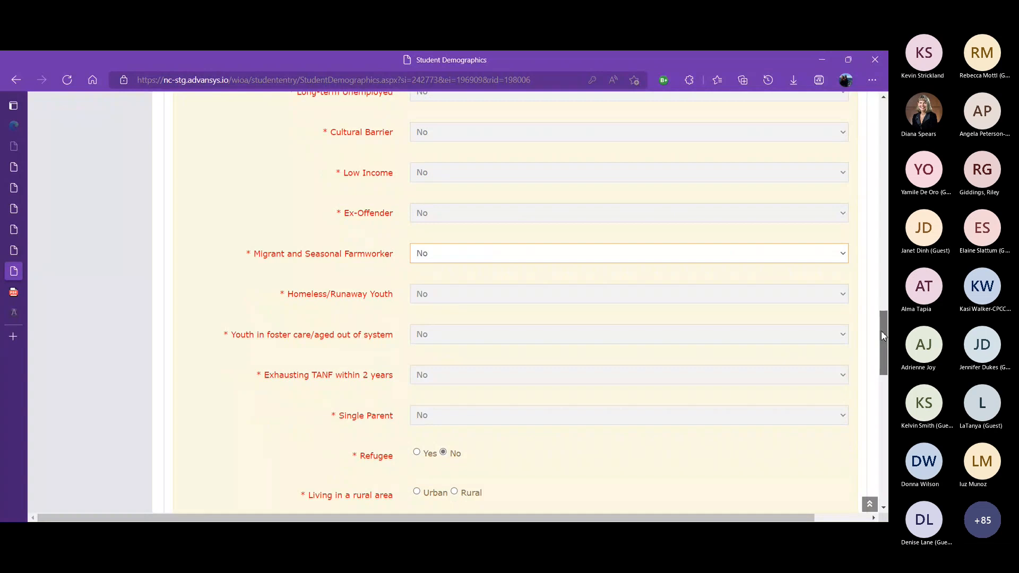
pyautogui.scroll(-3, 685, 341)
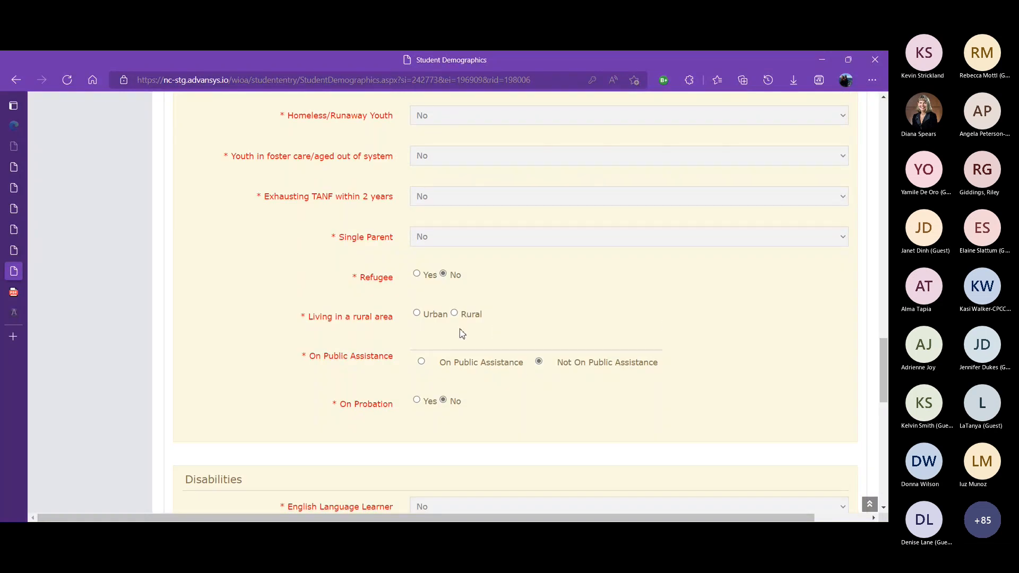
pyautogui.click(416, 313)
# Submit the completed demographics form
pyautogui.moveTo(886, 375); pyautogui.dragTo(886, 426)
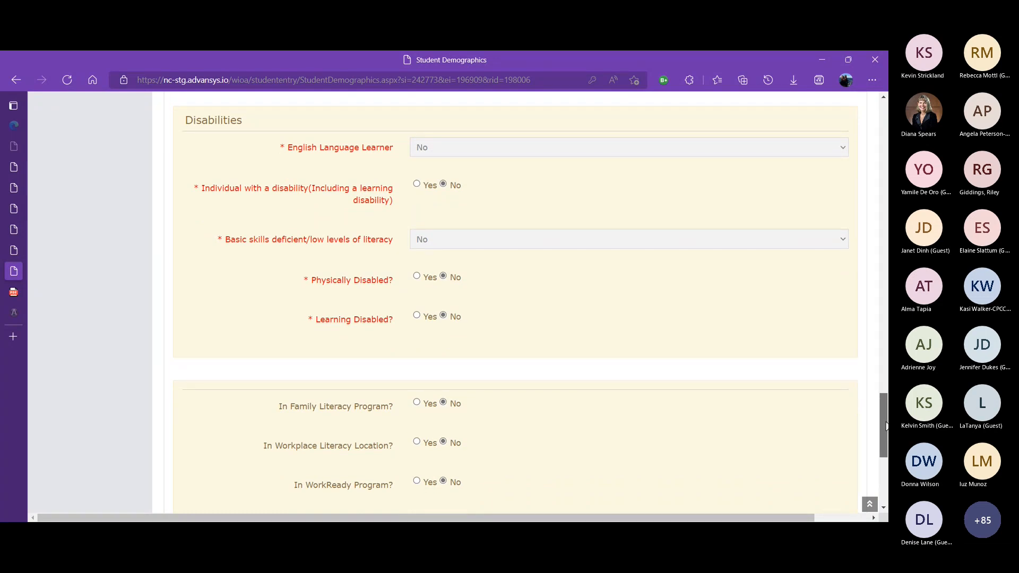
pyautogui.moveTo(886, 427); pyautogui.dragTo(886, 456)
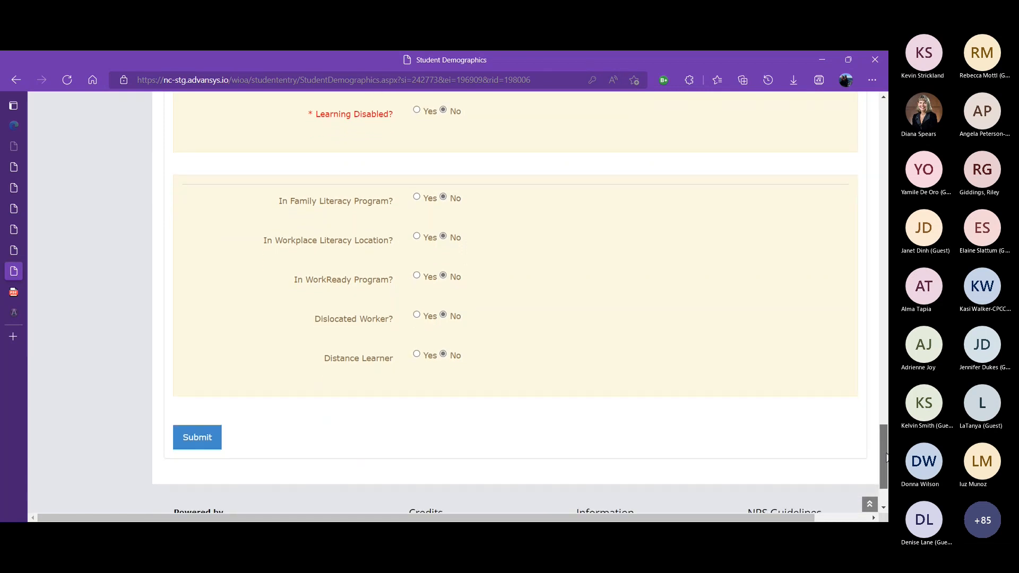
pyautogui.moveTo(886, 457); pyautogui.dragTo(886, 459)
pyautogui.click(204, 420)
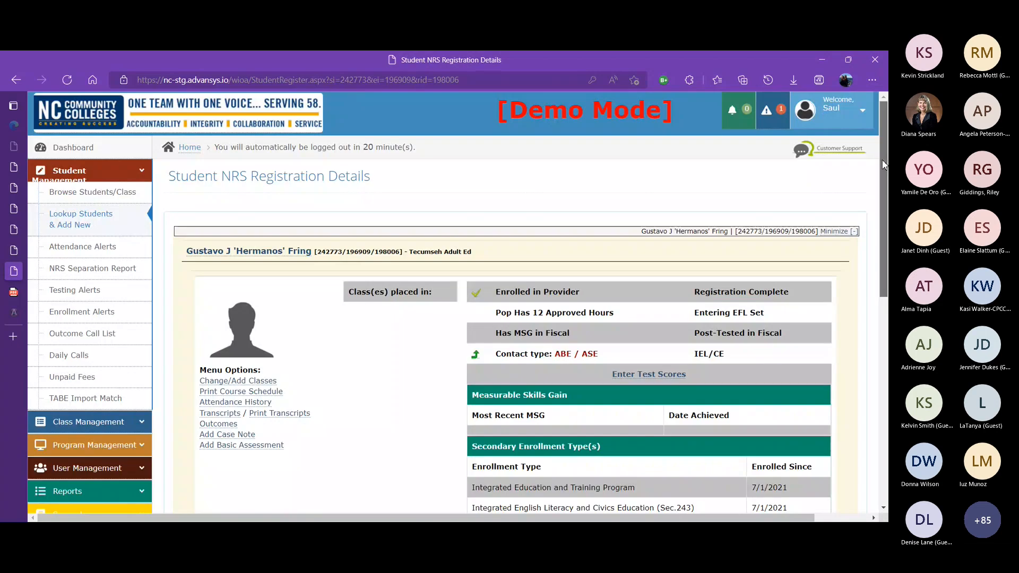
# Continue past the NRS registration details for the ABE / ASE registration
pyautogui.scroll(-2, 204, 419)
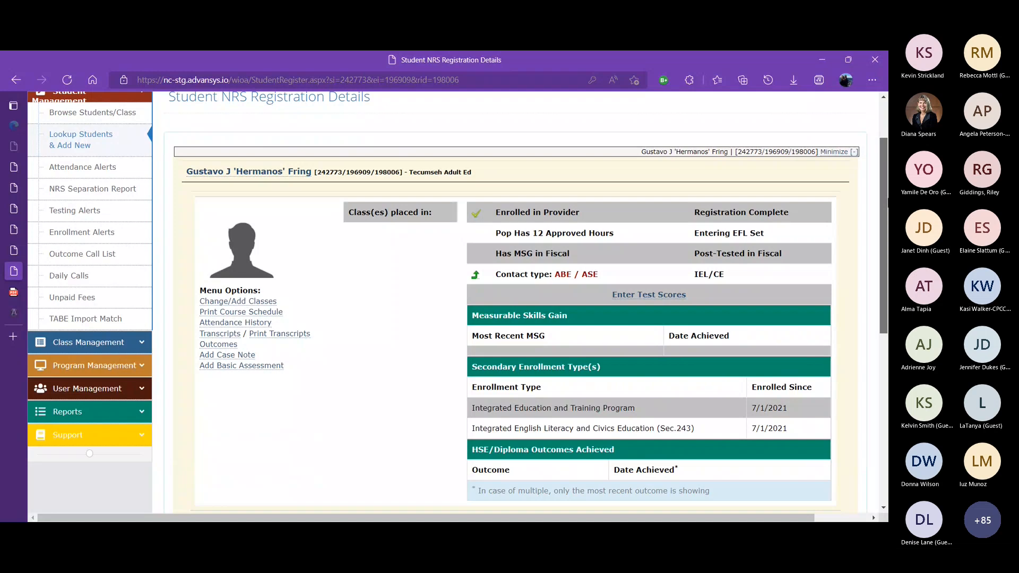
pyautogui.scroll(-5, 307, 234)
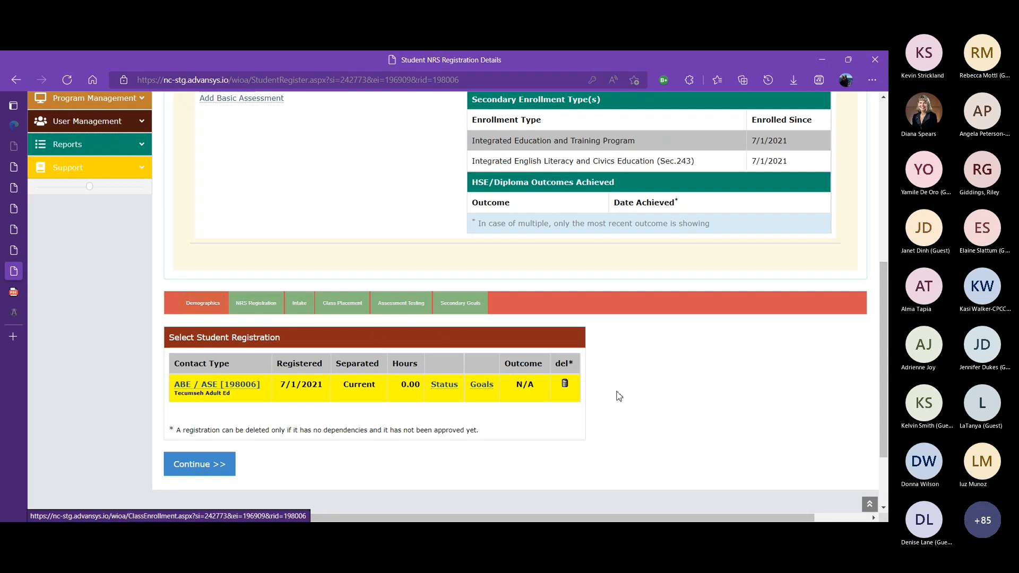
pyautogui.moveTo(884, 332); pyautogui.dragTo(882, 349)
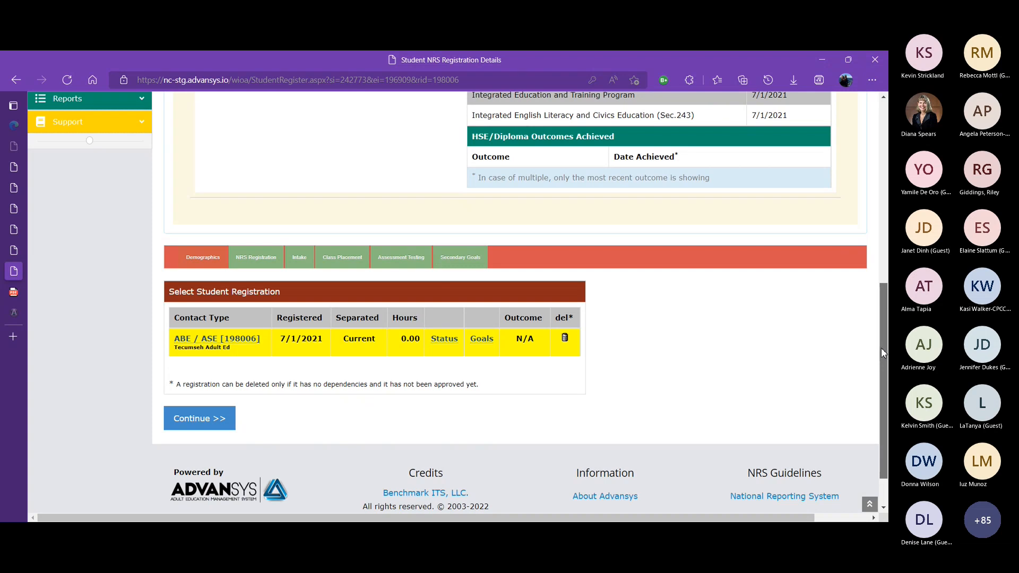
pyautogui.moveTo(882, 349); pyautogui.dragTo(882, 354)
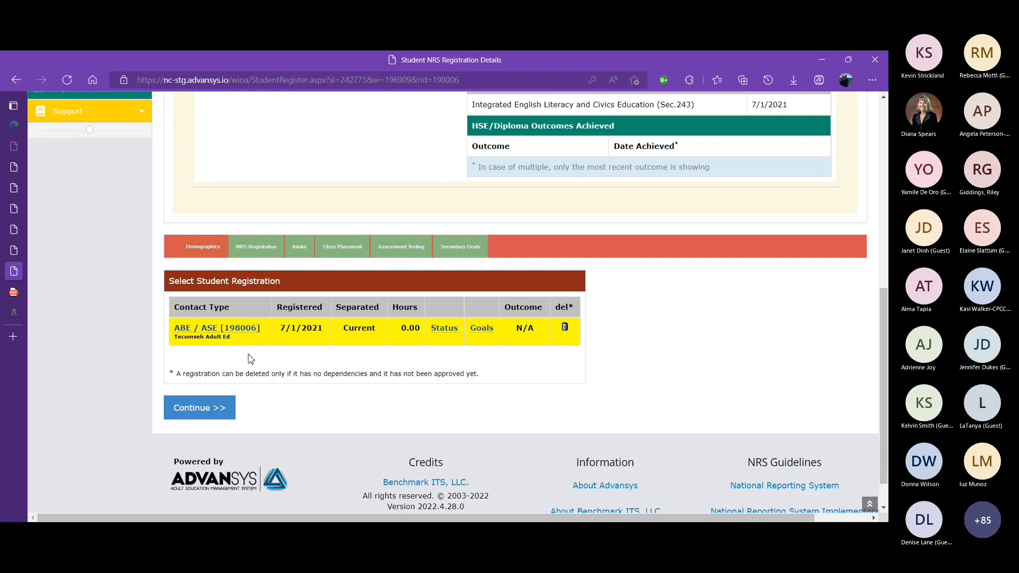
pyautogui.click(197, 409)
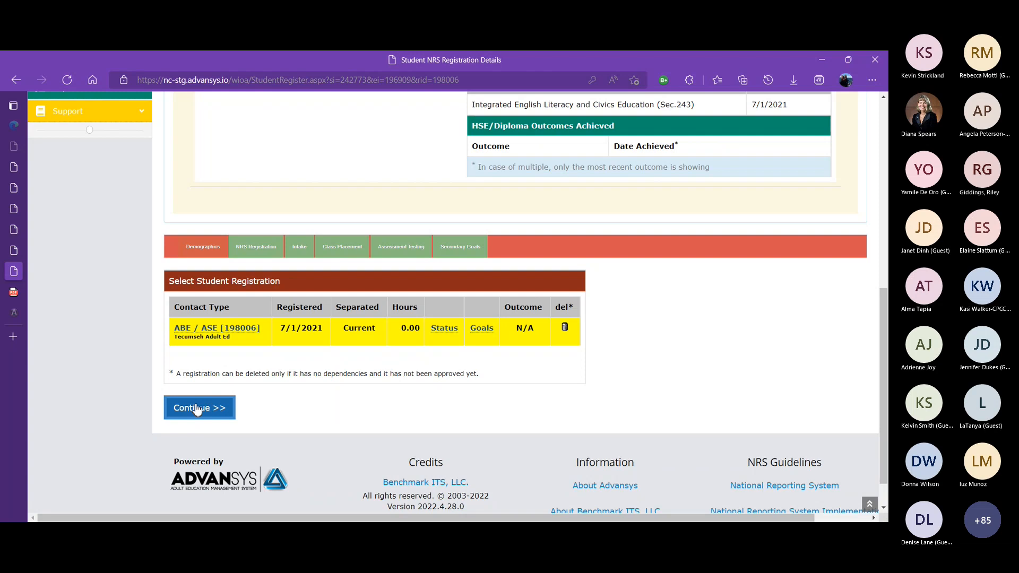
pyautogui.click(197, 410)
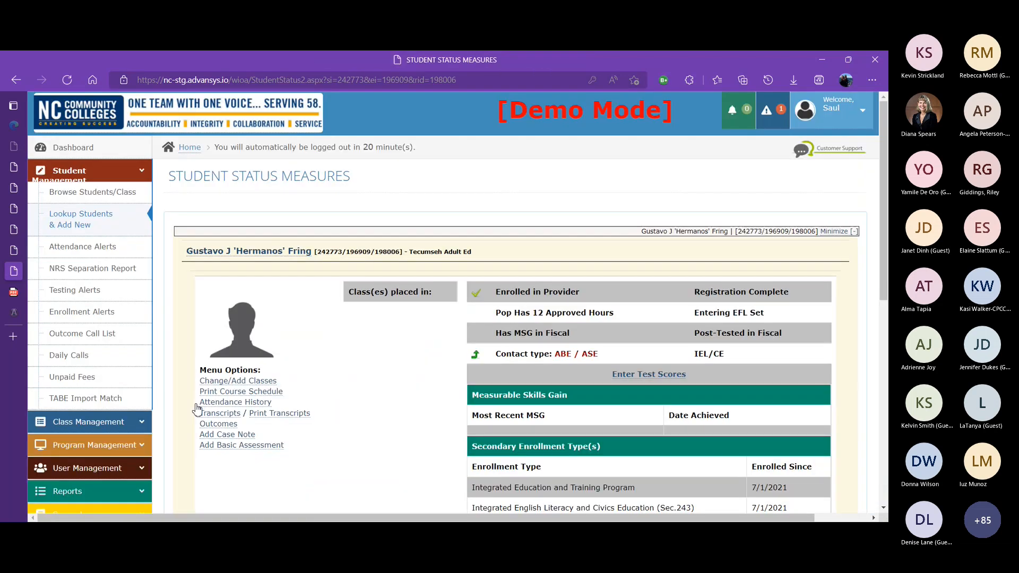
# Confirm the student's date of birth and FERPA information is correct, then update the status and continue
pyautogui.scroll(-3, 197, 409)
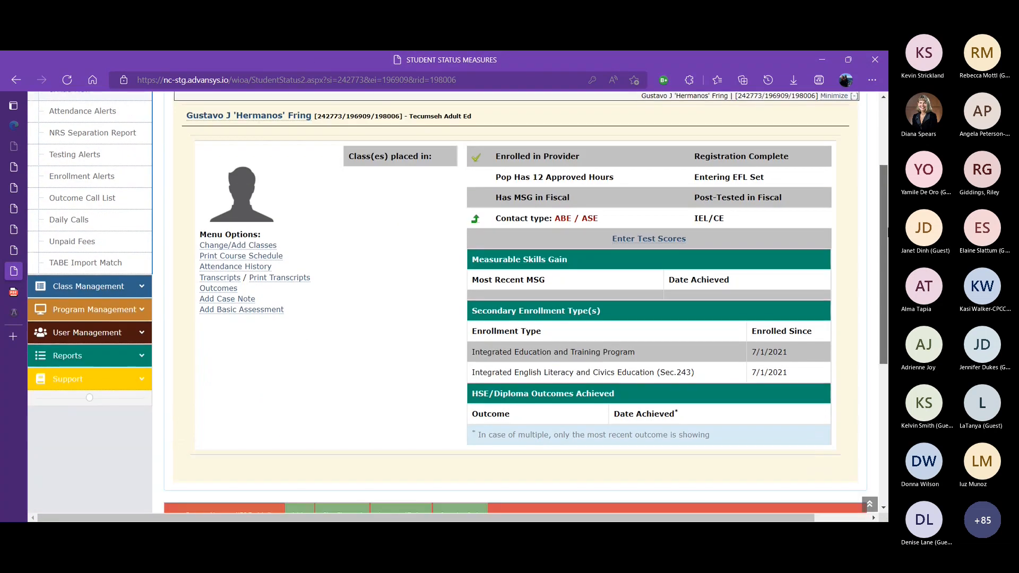
pyautogui.scroll(-4, 357, 289)
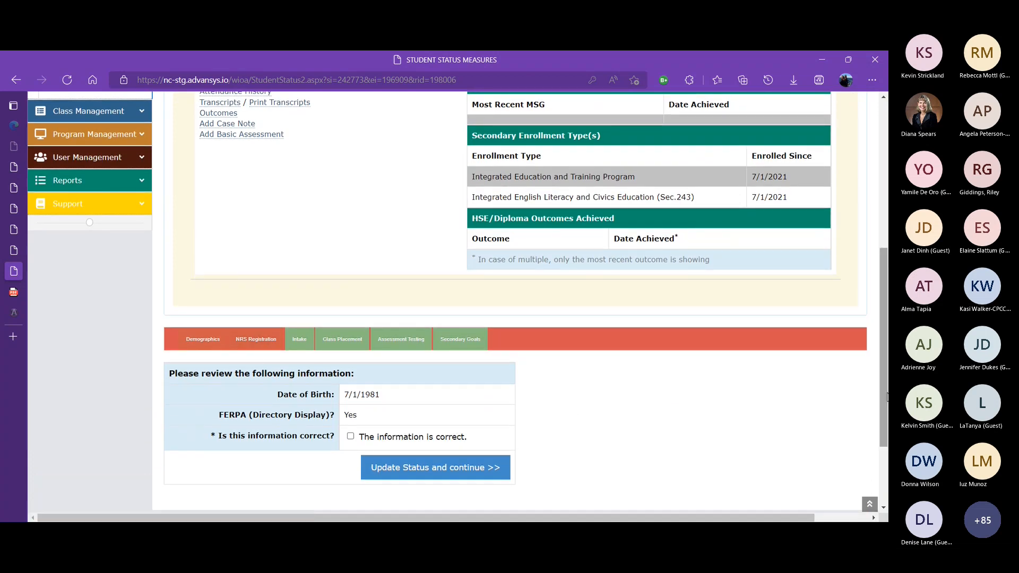
pyautogui.moveTo(881, 326); pyautogui.dragTo(881, 338)
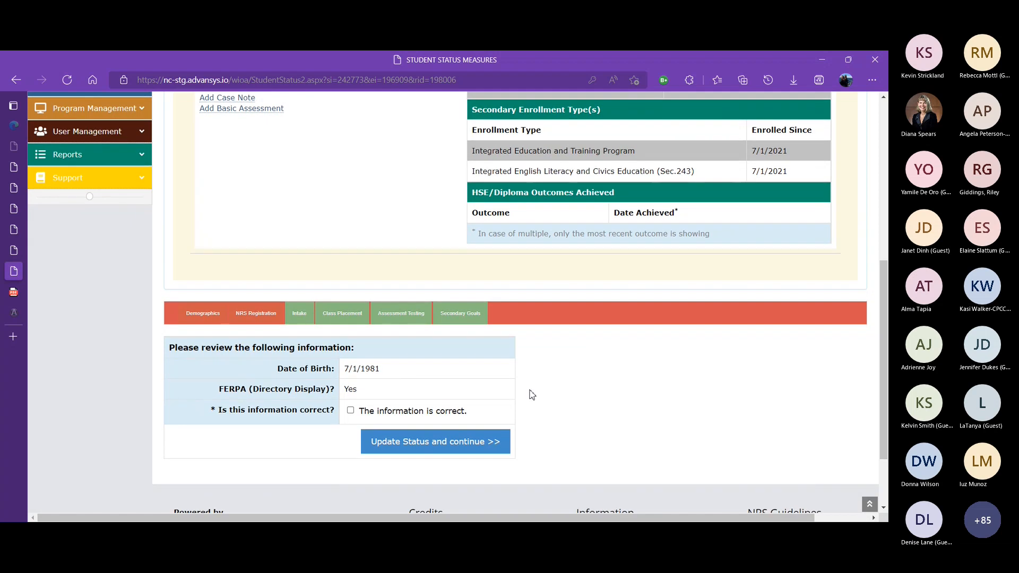
pyautogui.click(349, 412)
pyautogui.click(472, 442)
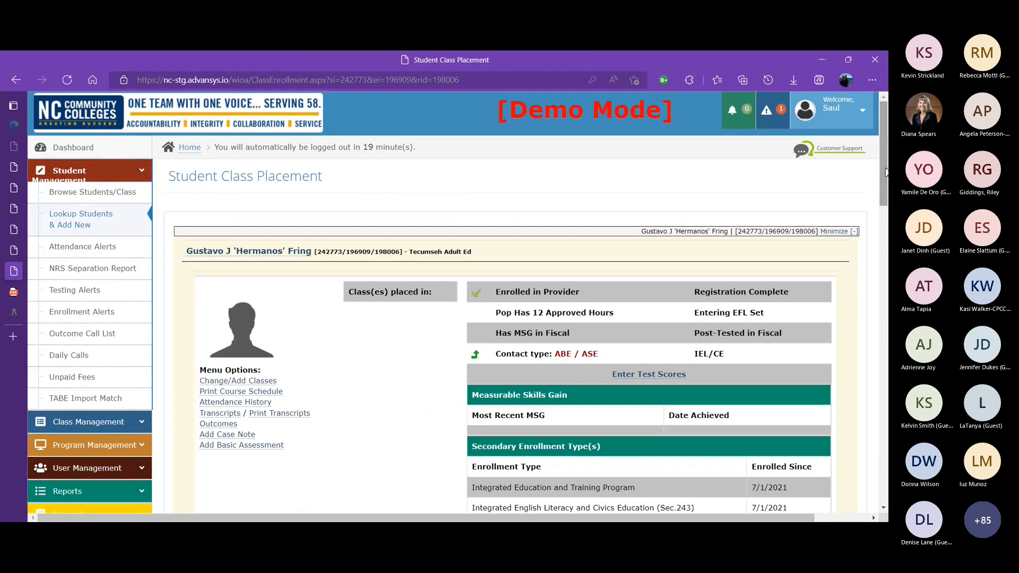
pyautogui.moveTo(886, 171); pyautogui.dragTo(877, 194)
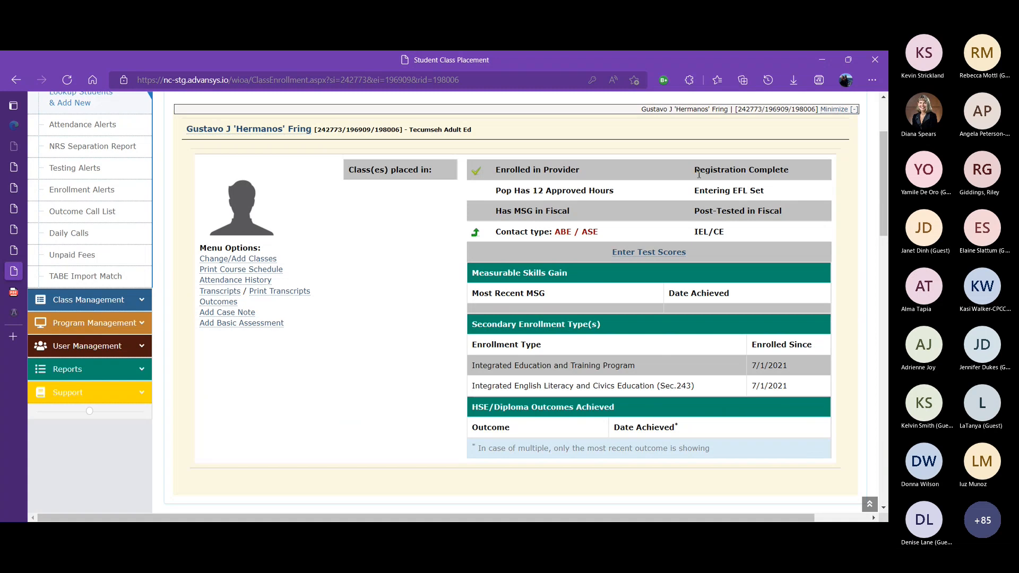
# Review the student's status summary and the list of available classes for placement under Tecumseh Adult Ed
pyautogui.moveTo(695, 169); pyautogui.dragTo(792, 182)
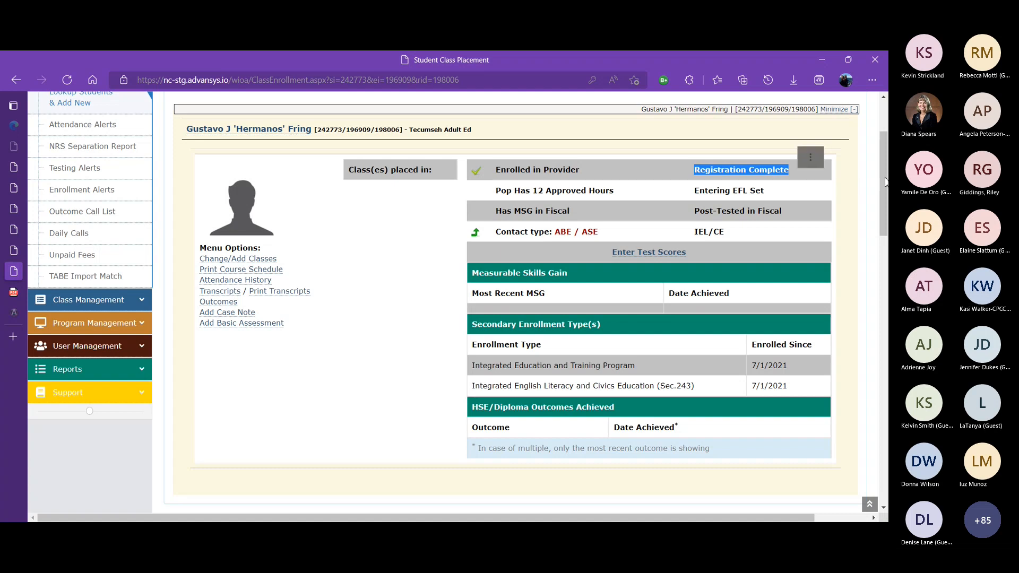
pyautogui.moveTo(886, 183); pyautogui.dragTo(867, 237)
pyautogui.click(334, 268)
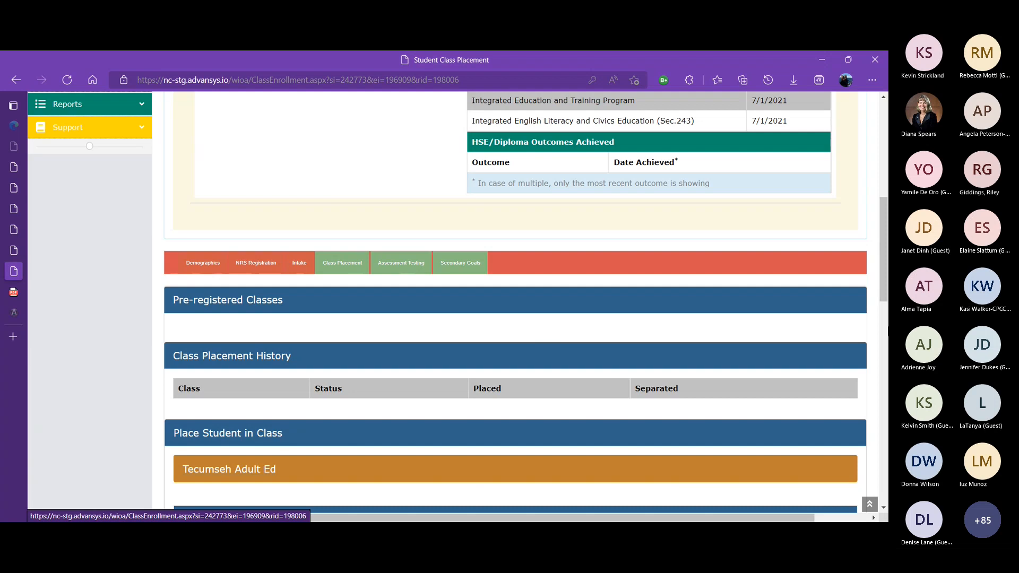
pyautogui.moveTo(885, 287); pyautogui.dragTo(851, 218)
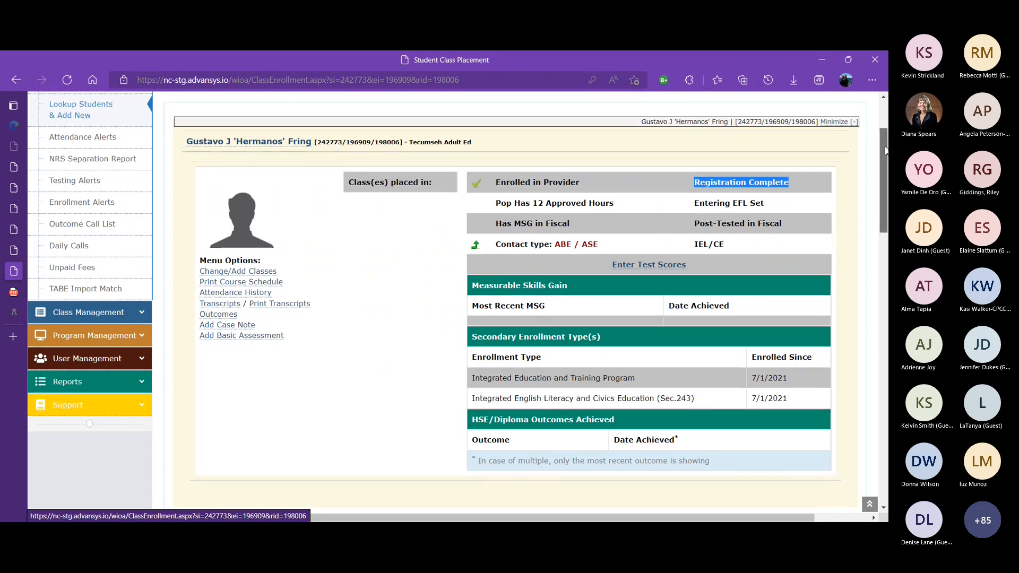
pyautogui.moveTo(885, 150); pyautogui.dragTo(885, 213)
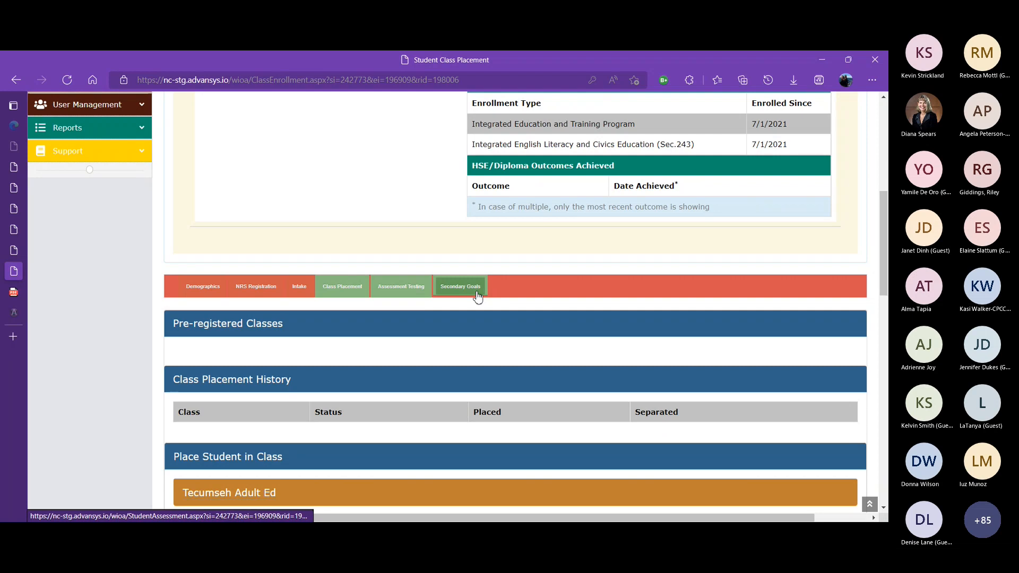
pyautogui.moveTo(884, 280); pyautogui.dragTo(846, 381)
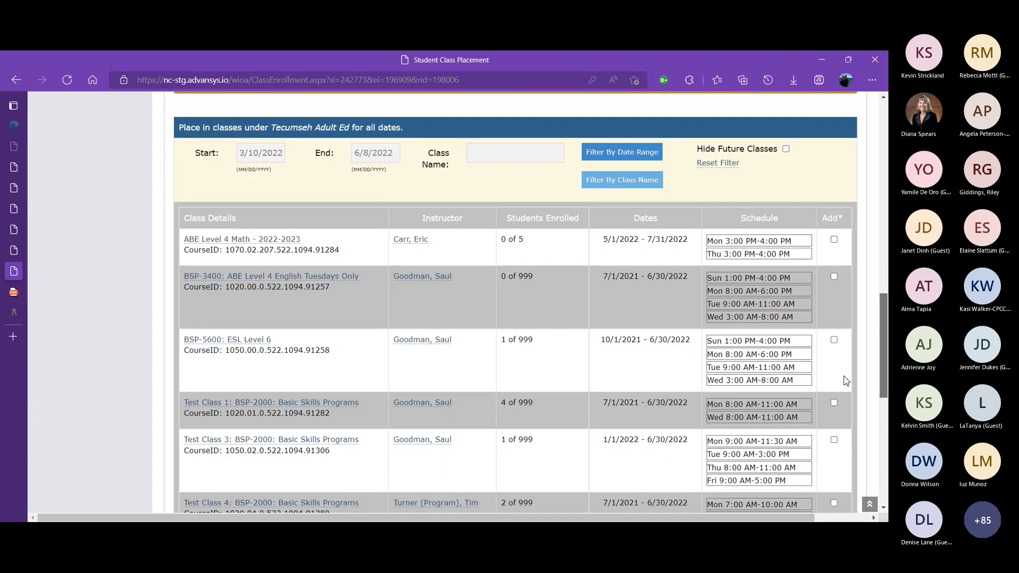
pyautogui.moveTo(847, 381); pyautogui.dragTo(822, 378)
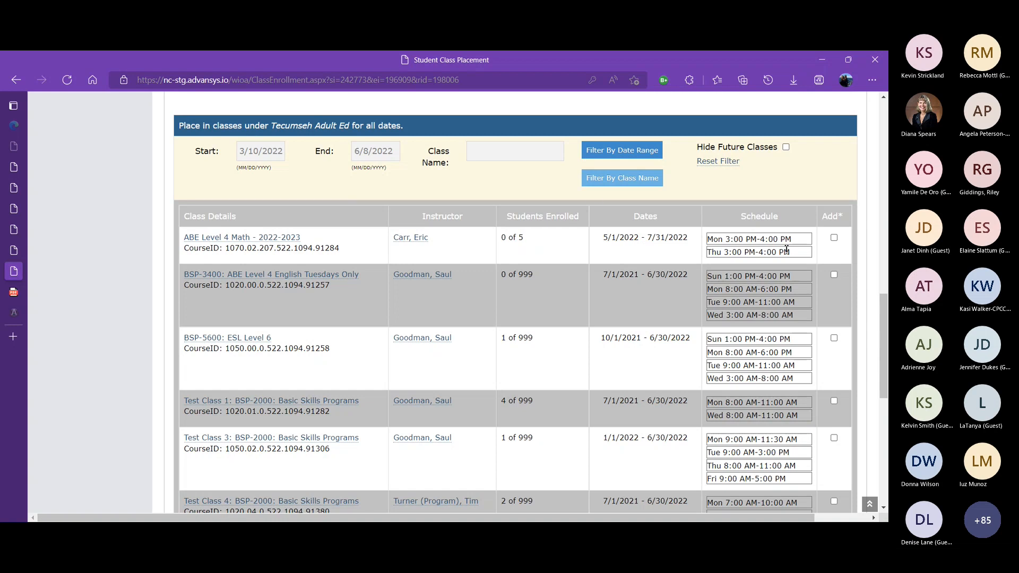
pyautogui.moveTo(885, 307); pyautogui.dragTo(888, 339)
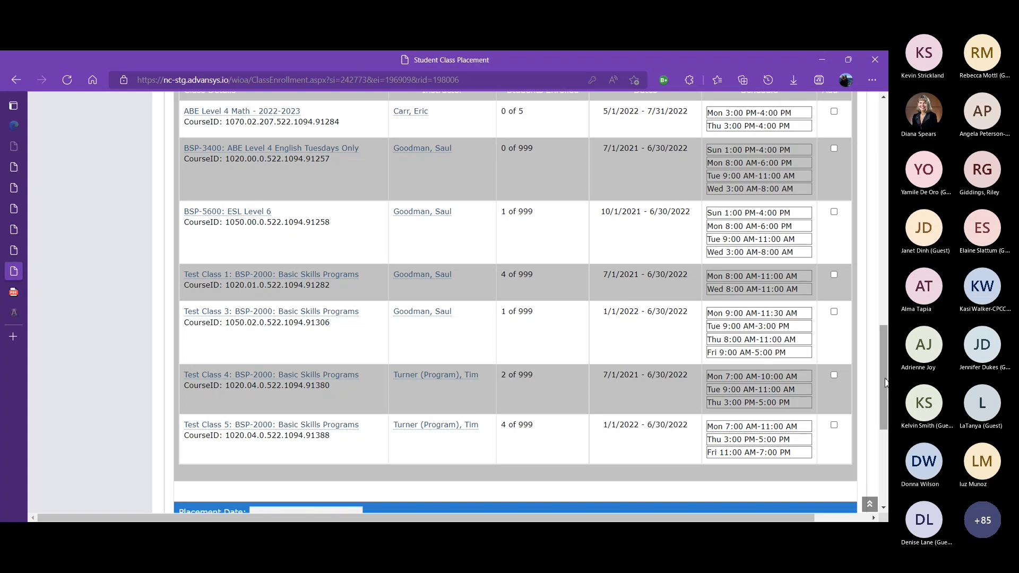
pyautogui.scroll(2, 874, 363)
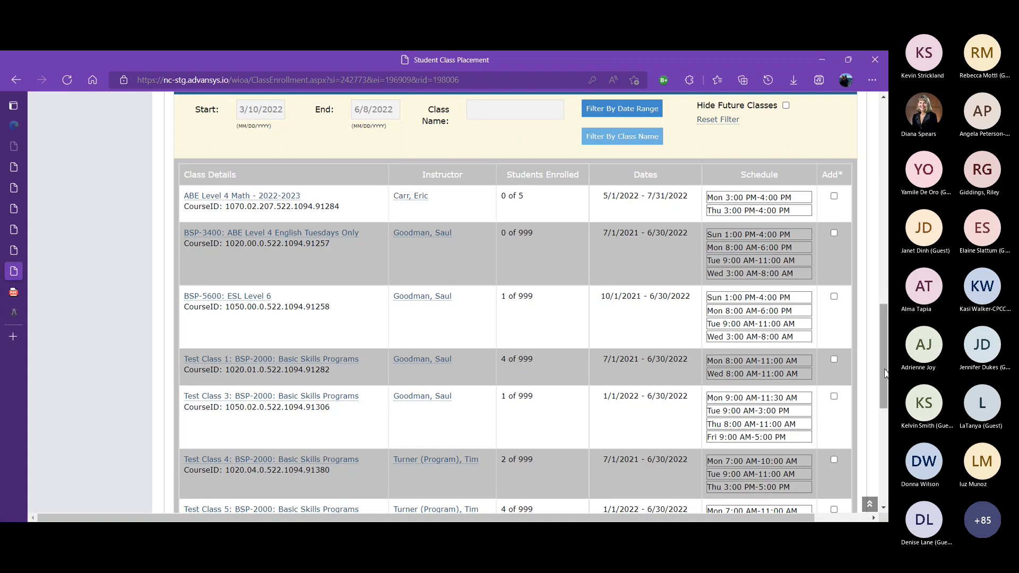
pyautogui.moveTo(885, 357); pyautogui.dragTo(886, 409)
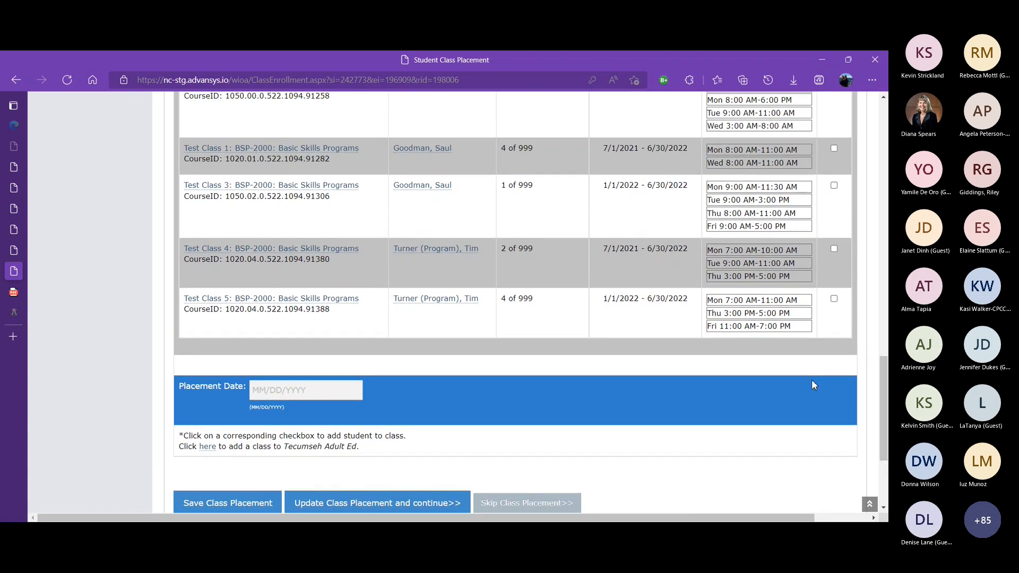
# Add the student to Test Class 5 and Test Class 4 with a placement date of 01/01/2022
pyautogui.click(834, 299)
pyautogui.click(834, 249)
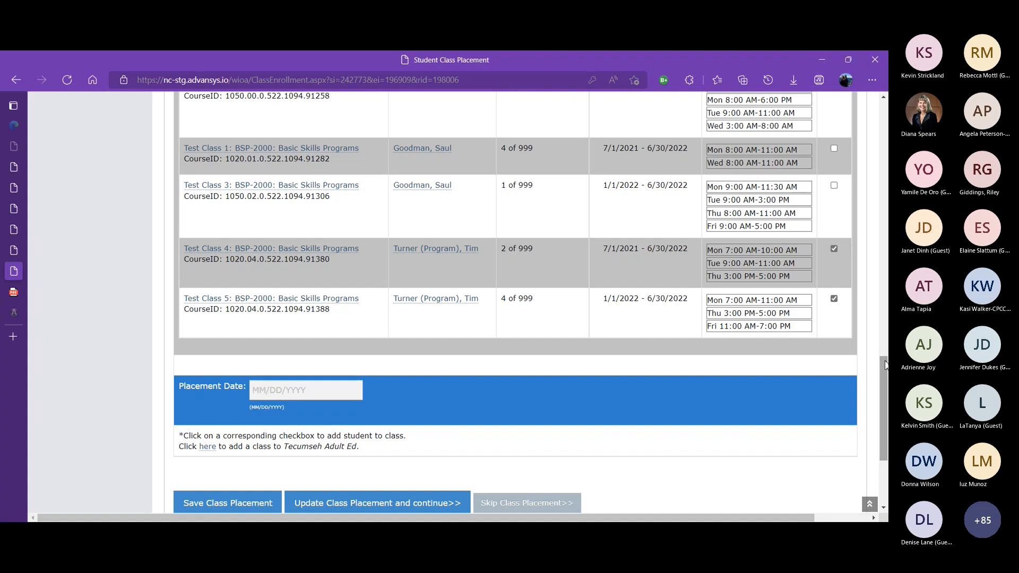
pyautogui.click(260, 393)
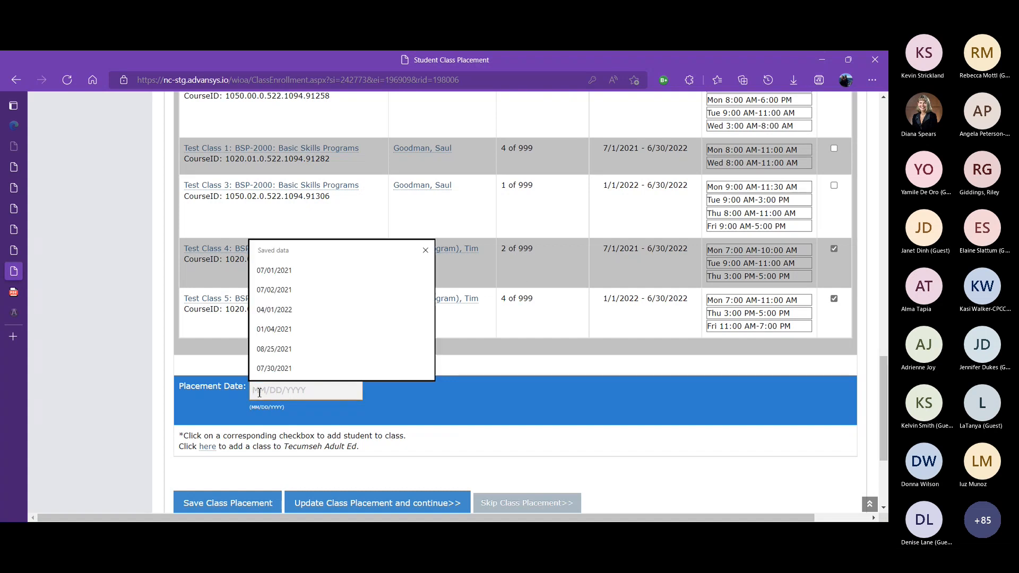
pyautogui.write('01')
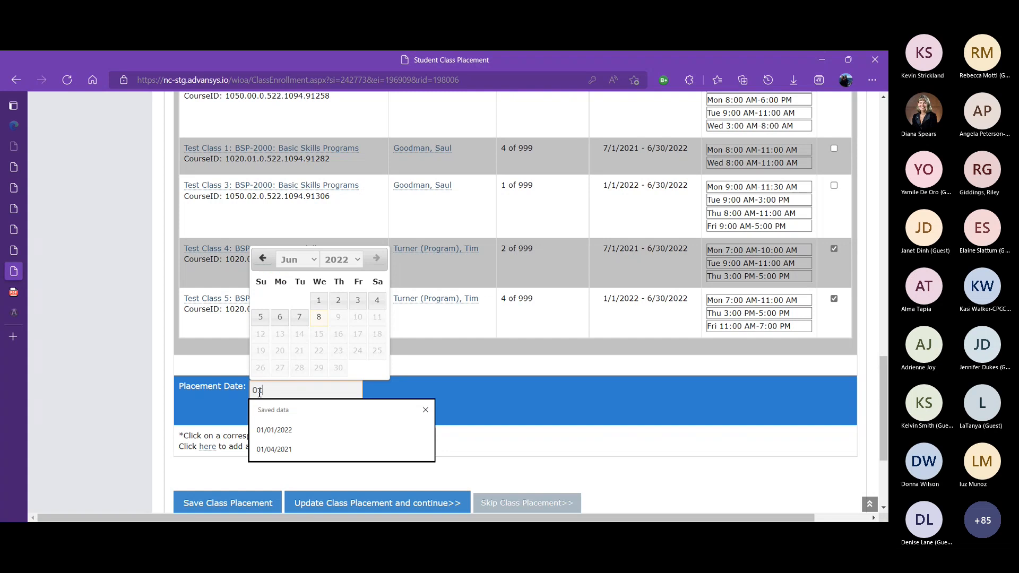
pyautogui.write('012022')
pyautogui.press('BackSpace')
pyautogui.press('BackSpace')
pyautogui.press('BackSpace')
pyautogui.press('BackSpace')
pyautogui.press('BackSpace')
pyautogui.press('BackSpace')
pyautogui.write('/01/2022')
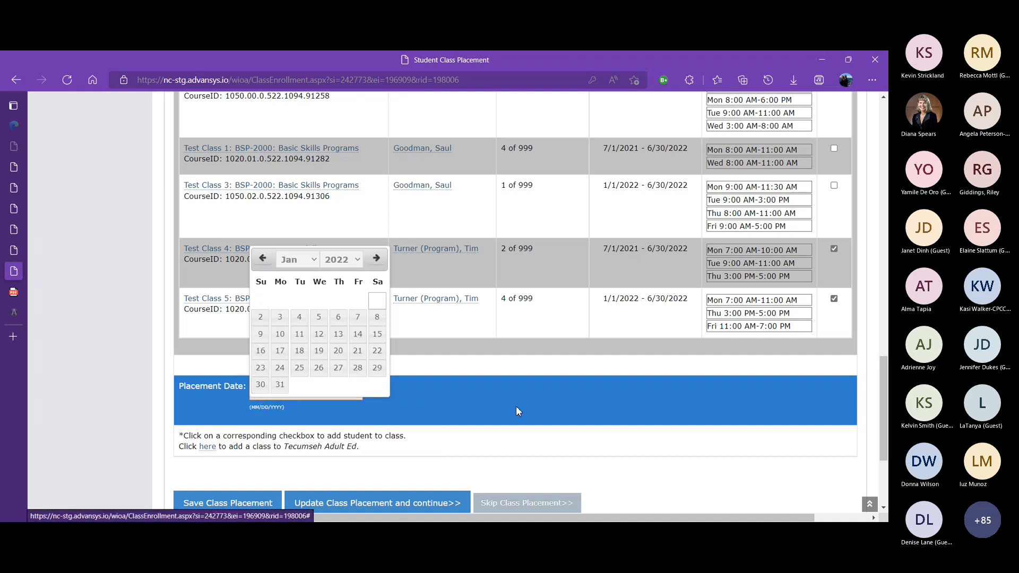
pyautogui.click(529, 408)
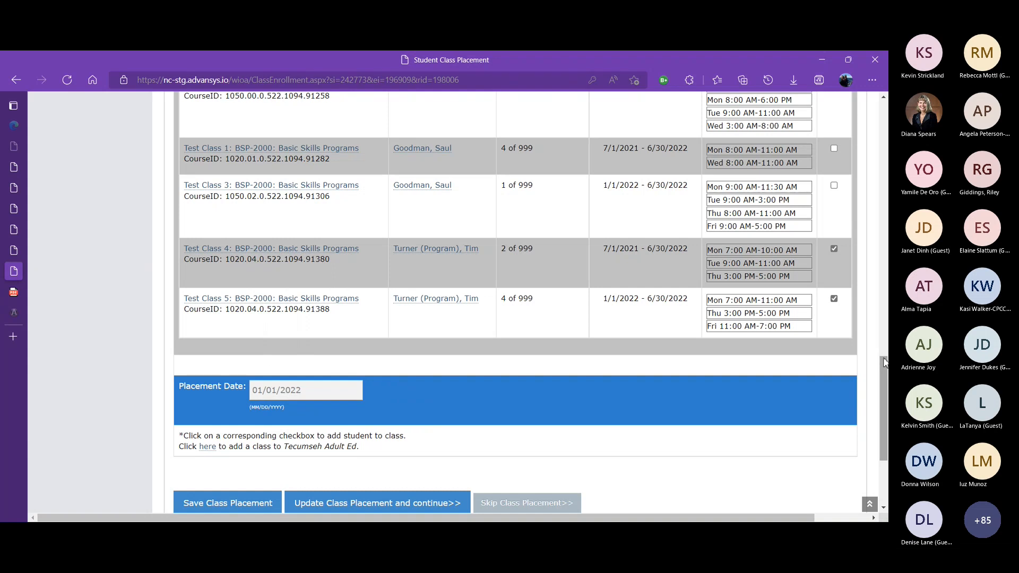
# Update the class placement and continue to the assessment testing page
pyautogui.moveTo(885, 366); pyautogui.dragTo(885, 385)
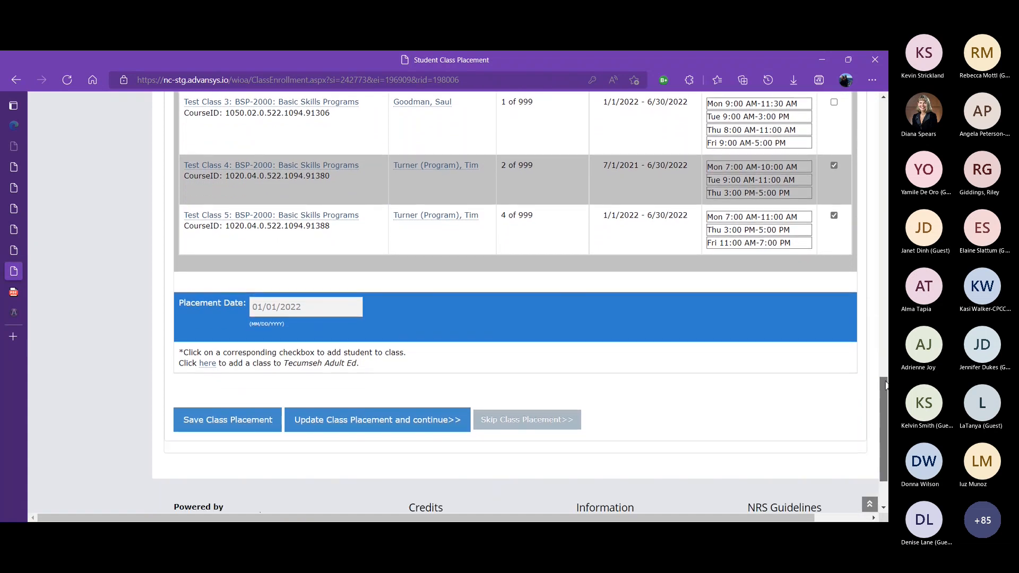
pyautogui.click(375, 427)
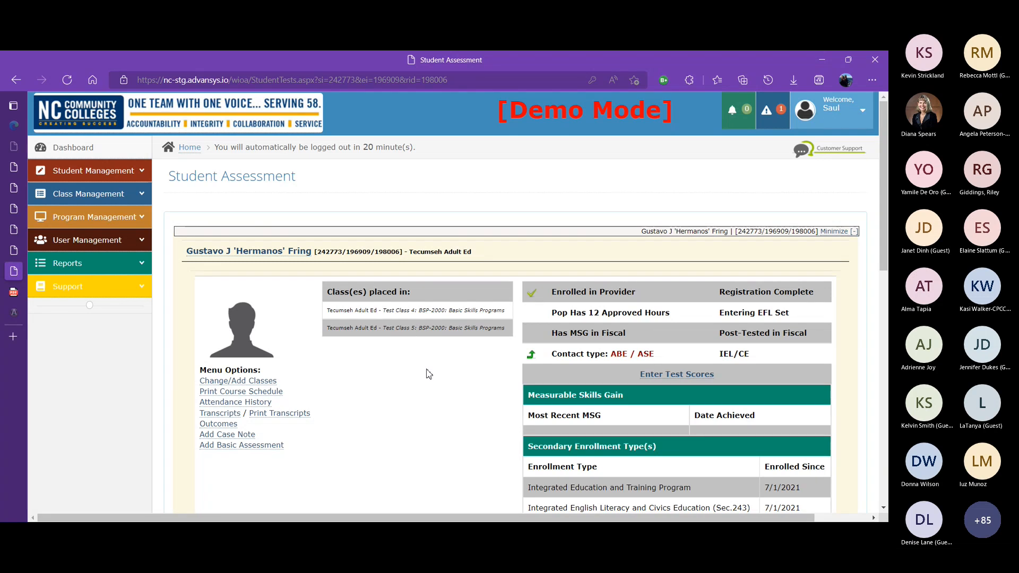
# Open the Add Pre-Test(s) dialog for the student's ABE / ASE contact type
pyautogui.moveTo(887, 229); pyautogui.dragTo(881, 340)
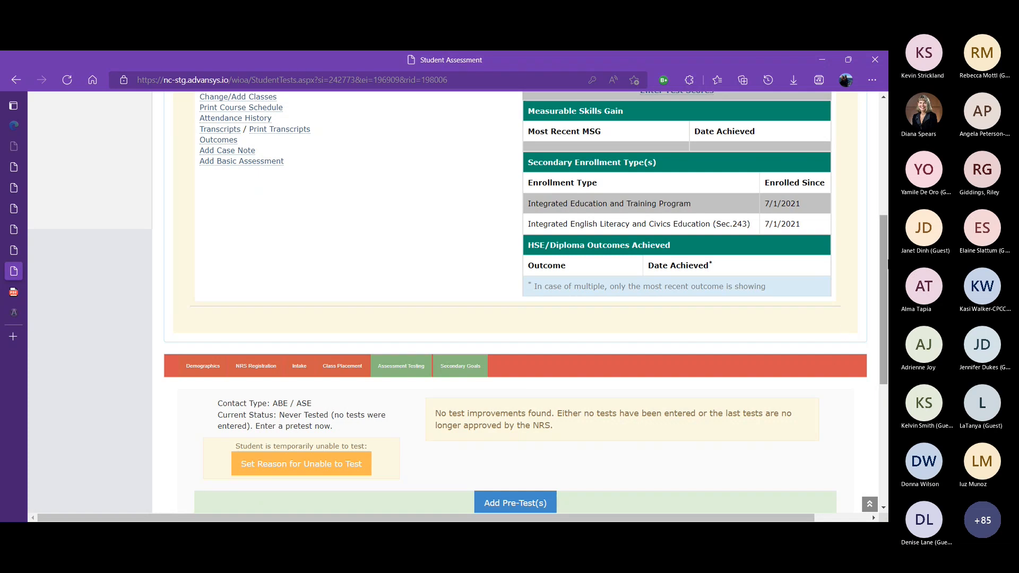
pyautogui.moveTo(882, 225); pyautogui.dragTo(878, 298)
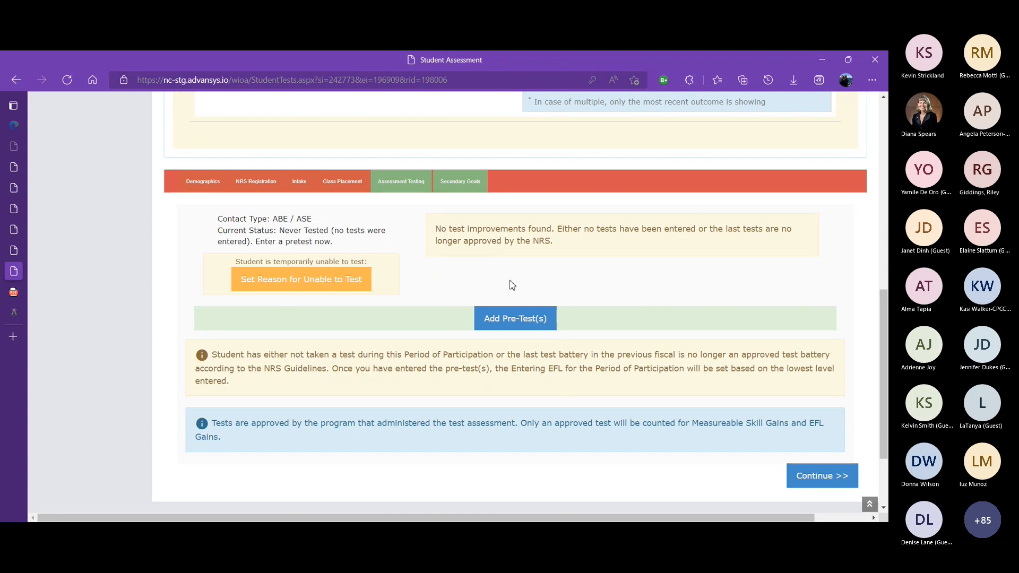
pyautogui.click(526, 326)
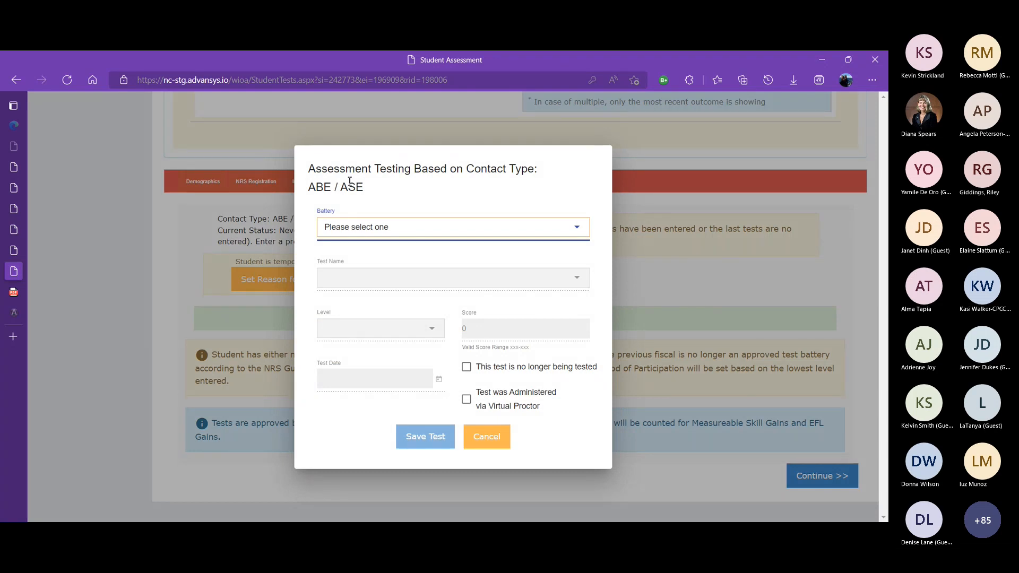
pyautogui.moveTo(316, 169); pyautogui.dragTo(364, 190)
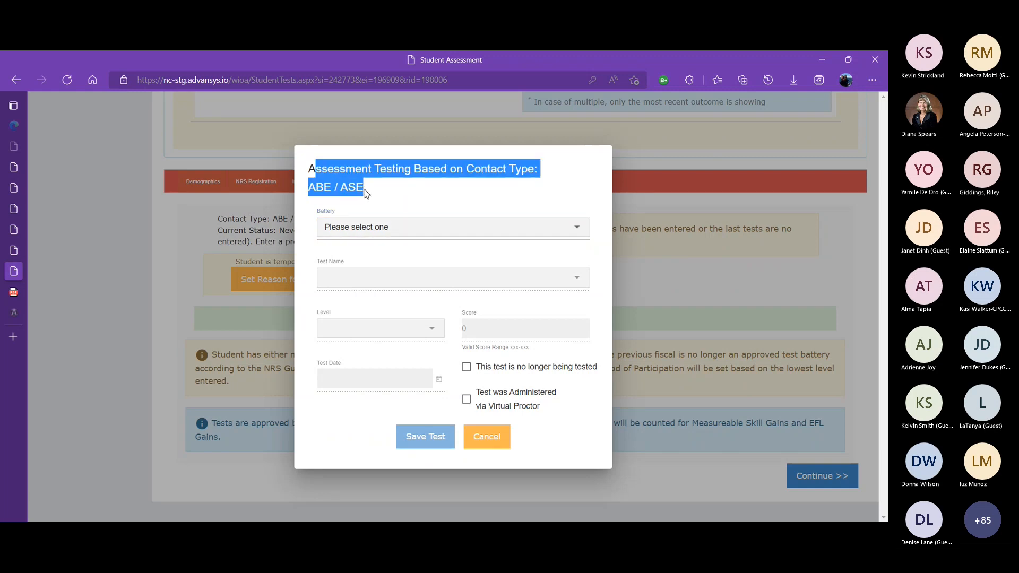
pyautogui.click(356, 186)
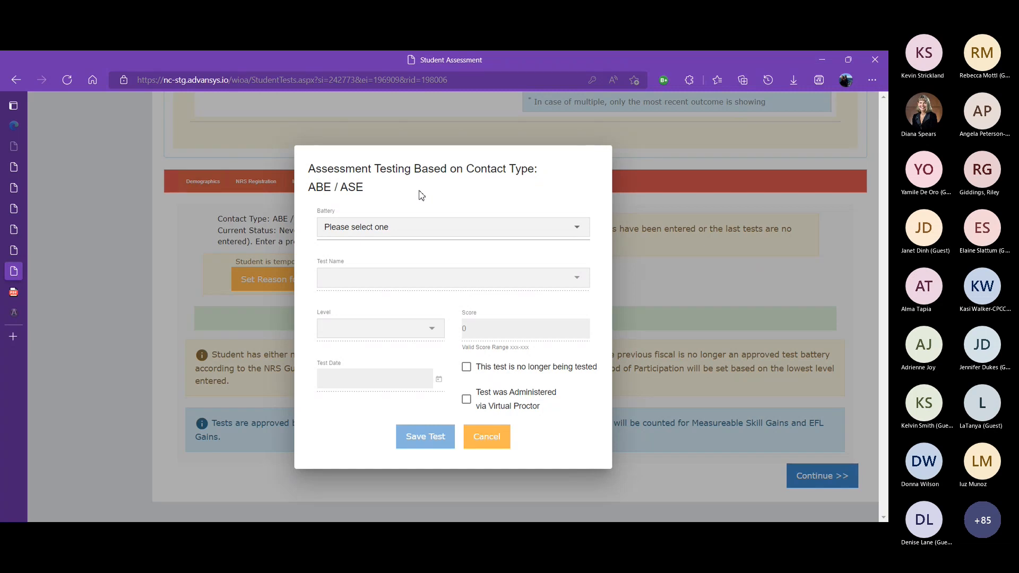
# Compare the test names offered under the TABE 11/12, GAIN and CASAS batteries
pyautogui.click(499, 235)
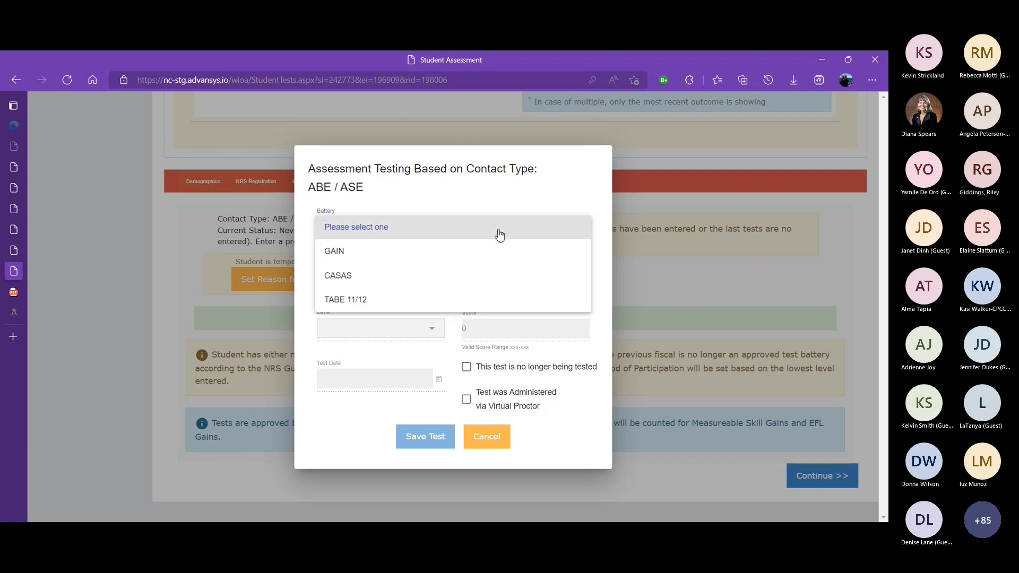
pyautogui.press('Down')
pyautogui.press('Down')
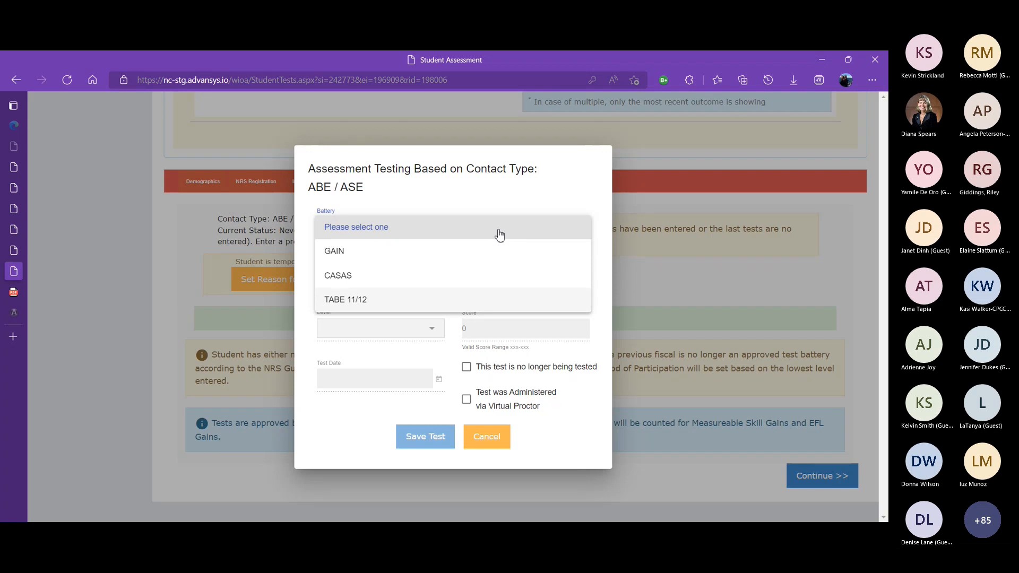
pyautogui.click(393, 303)
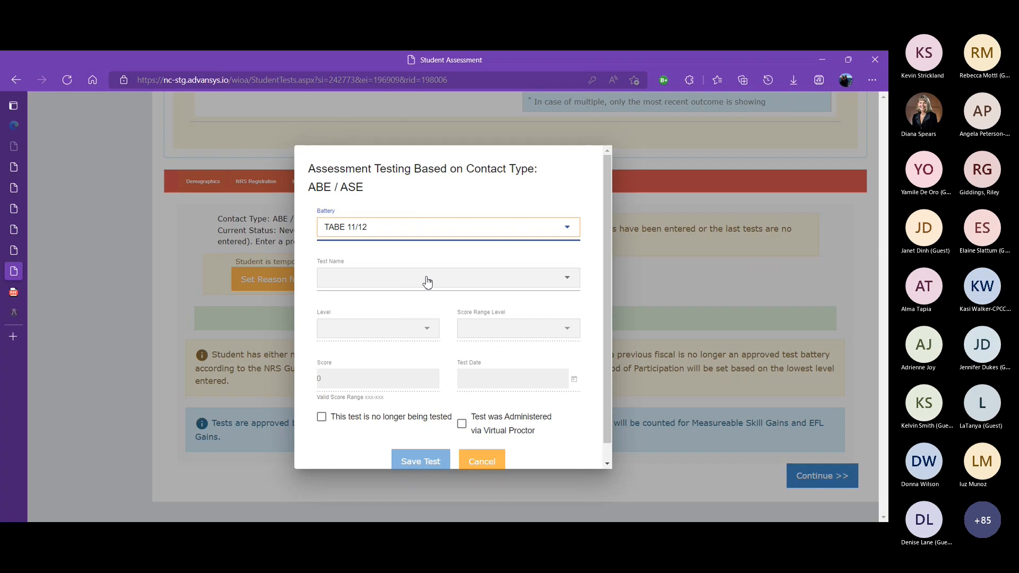
pyautogui.click(569, 286)
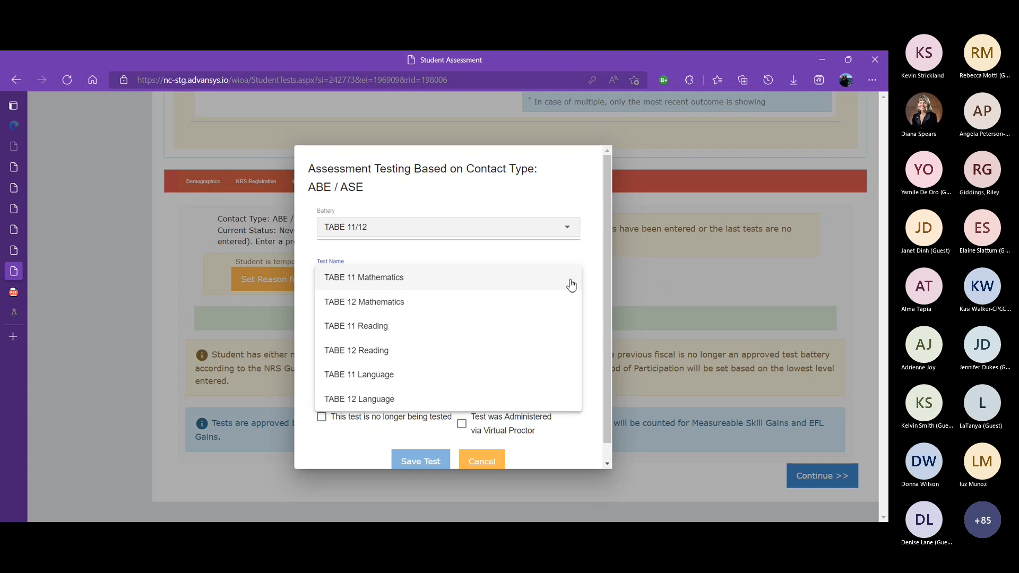
pyautogui.click(530, 252)
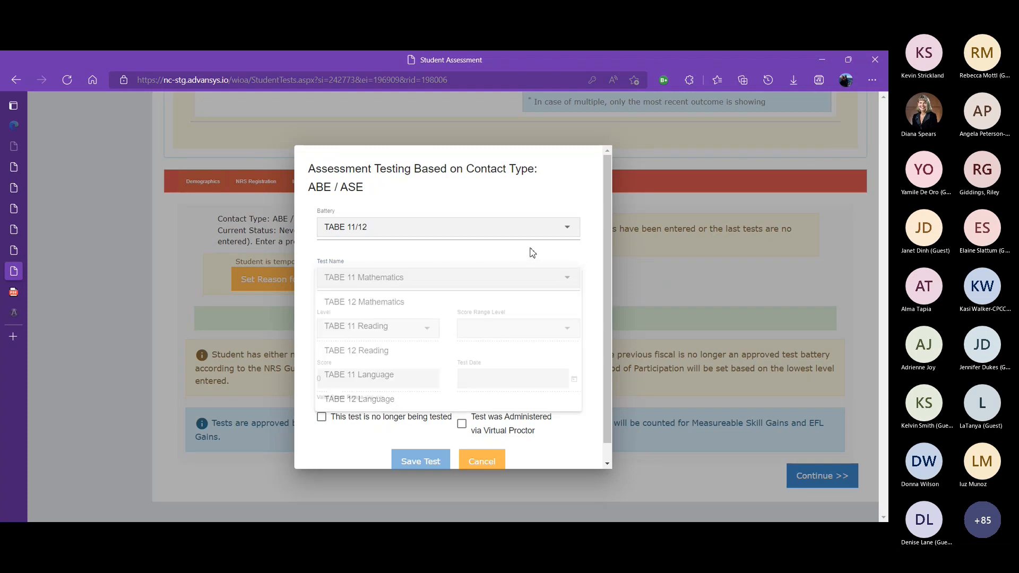
pyautogui.click(567, 234)
pyautogui.click(371, 184)
pyautogui.click(398, 277)
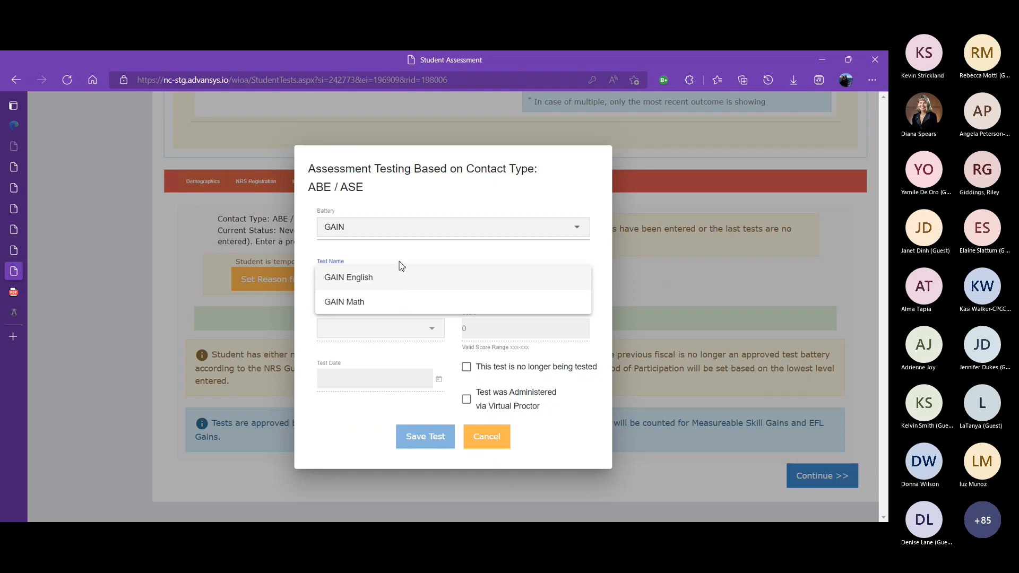
pyautogui.click(382, 232)
pyautogui.click(382, 234)
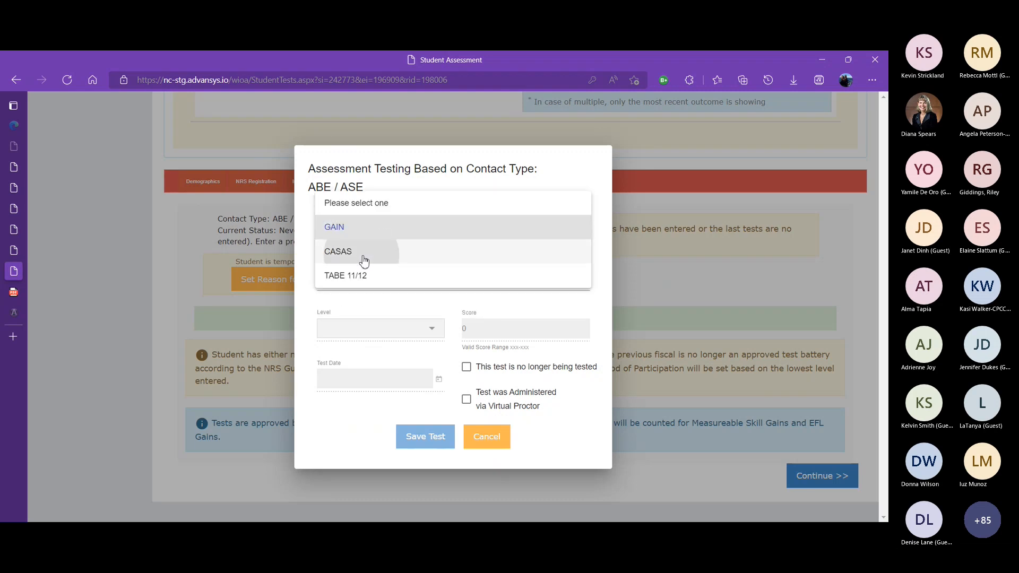
pyautogui.click(364, 255)
pyautogui.click(367, 279)
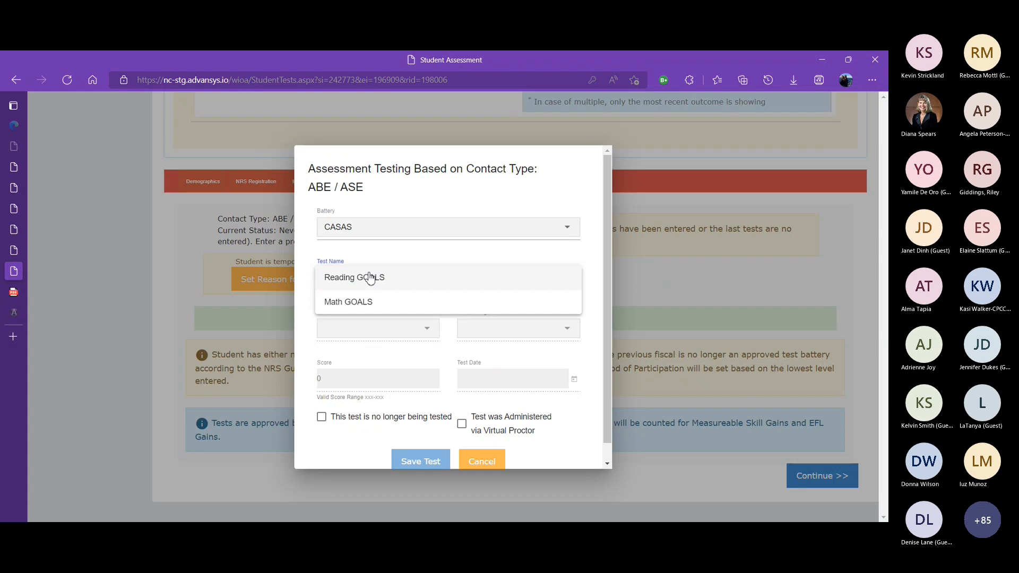
pyautogui.click(389, 240)
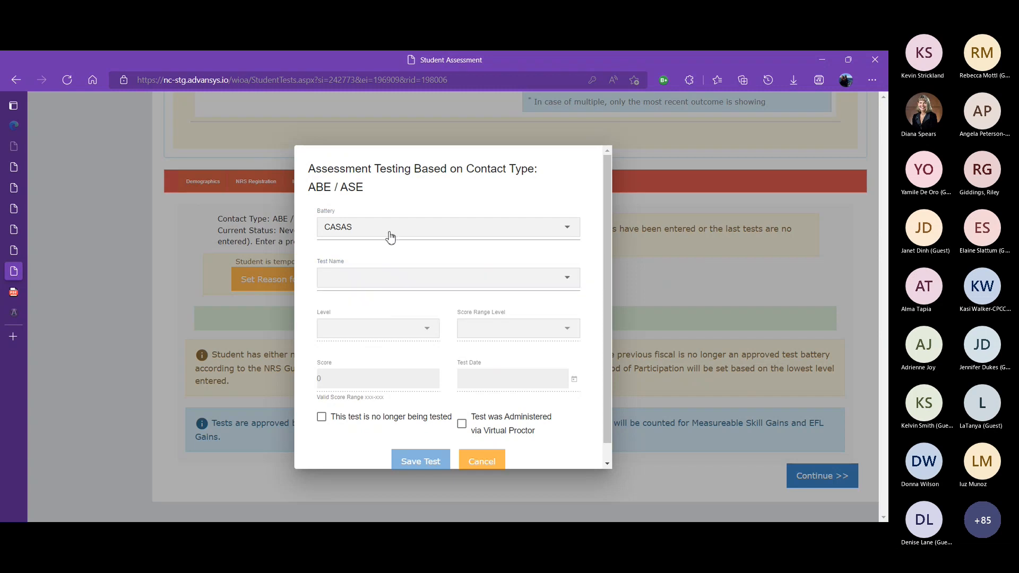
# Choose the TABE 11/12 battery, the TABE 11 Mathematics test and level E for the pre-test
pyautogui.click(383, 236)
pyautogui.click(380, 252)
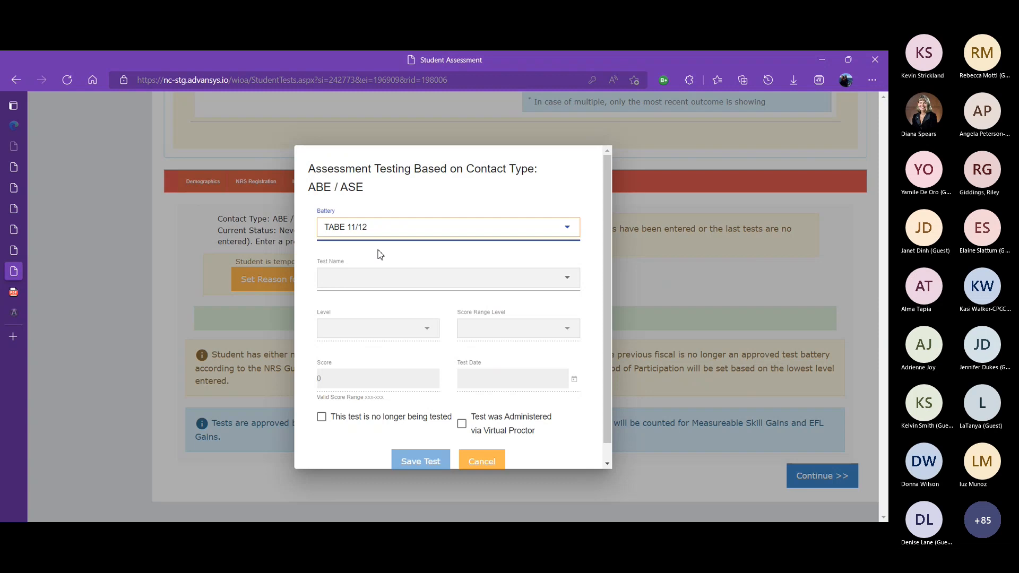
pyautogui.click(365, 279)
pyautogui.click(364, 282)
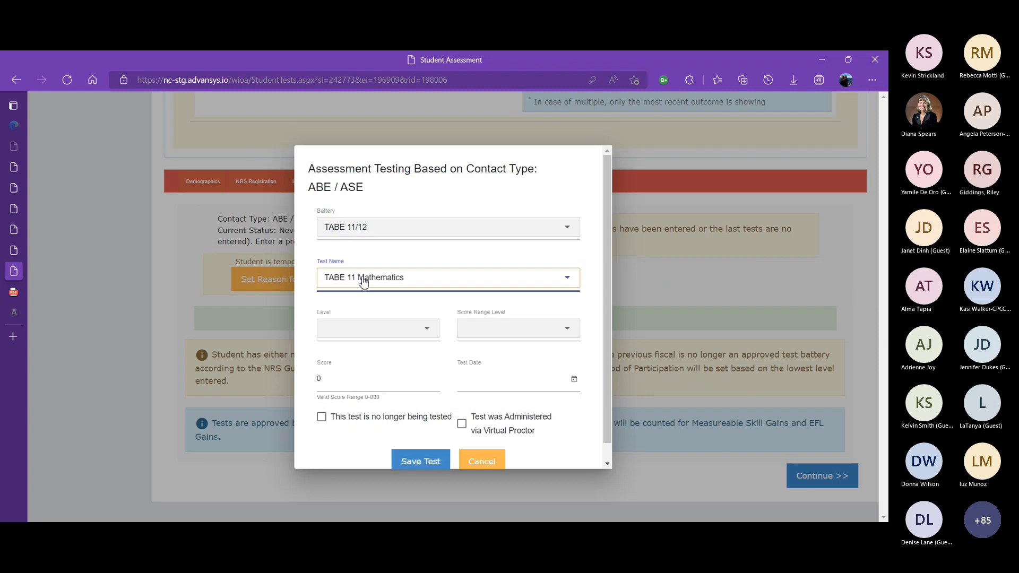
pyautogui.click(379, 338)
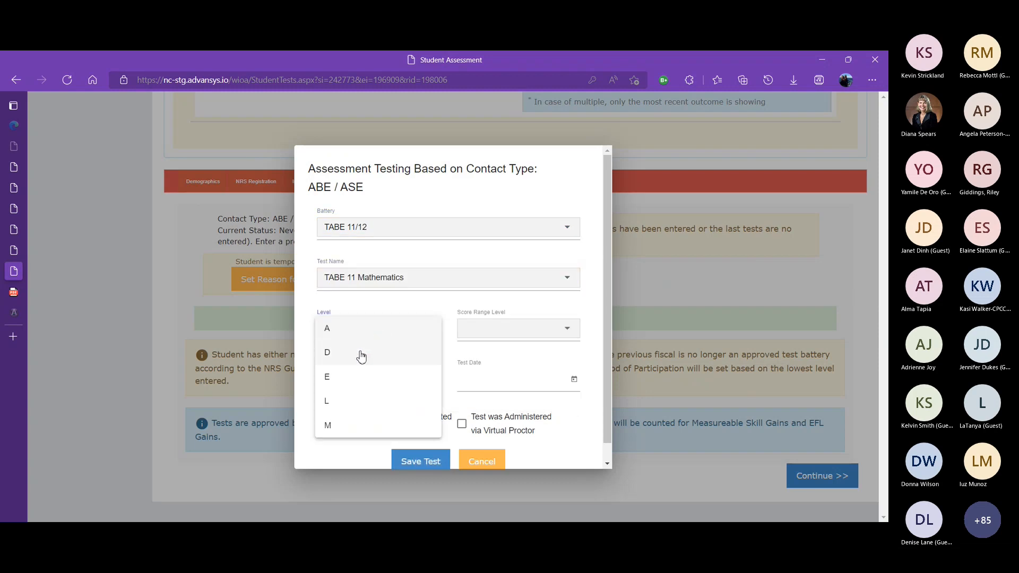
pyautogui.click(355, 377)
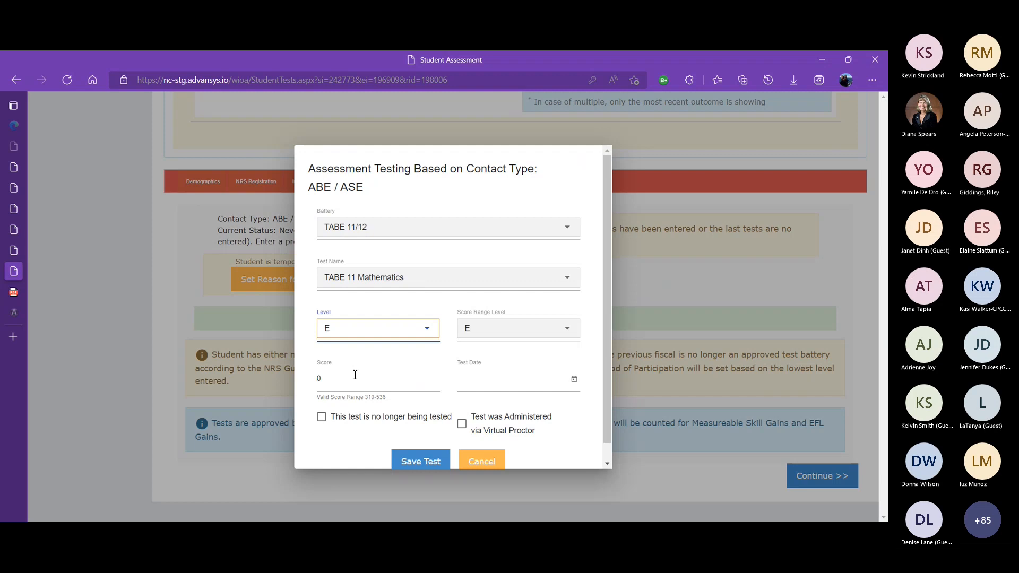
# Enter a pre-test score of 302
pyautogui.click(402, 381)
pyautogui.press('BackSpace')
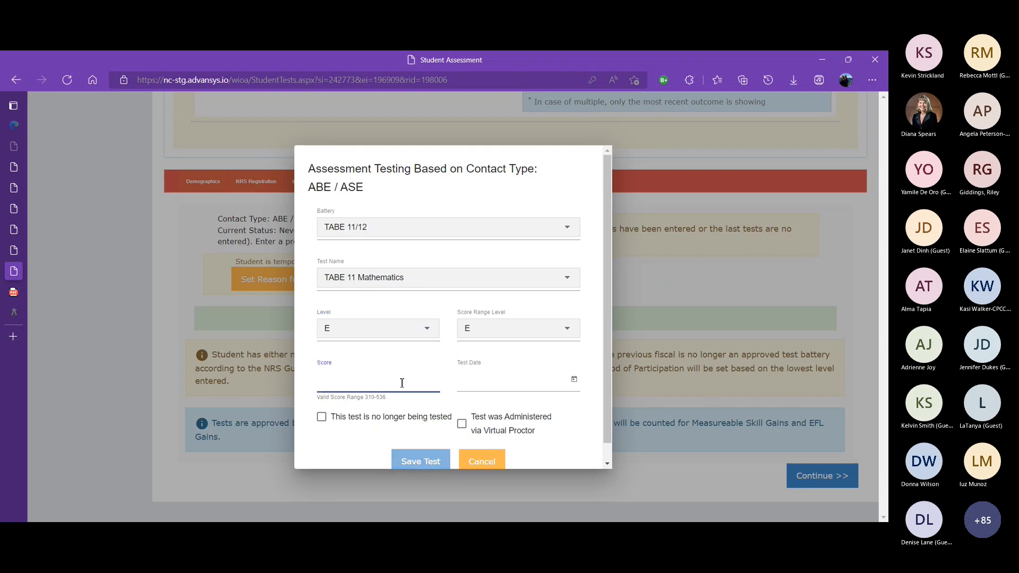
pyautogui.write('302')
pyautogui.press('Tab')
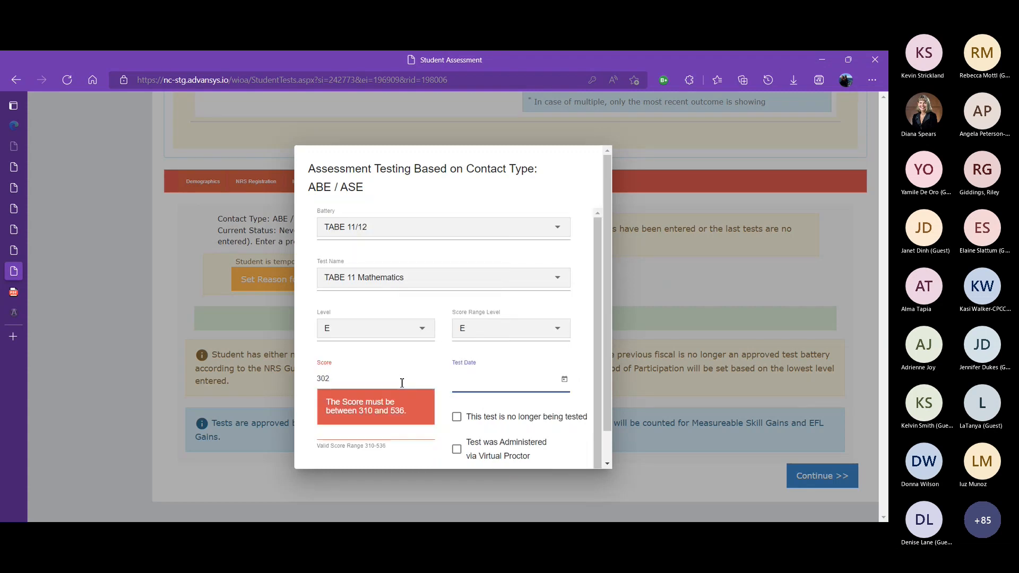
# Change the pre-test score to 345
pyautogui.doubleClick(362, 381)
pyautogui.write('3')
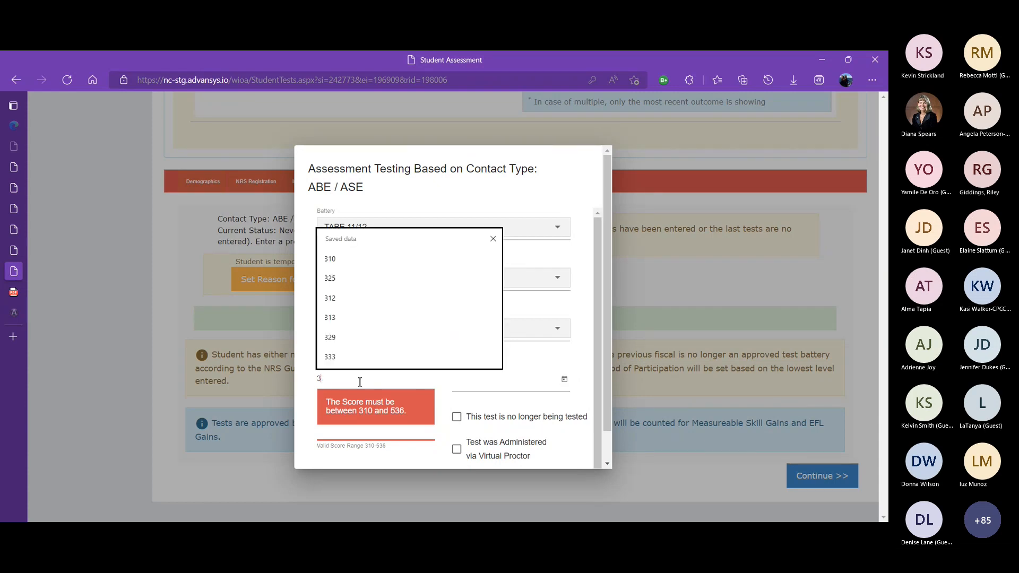
pyautogui.write('45')
# Enter a test date of 1/1/2022 and save the TABE 11 Mathematics pre-test
pyautogui.click(507, 384)
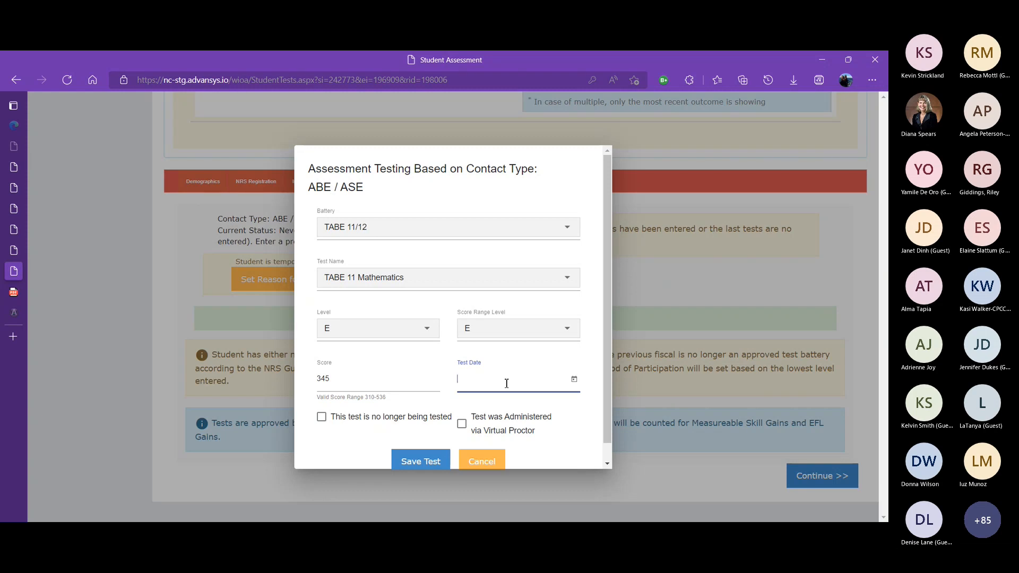
pyautogui.write('/1/2-2')
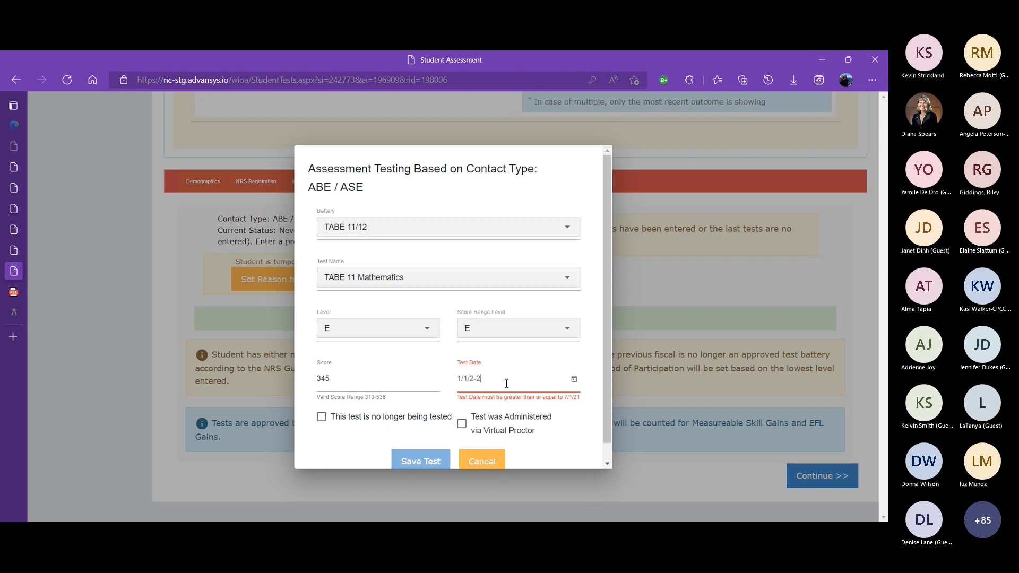
pyautogui.press('BackSpace')
pyautogui.press('BackSpace')
pyautogui.write('022')
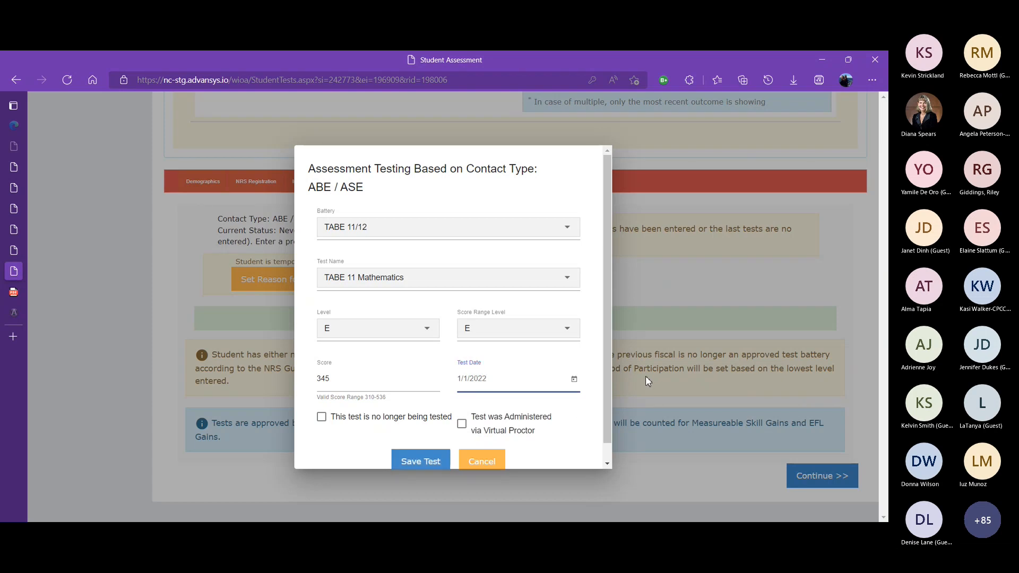
pyautogui.moveTo(606, 381); pyautogui.dragTo(614, 428)
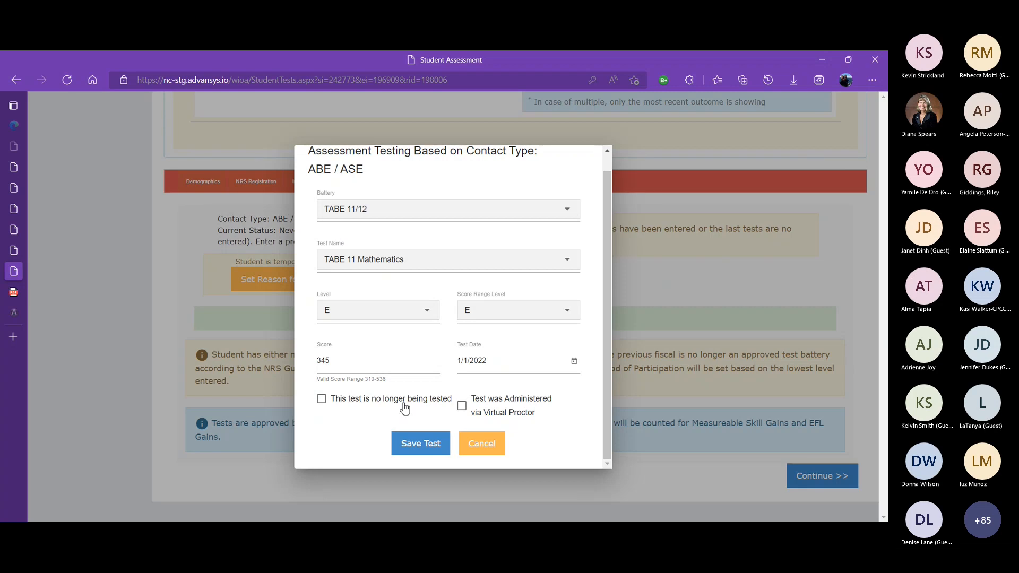
pyautogui.click(412, 442)
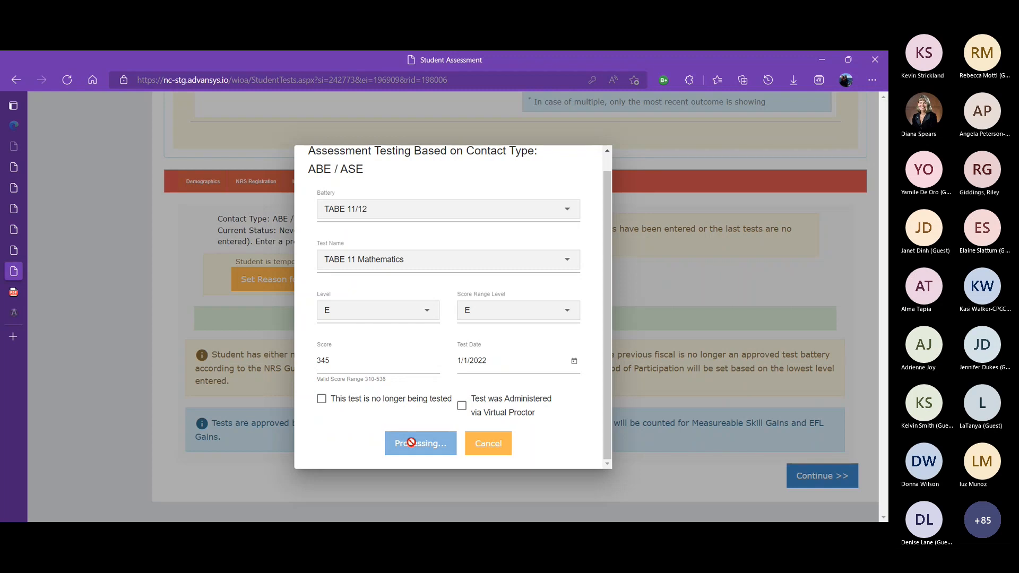
# Start another TABE 11/12 pre-test, choosing the TABE 11 Reading test at level D
pyautogui.click(507, 377)
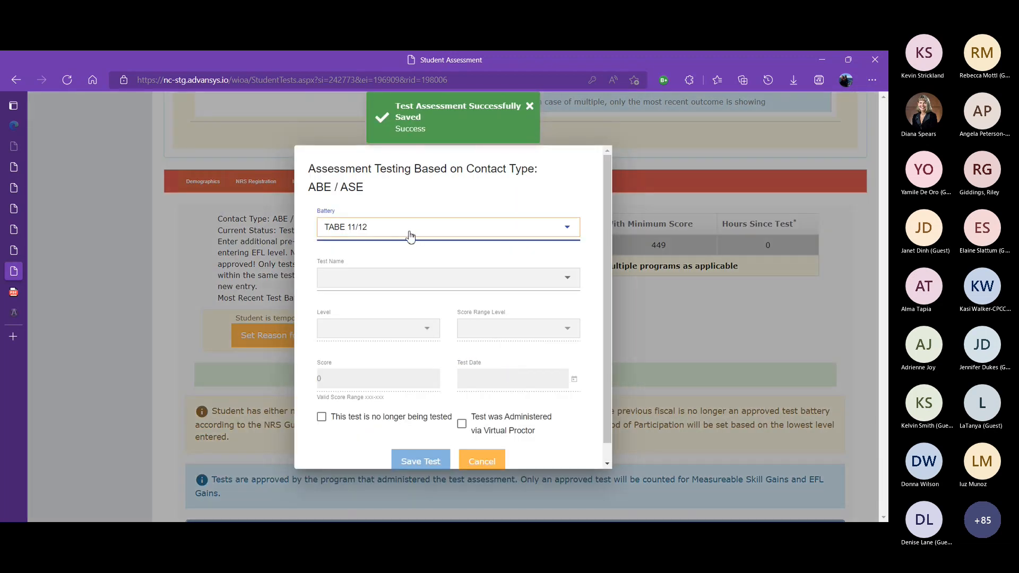
pyautogui.click(398, 283)
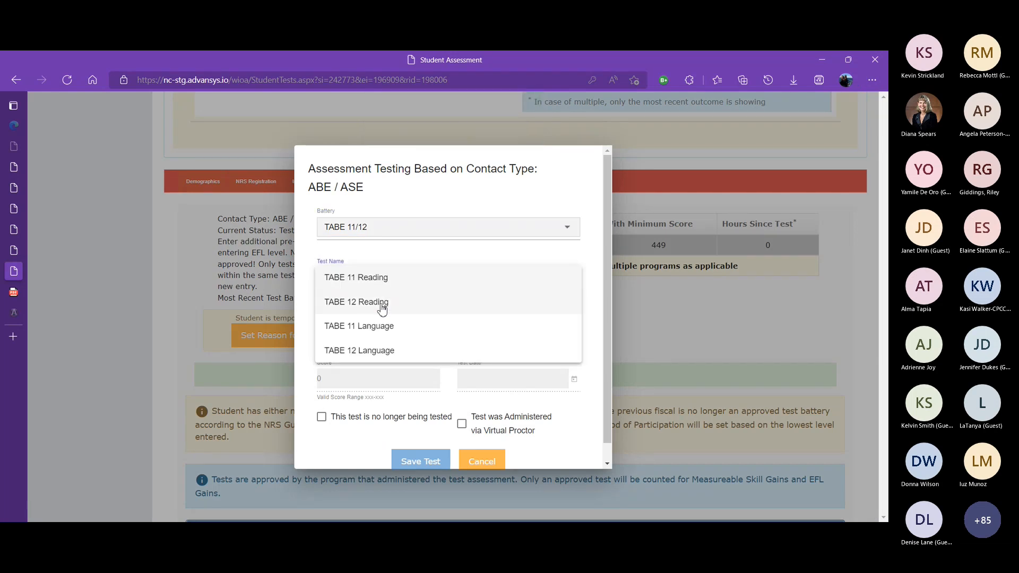
pyautogui.click(371, 282)
pyautogui.click(377, 328)
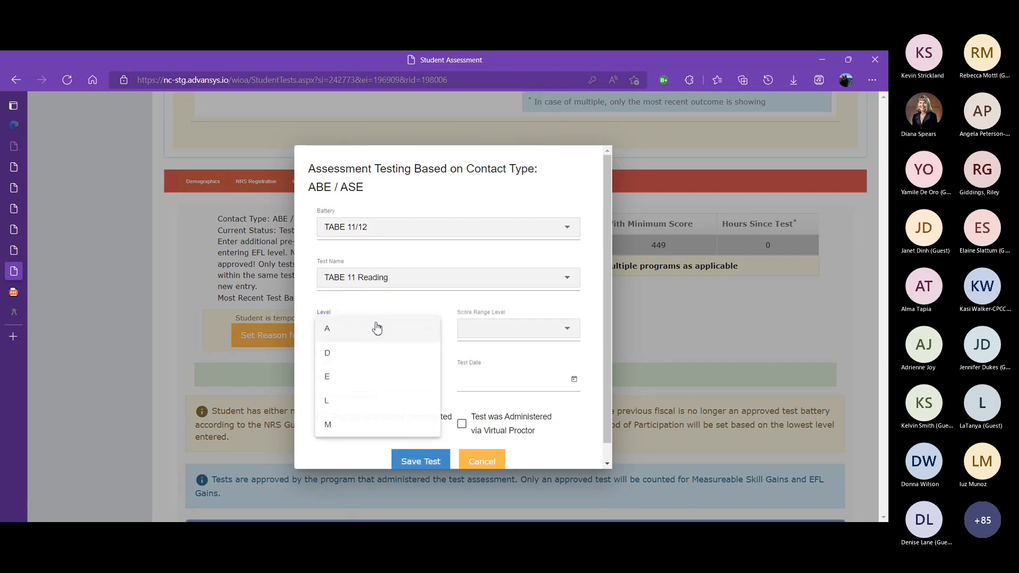
pyautogui.click(360, 353)
# Enter a score of 528 and a test date of 1/1/2022, then save the reading pre-test
pyautogui.click(405, 382)
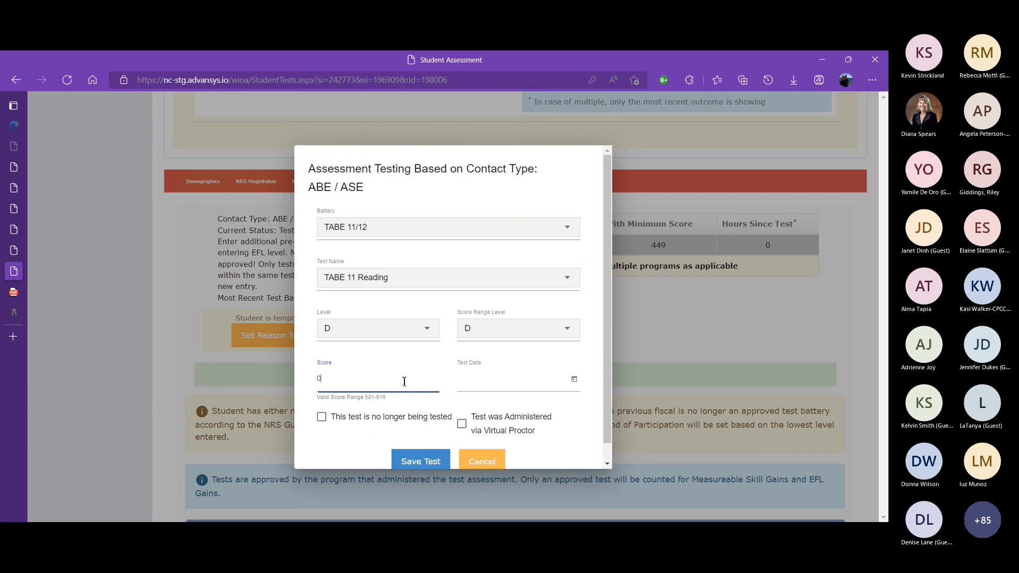
pyautogui.press('BackSpace')
pyautogui.write('528')
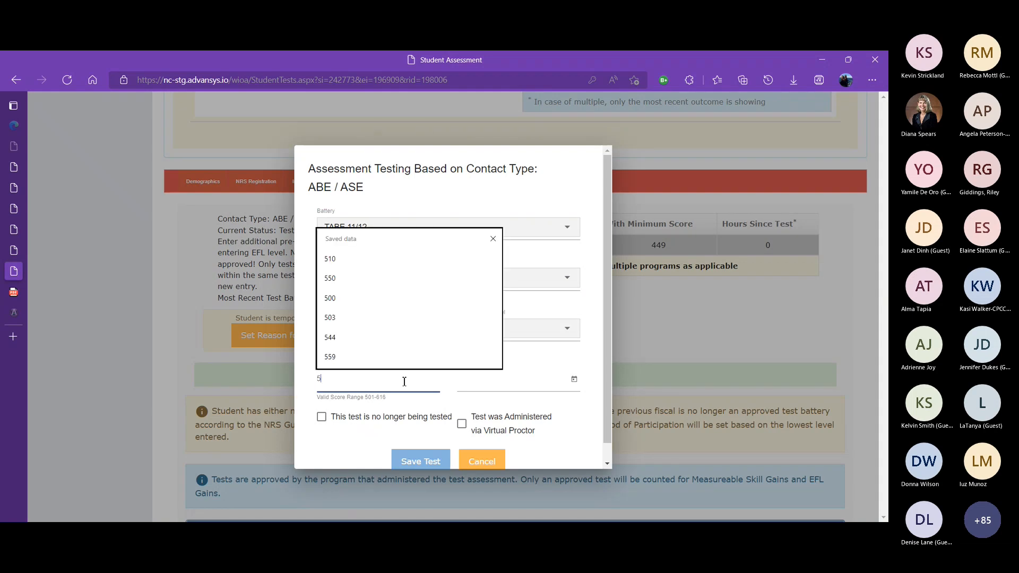
pyautogui.click(469, 382)
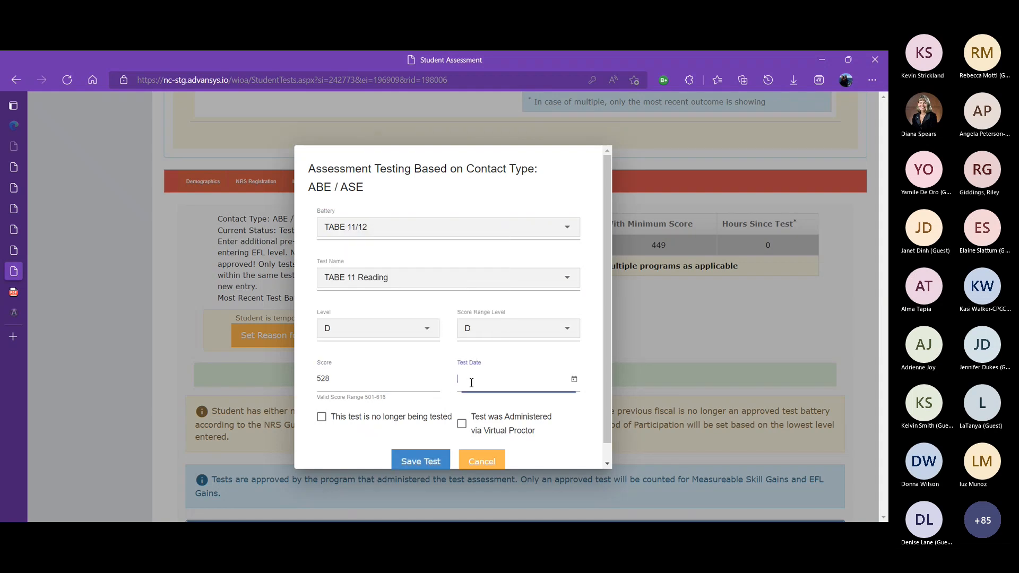
pyautogui.write('1/1/2022')
pyautogui.click(429, 460)
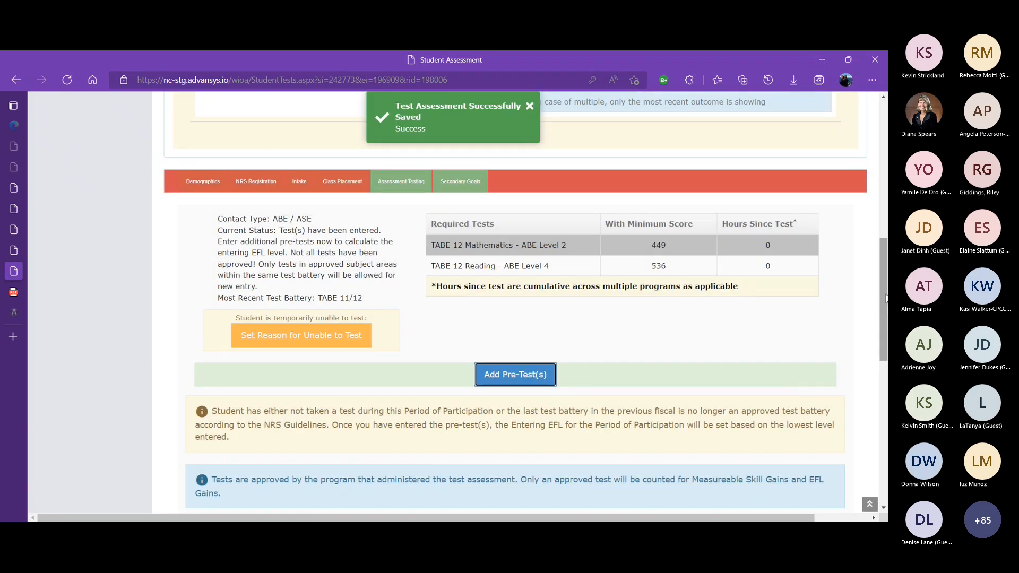
# Review the saved pre-tests in the Period of Participation list and continue to the student review
pyautogui.moveTo(888, 297)
pyautogui.mouseDown()
pyautogui.moveTo(887, 278)
pyautogui.moveTo(884, 311)
pyautogui.mouseUp()
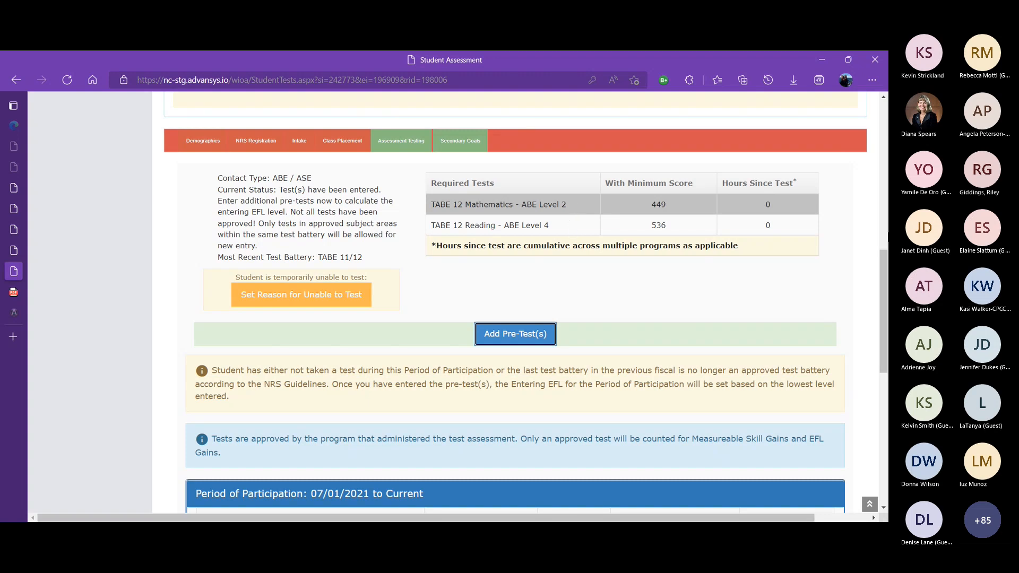
pyautogui.scroll(-4, 884, 249)
pyautogui.scroll(-2, 515, 302)
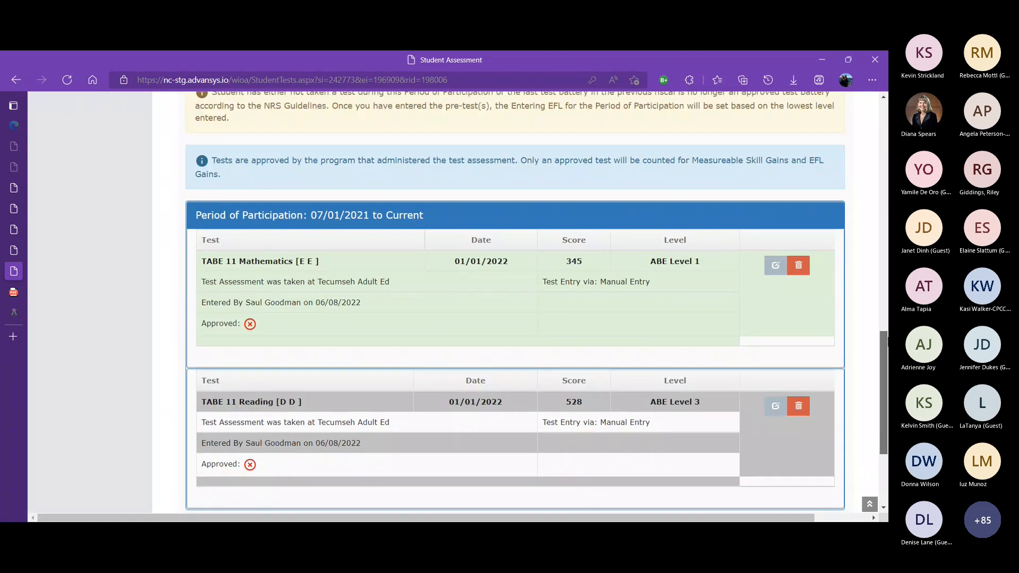
pyautogui.moveTo(888, 340)
pyautogui.mouseDown()
pyautogui.moveTo(887, 322)
pyautogui.moveTo(885, 347)
pyautogui.mouseUp()
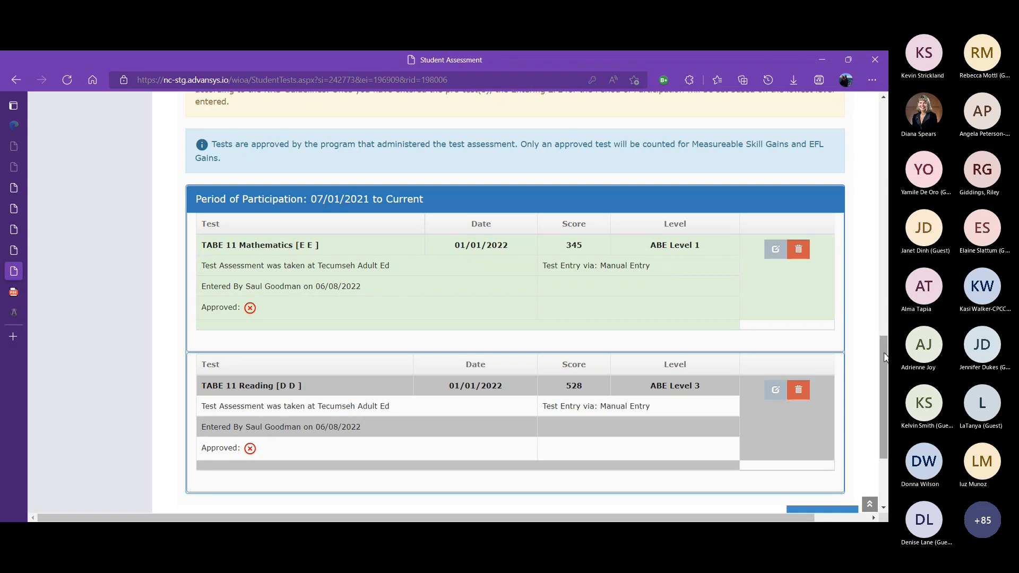
pyautogui.scroll(-3, 662, 385)
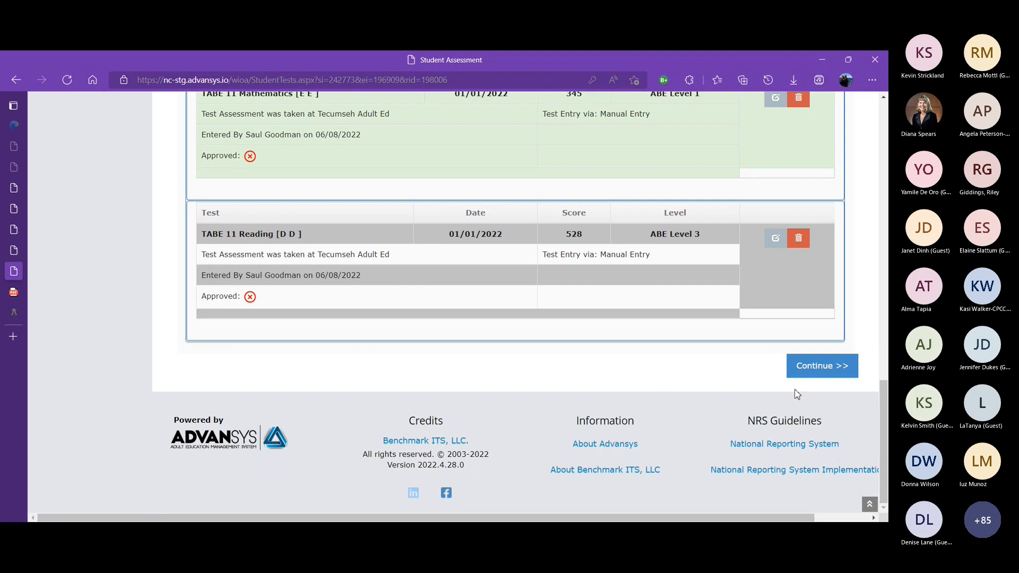
pyautogui.click(822, 382)
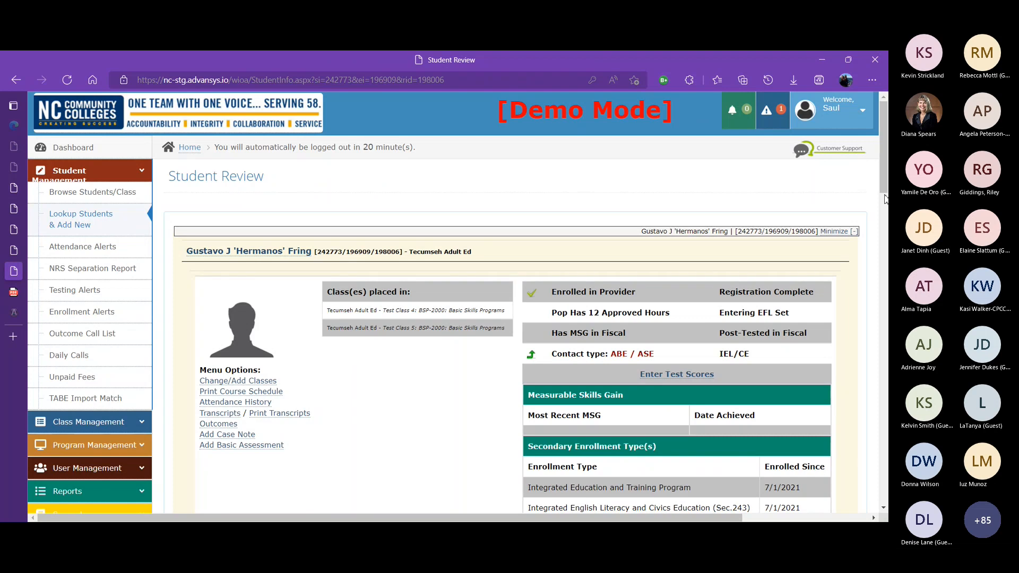
# Open Secondary Goals, set the primary reason to Improve basic skills, pick a secondary reason, and submit for approval
pyautogui.moveTo(885, 196); pyautogui.dragTo(882, 273)
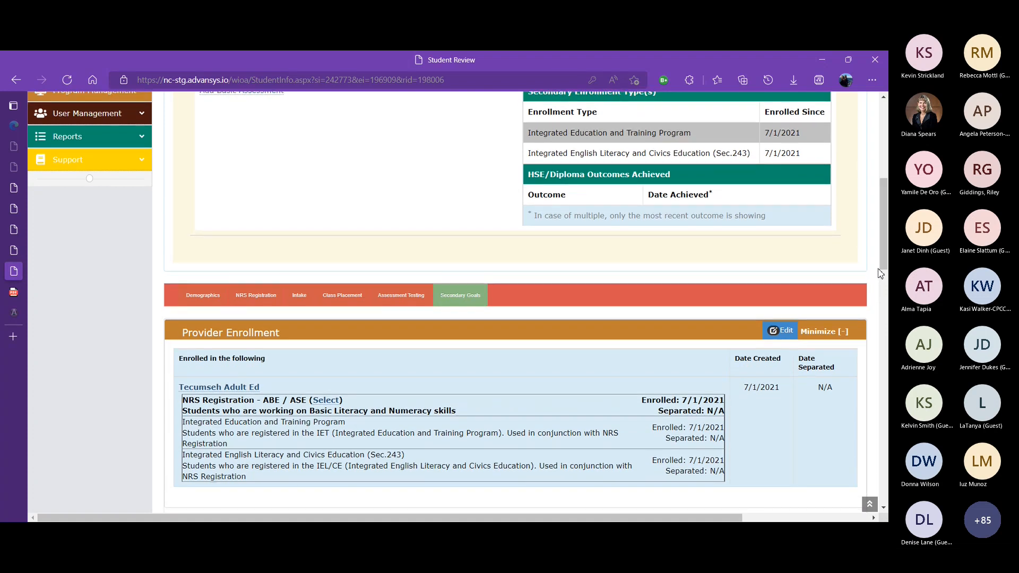
pyautogui.click(470, 302)
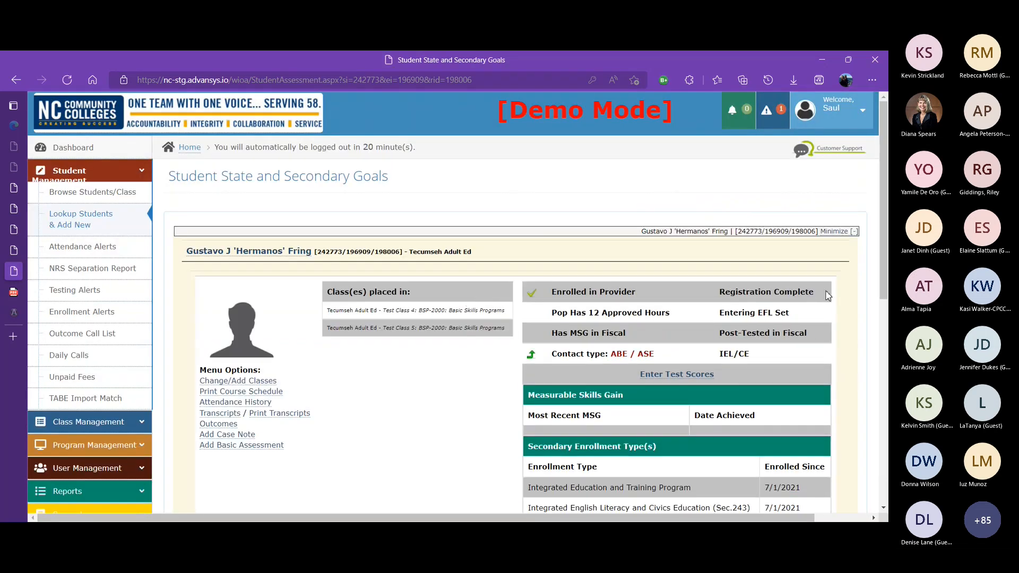
pyautogui.moveTo(886, 215); pyautogui.dragTo(888, 408)
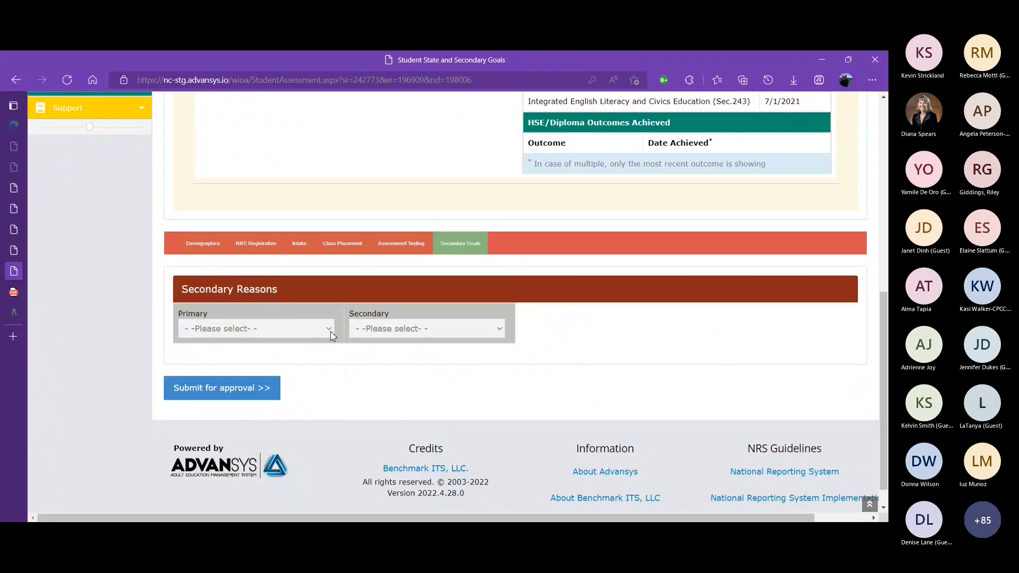
pyautogui.click(276, 367)
pyautogui.click(432, 330)
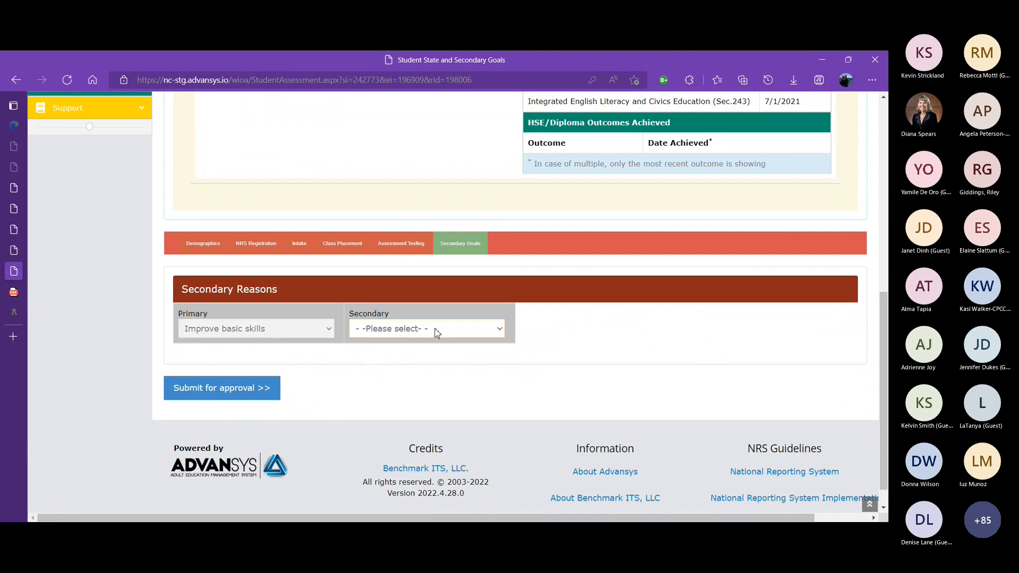
pyautogui.click(431, 422)
pyautogui.click(237, 397)
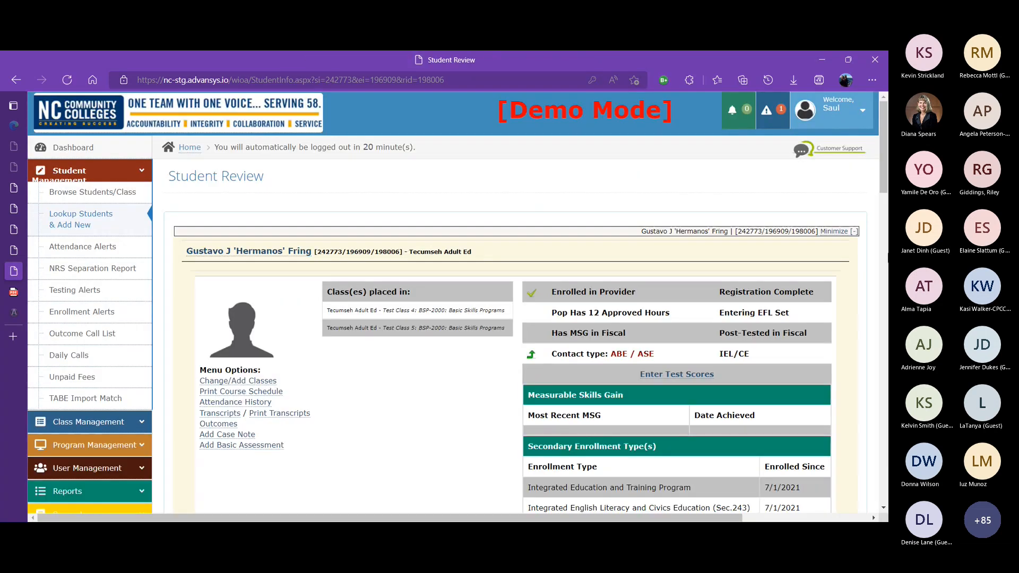
# Scroll through the student review page, examining provider enrollment, participation history and personal information
pyautogui.moveTo(884, 187); pyautogui.dragTo(885, 219)
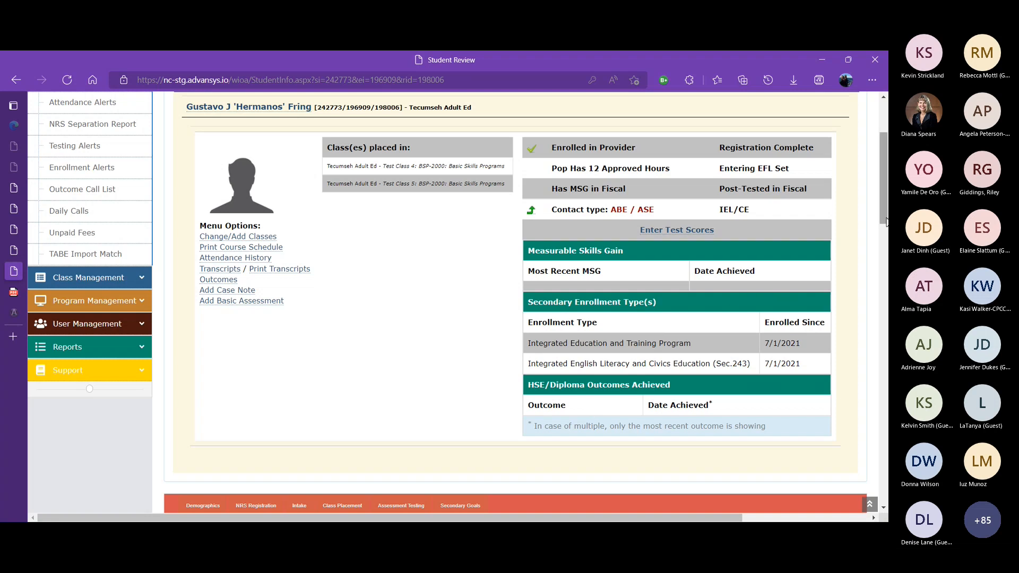
pyautogui.scroll(-3, 884, 233)
pyautogui.scroll(-3, 458, 303)
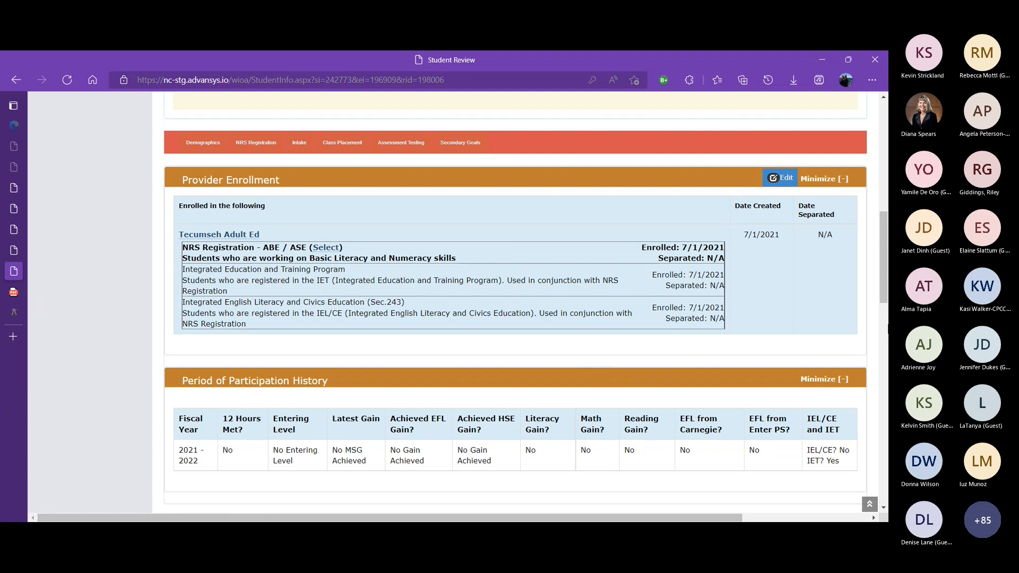
pyautogui.scroll(-3, 599, 336)
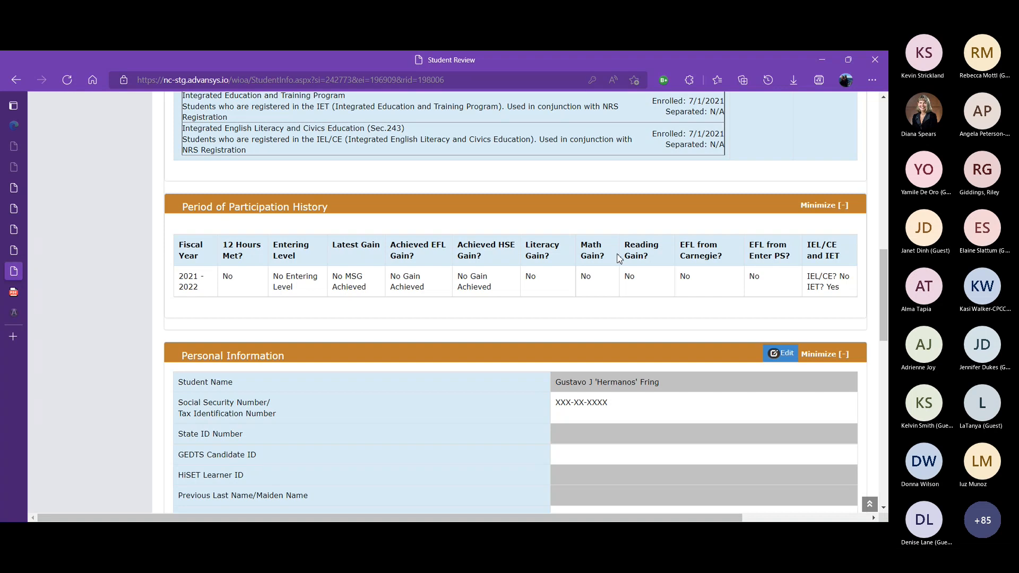
pyautogui.moveTo(885, 257); pyautogui.dragTo(886, 288)
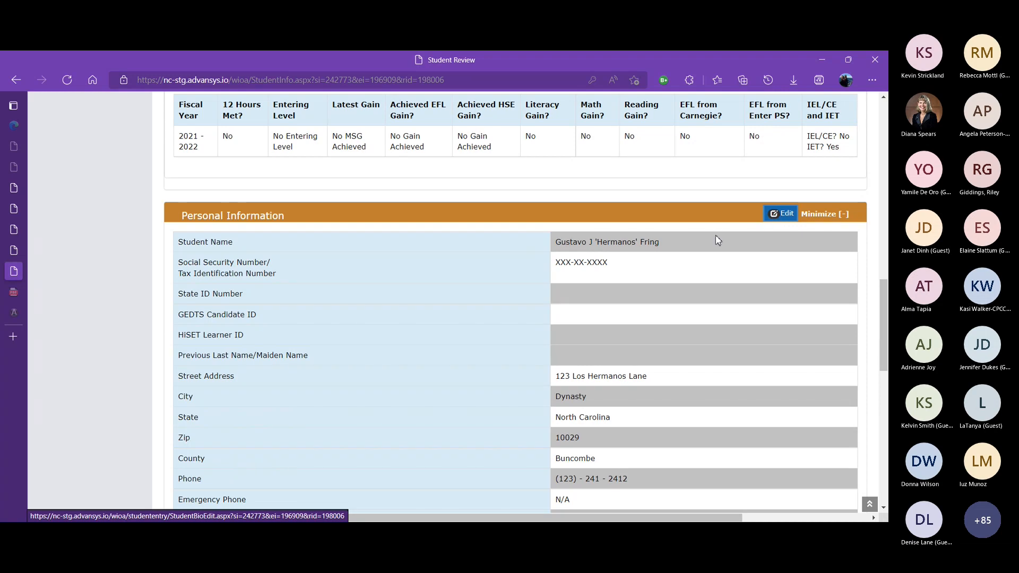
pyautogui.moveTo(606, 265); pyautogui.dragTo(555, 265)
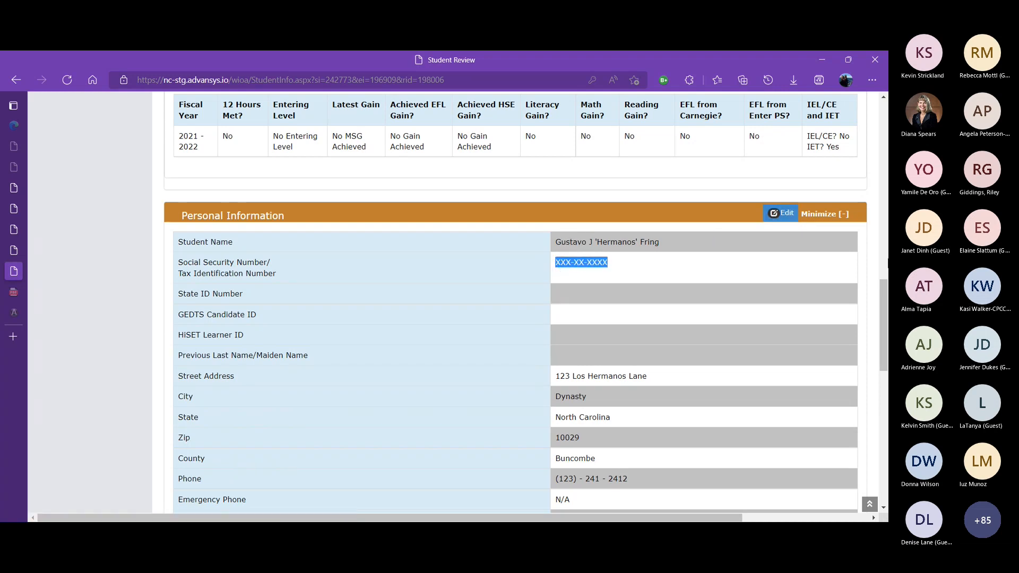
pyautogui.moveTo(885, 286); pyautogui.dragTo(876, 311)
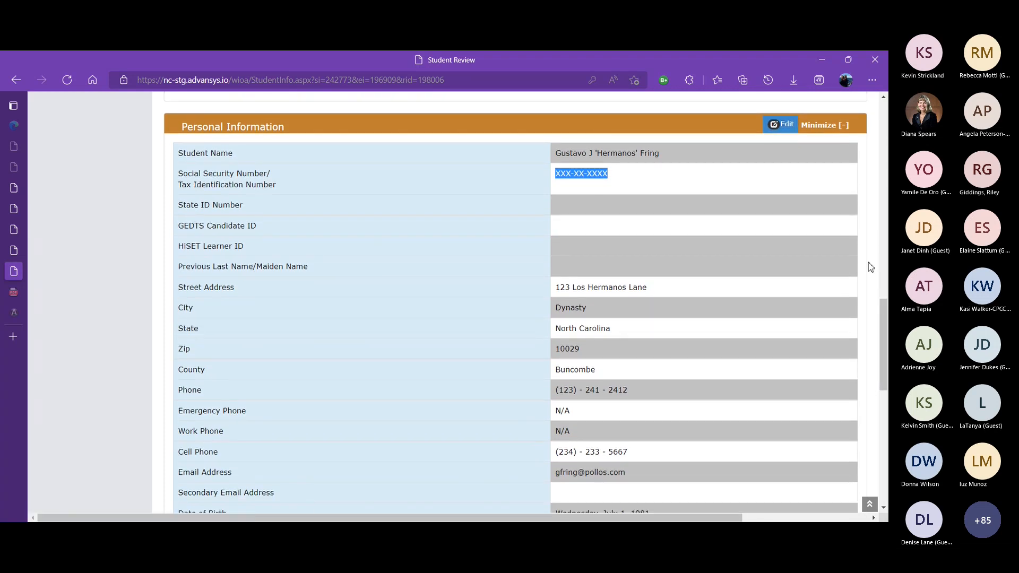
pyautogui.moveTo(884, 304); pyautogui.dragTo(885, 394)
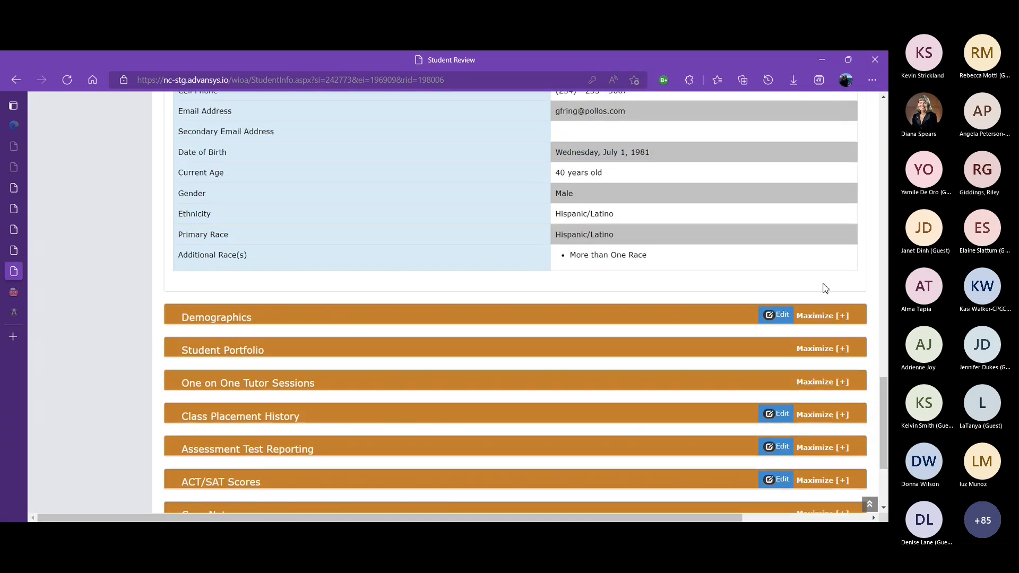
# Expand and collapse the Demographics and Student Portfolio sections of the student review to inspect them
pyautogui.click(821, 319)
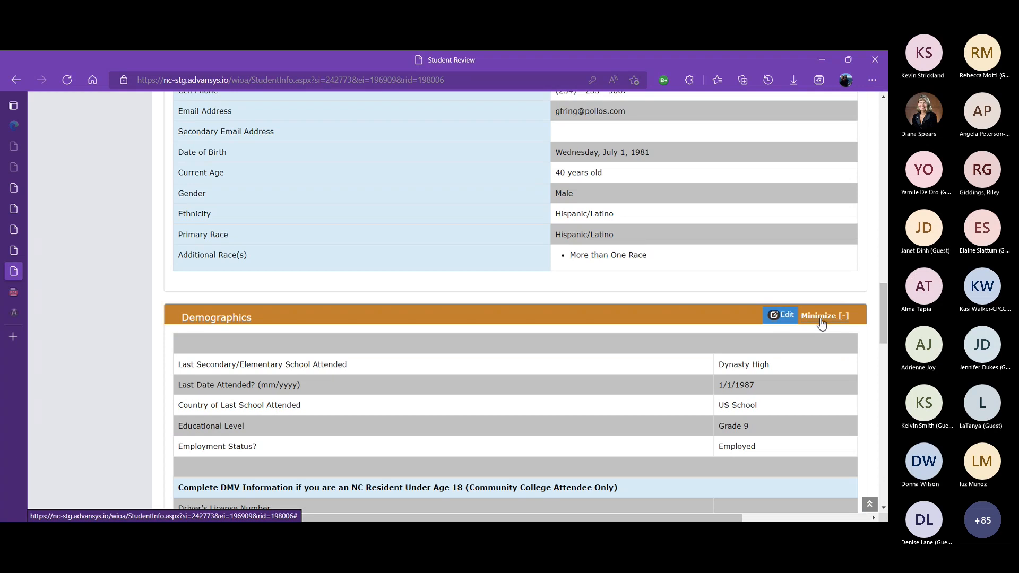
pyautogui.click(822, 319)
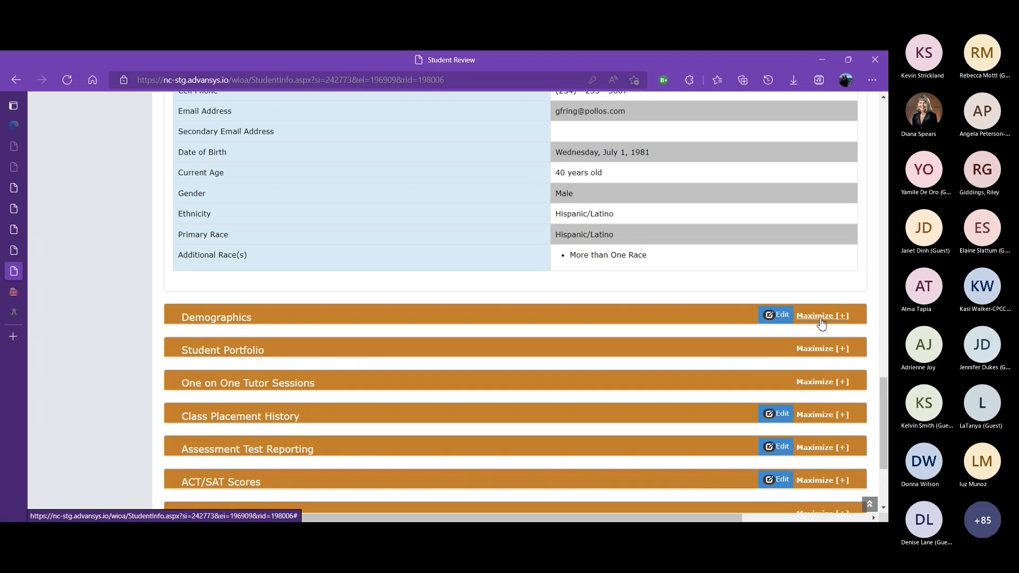
pyautogui.click(821, 352)
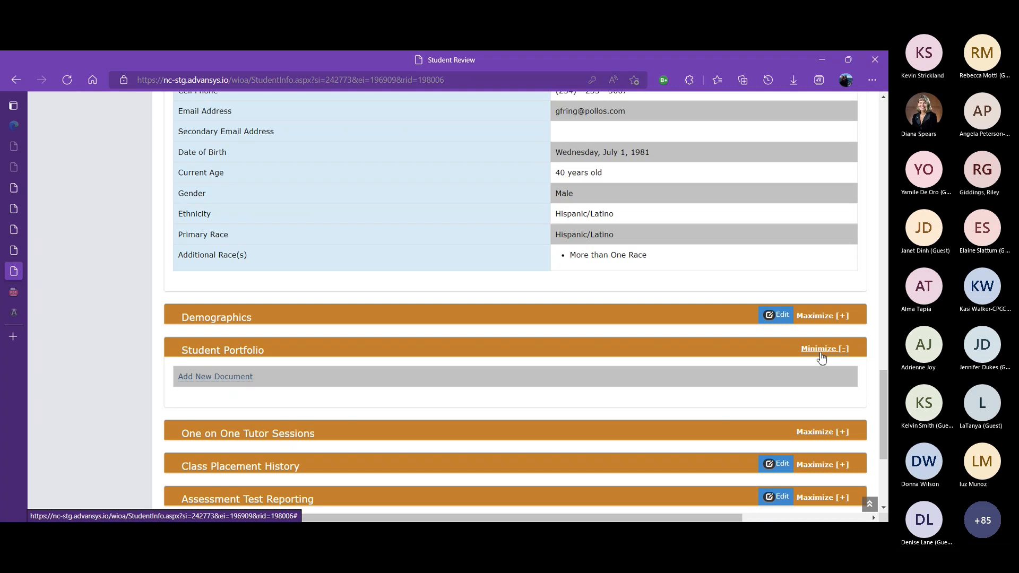
pyautogui.moveTo(885, 383); pyautogui.dragTo(887, 401)
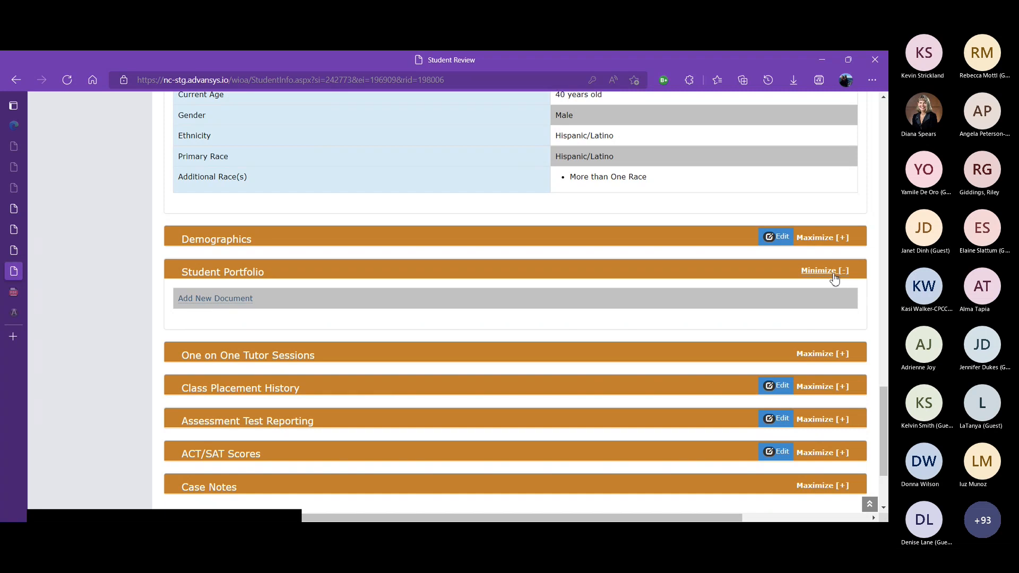
pyautogui.click(825, 271)
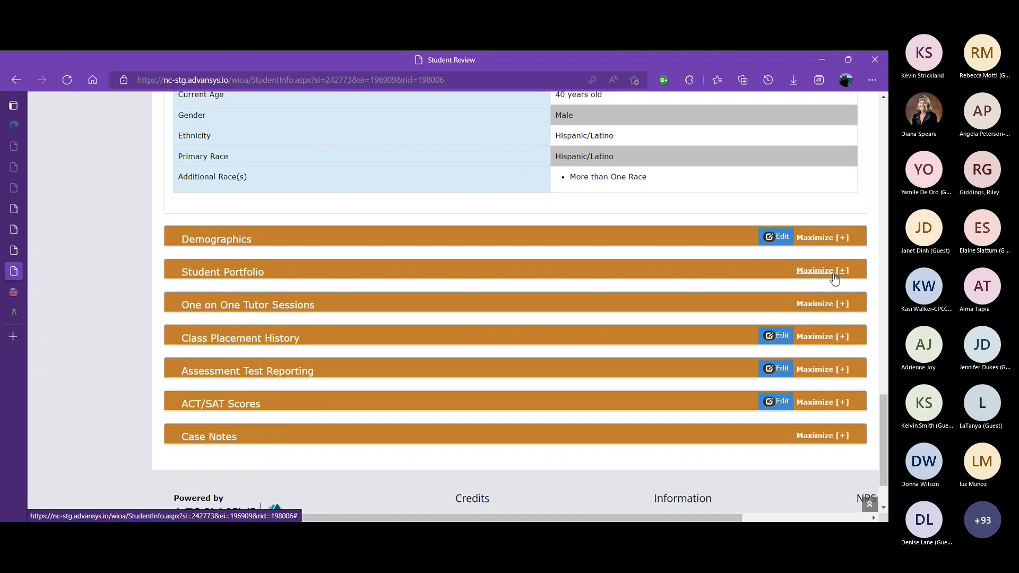
# Expand and collapse the Class Placement History section of the student review to inspect the placed classes
pyautogui.click(831, 340)
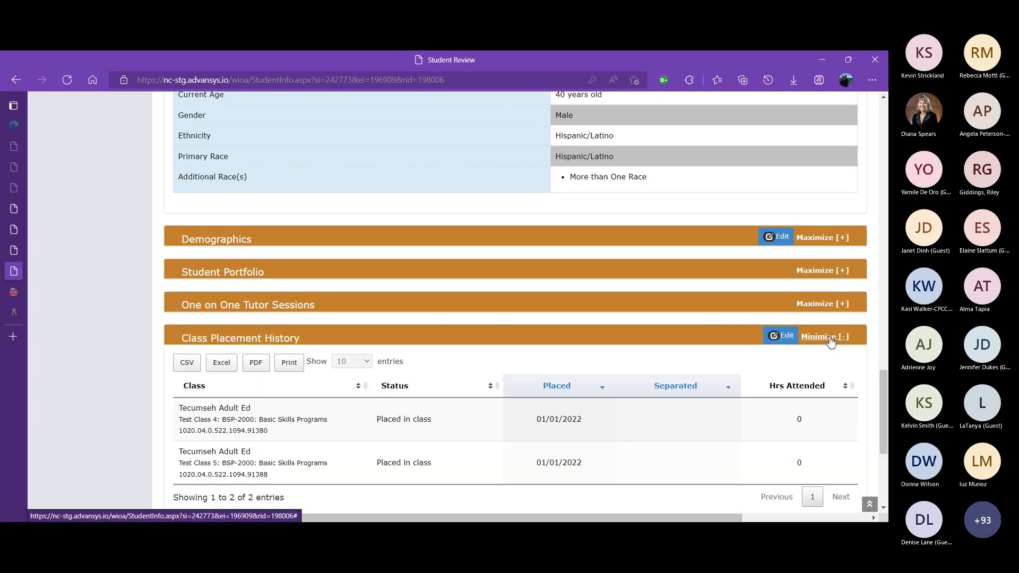
pyautogui.moveTo(885, 381); pyautogui.dragTo(886, 398)
pyautogui.scroll(-1, 886, 387)
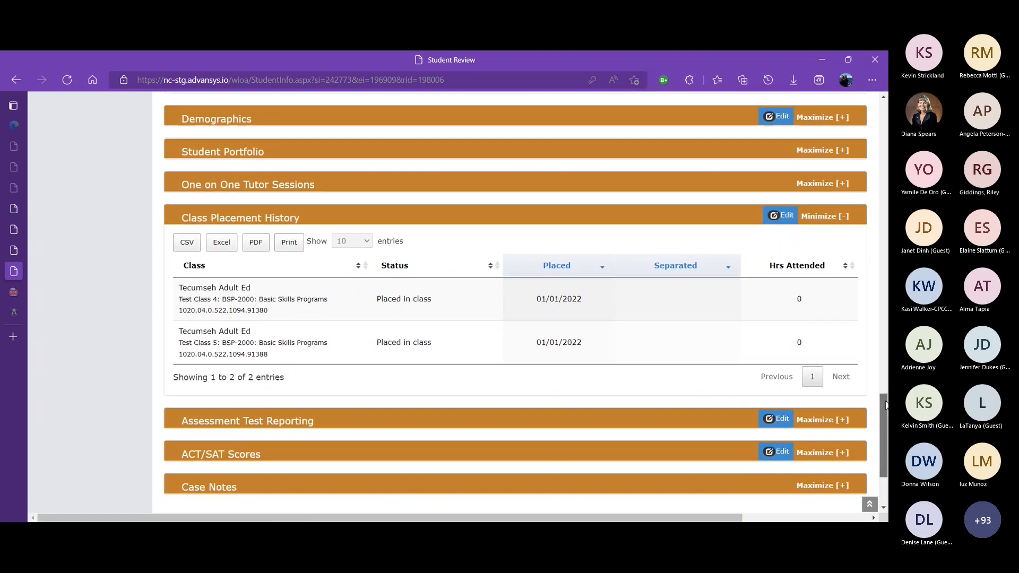
pyautogui.click(822, 222)
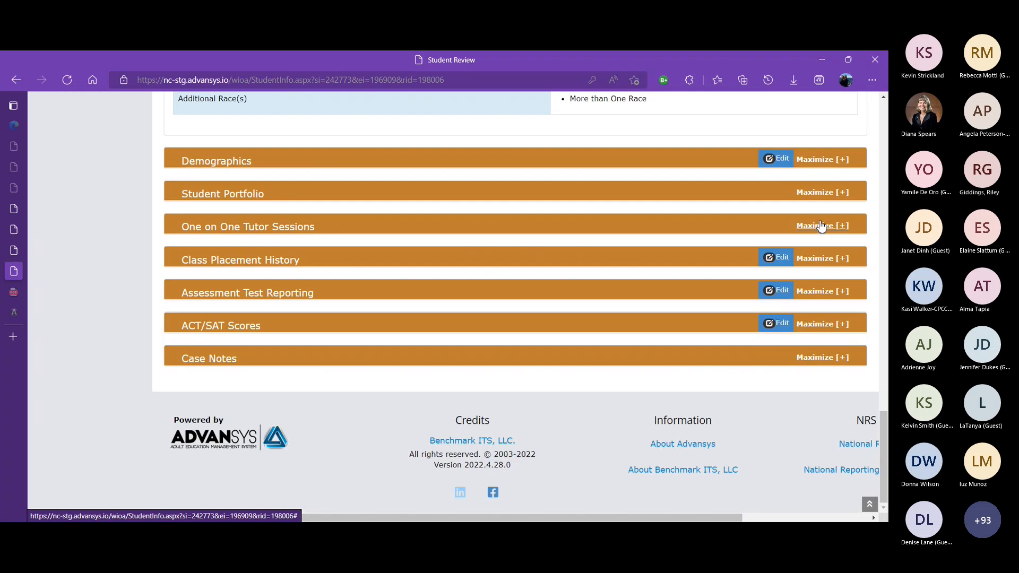
# Expand and collapse Assessment Test Reporting, then expand Case Notes to inspect them
pyautogui.click(825, 295)
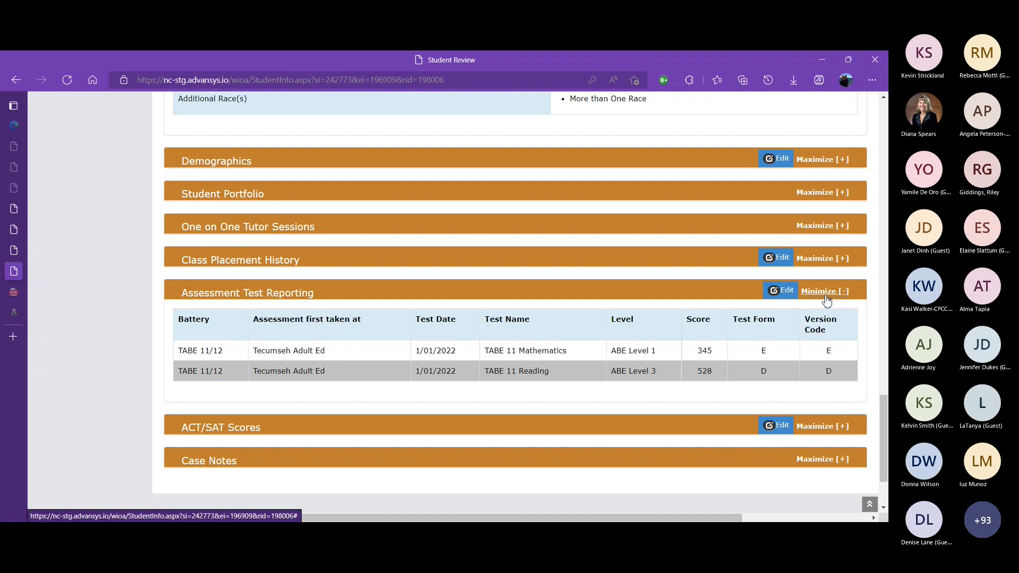
pyautogui.click(826, 292)
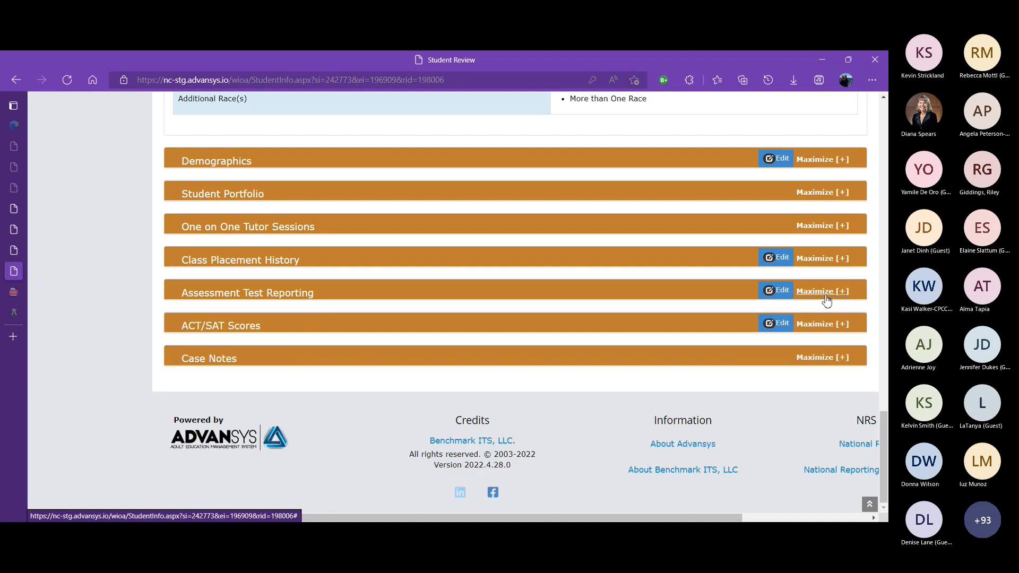
pyautogui.click(825, 359)
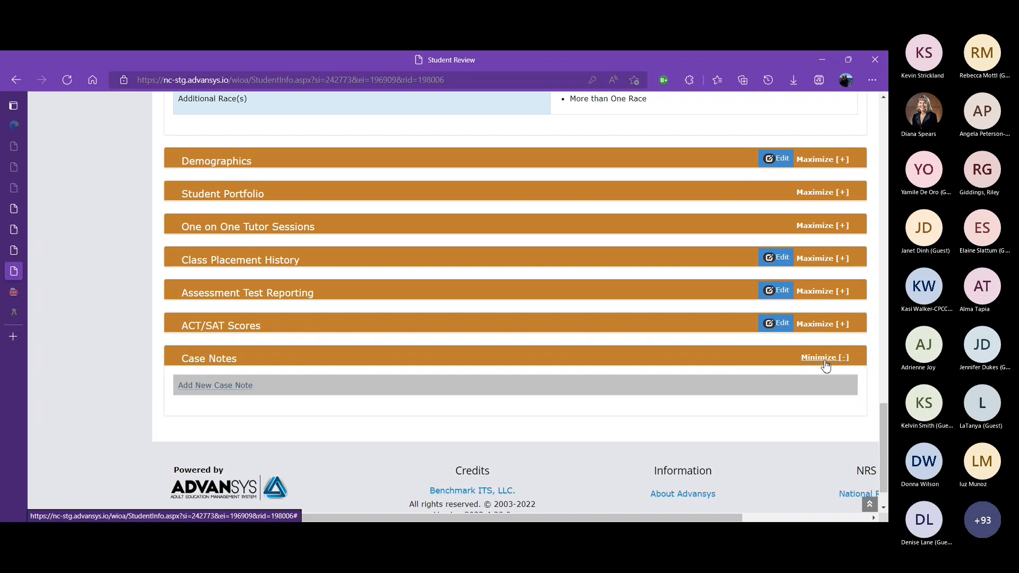
pyautogui.moveTo(886, 429); pyautogui.dragTo(871, 106)
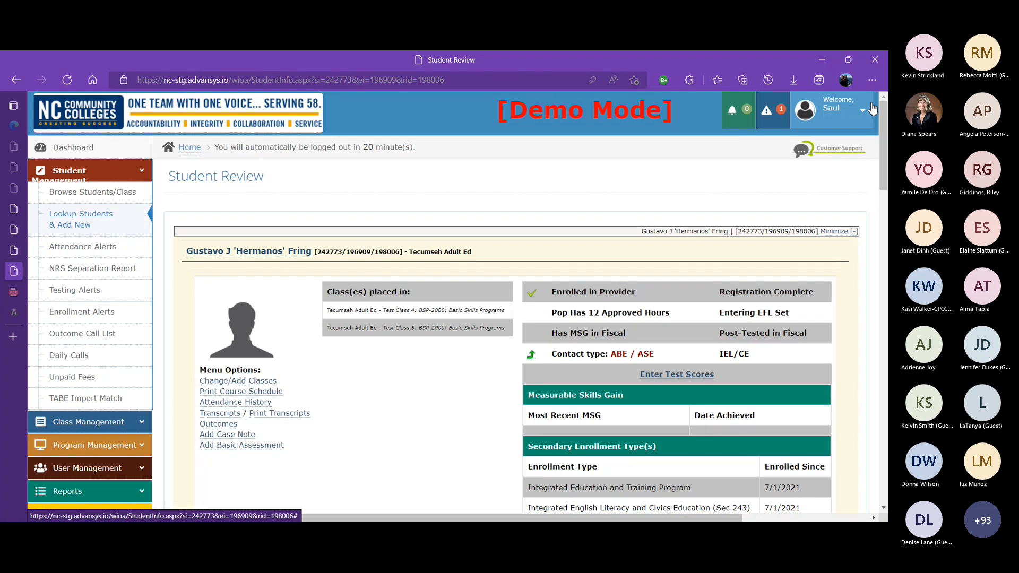
# Open Pending Approvals and approve the student's pending NRS registration
pyautogui.click(143, 172)
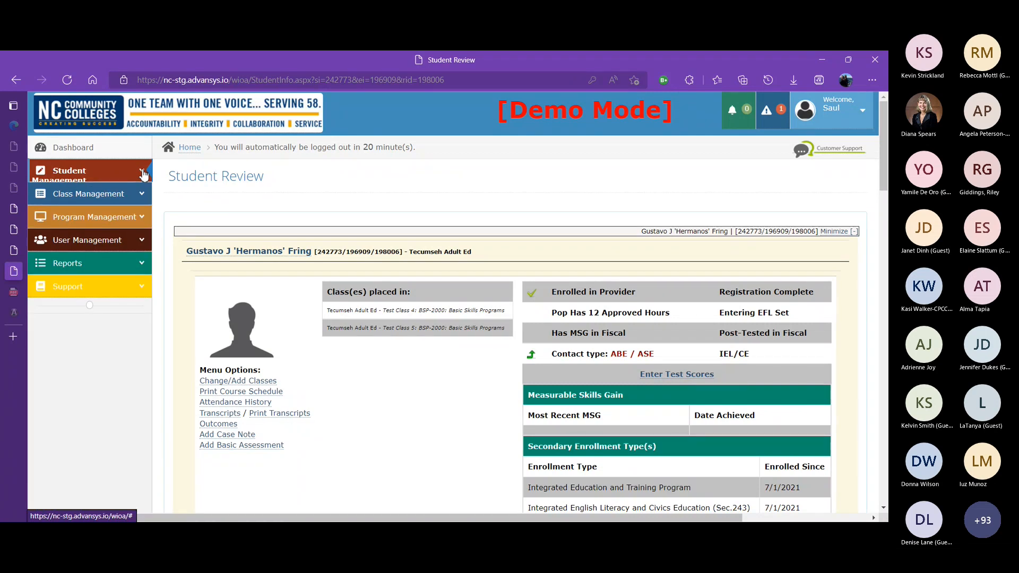
pyautogui.click(143, 218)
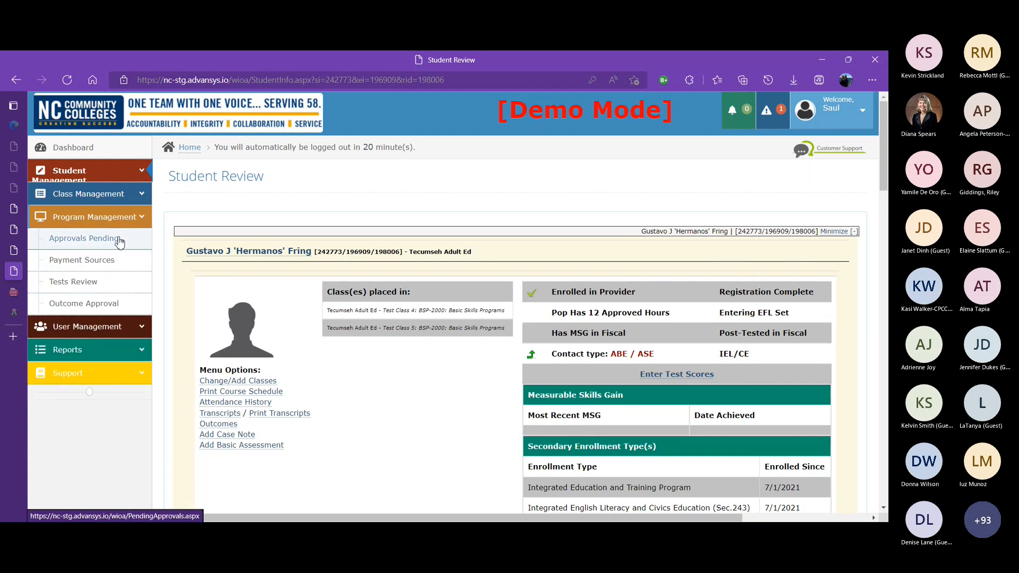
pyautogui.click(118, 239)
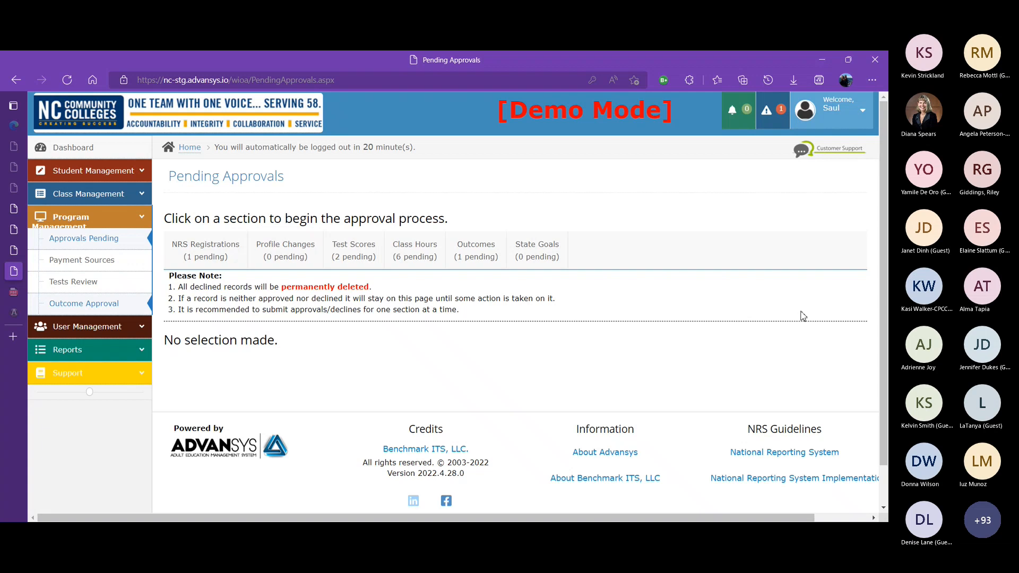
pyautogui.click(866, 412)
pyautogui.click(197, 261)
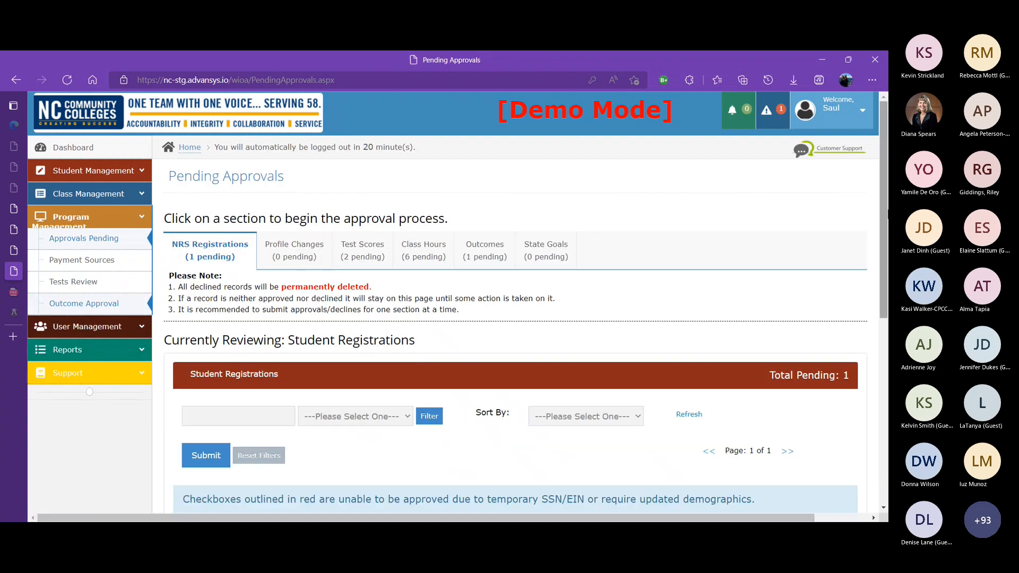
pyautogui.moveTo(887, 213); pyautogui.dragTo(887, 297)
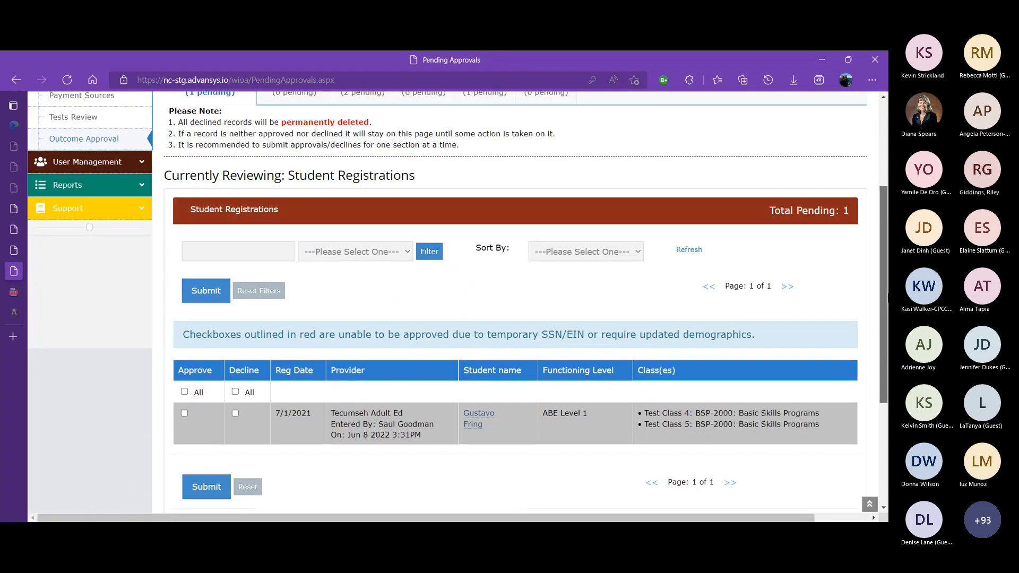
pyautogui.scroll(-1, 860, 300)
pyautogui.hscroll(2, 839, 306)
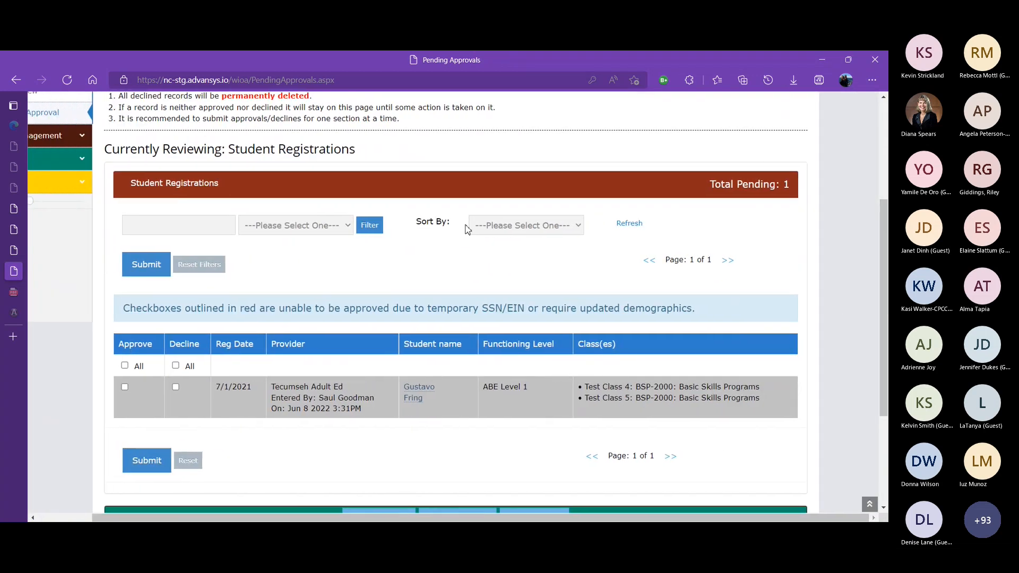
pyautogui.click(125, 365)
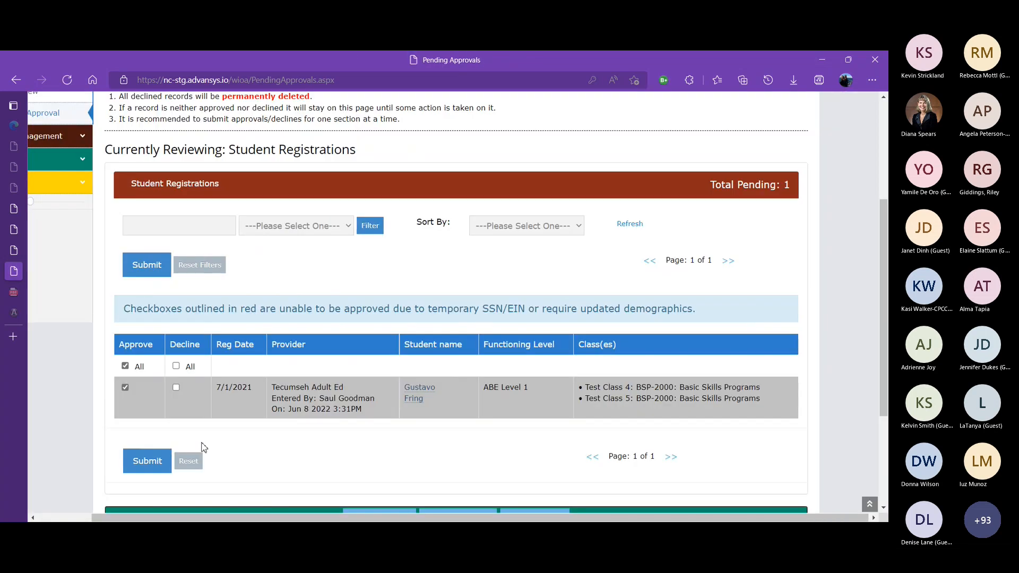
pyautogui.click(147, 460)
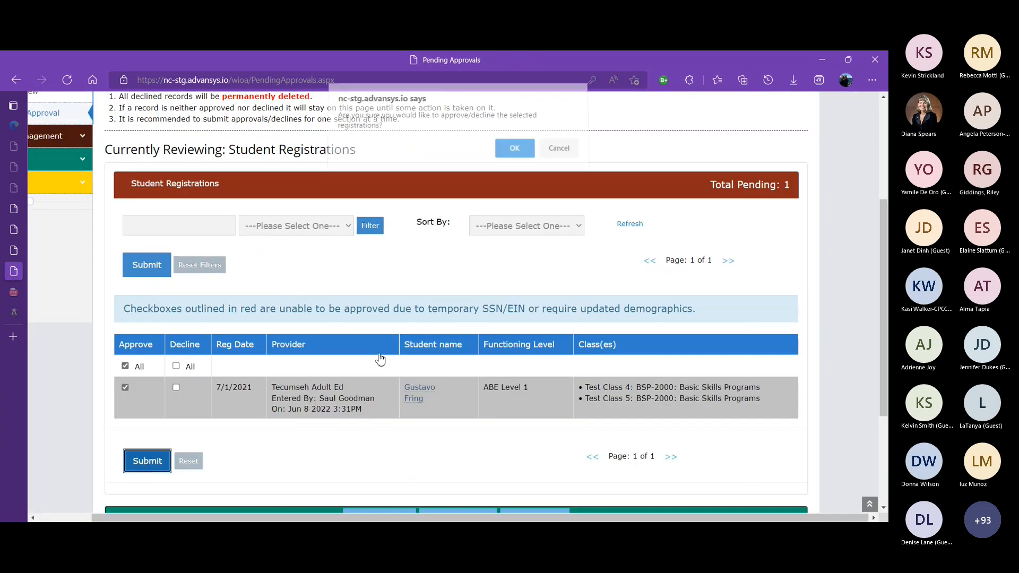
pyautogui.click(511, 157)
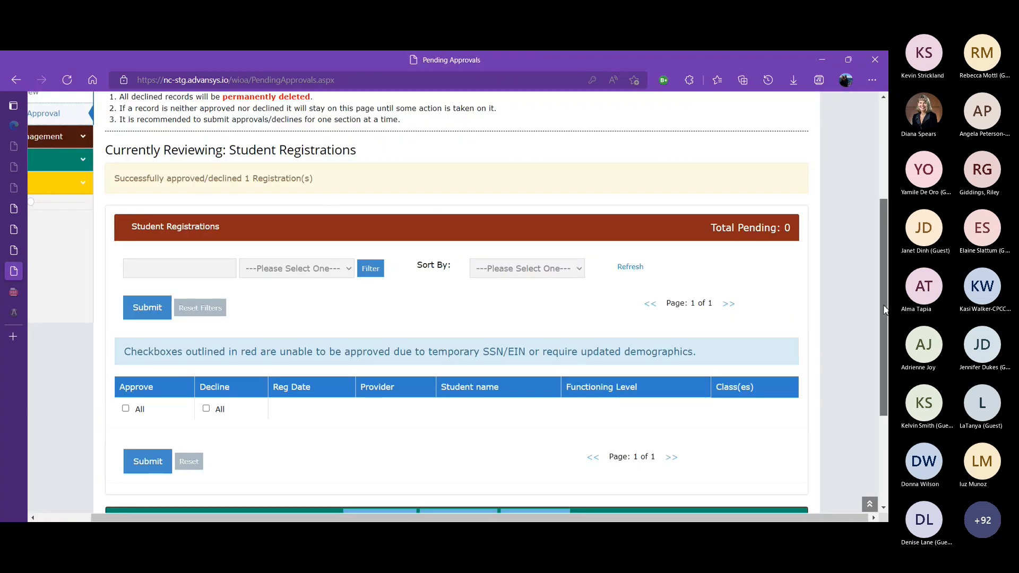
# Approve both pending test scores in the Test Scores approval section
pyautogui.scroll(3, 881, 298)
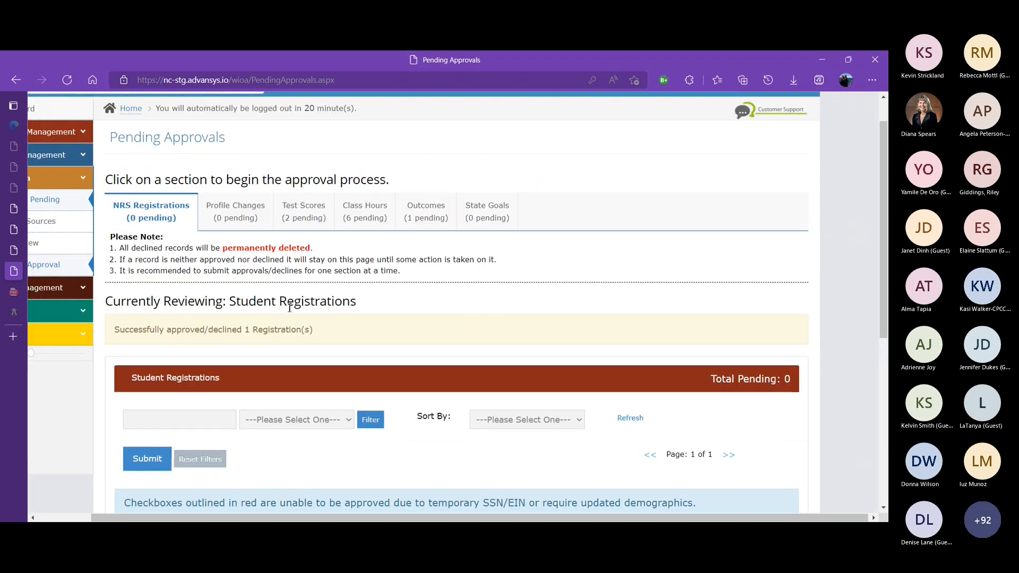
pyautogui.click(301, 227)
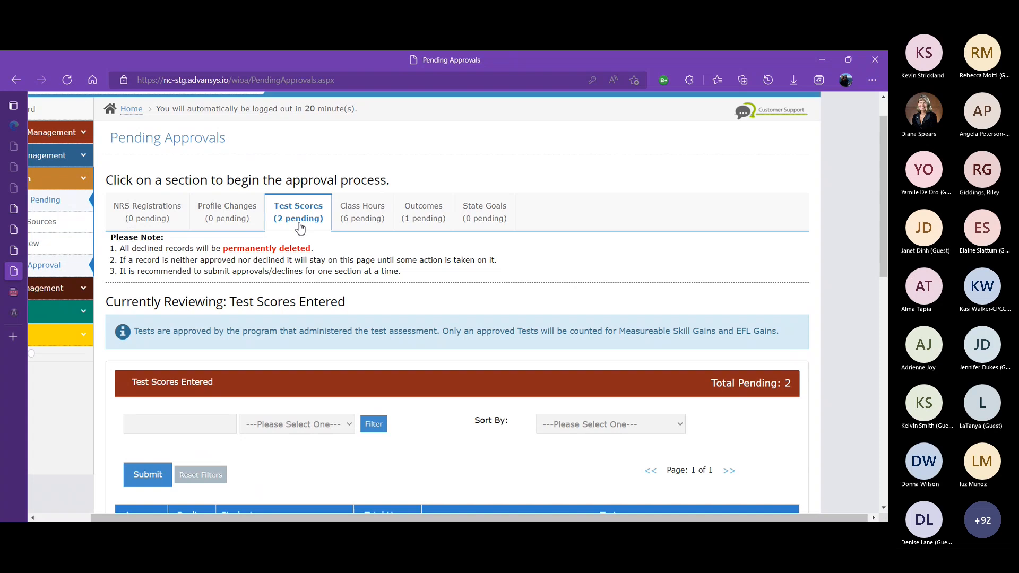
pyautogui.moveTo(885, 255); pyautogui.dragTo(886, 334)
pyautogui.scroll(-3, 316, 309)
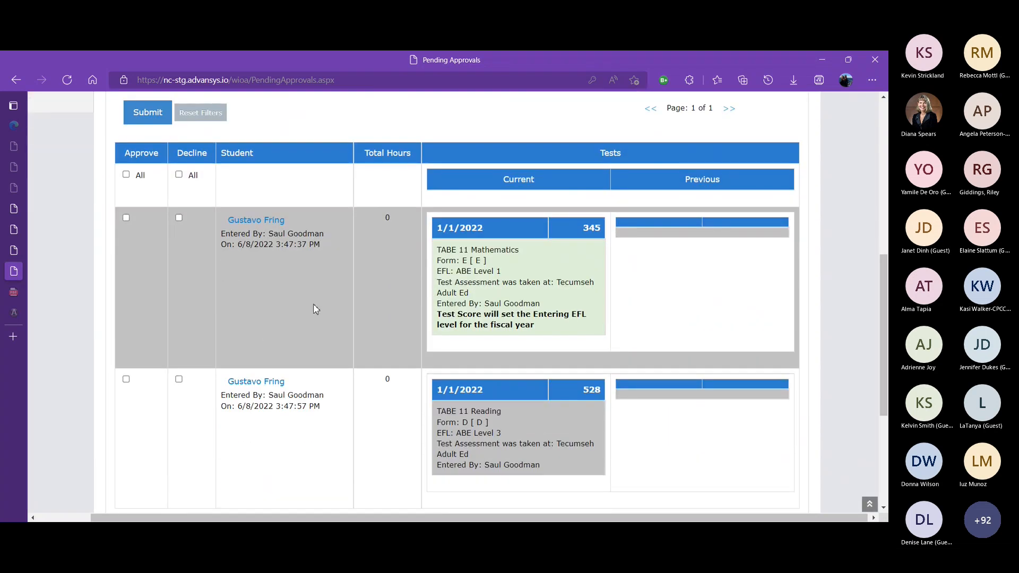
pyautogui.click(126, 175)
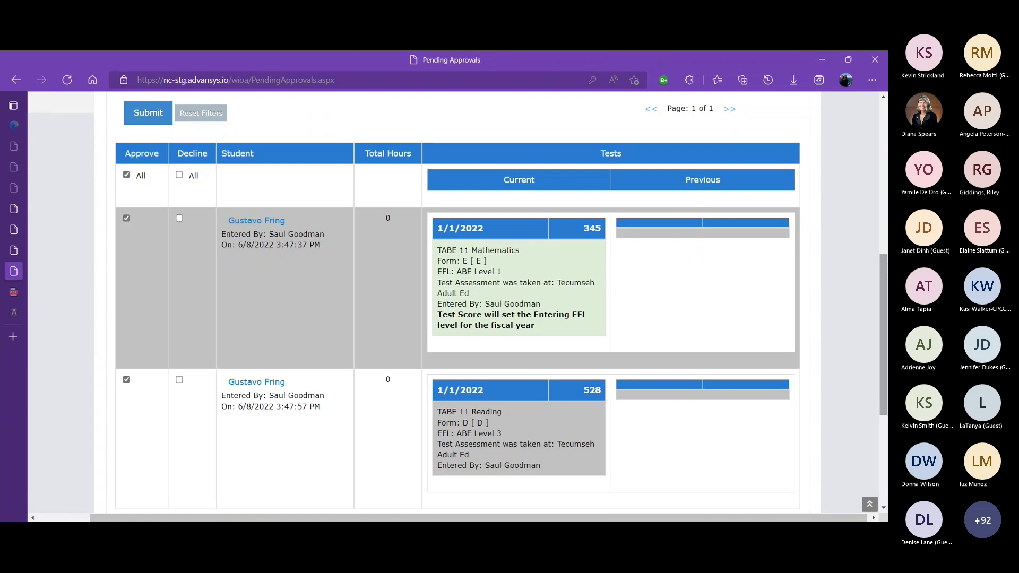
pyautogui.moveTo(885, 279); pyautogui.dragTo(865, 312)
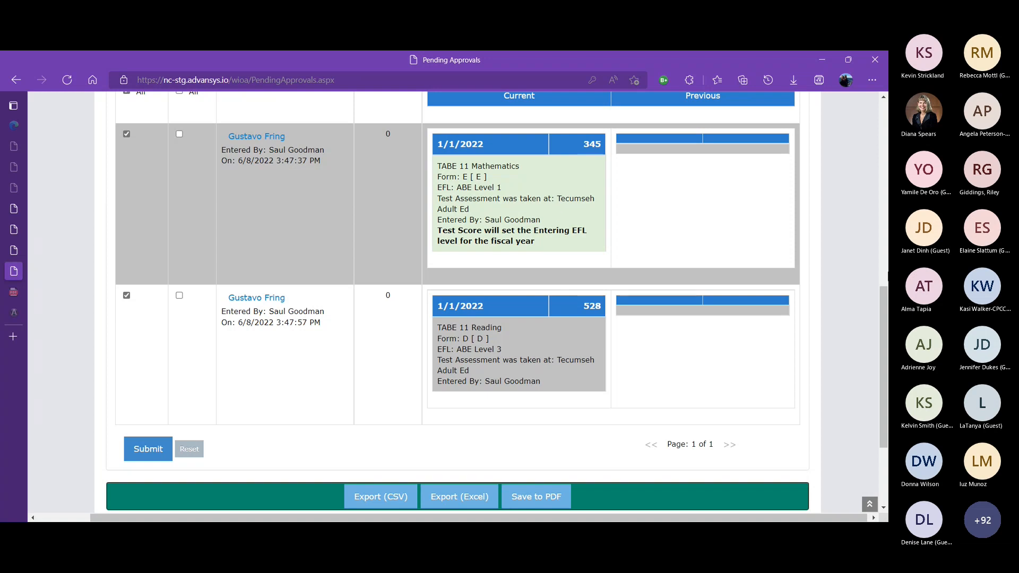
pyautogui.click(151, 456)
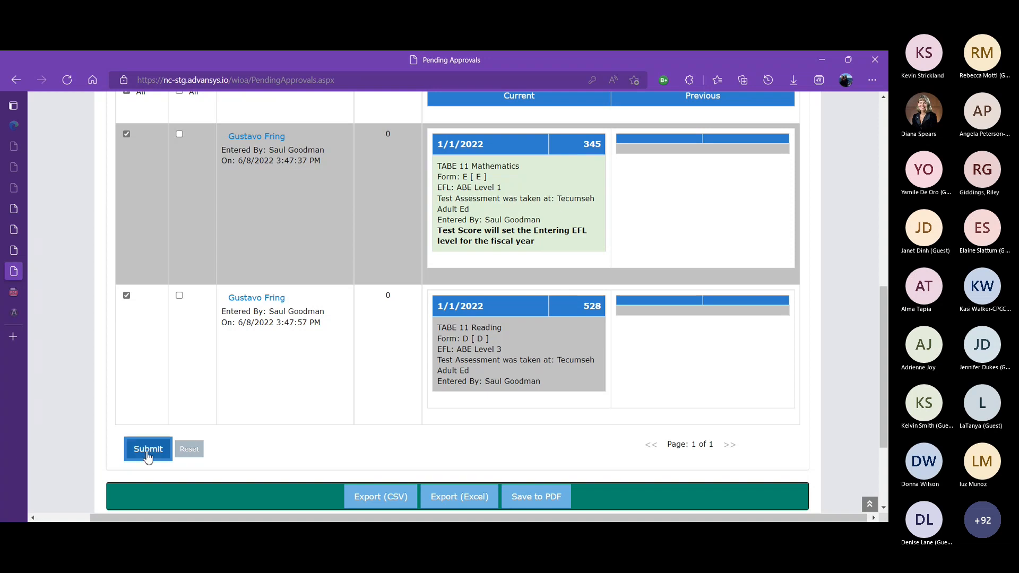
pyautogui.click(516, 155)
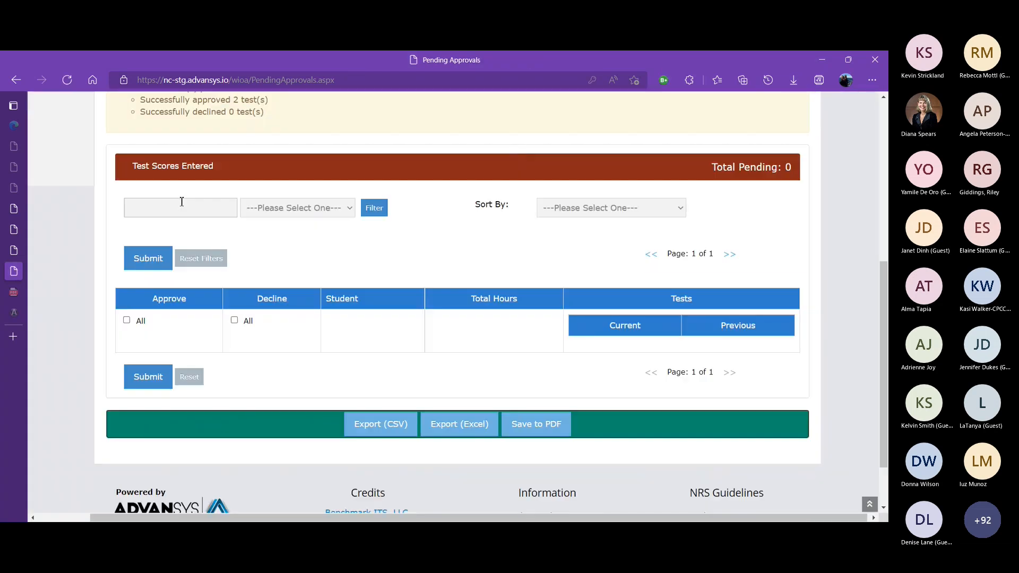
# Look up the student by last name and open his Tecumseh Adult Ed record from the results
pyautogui.scroll(5, 869, 288)
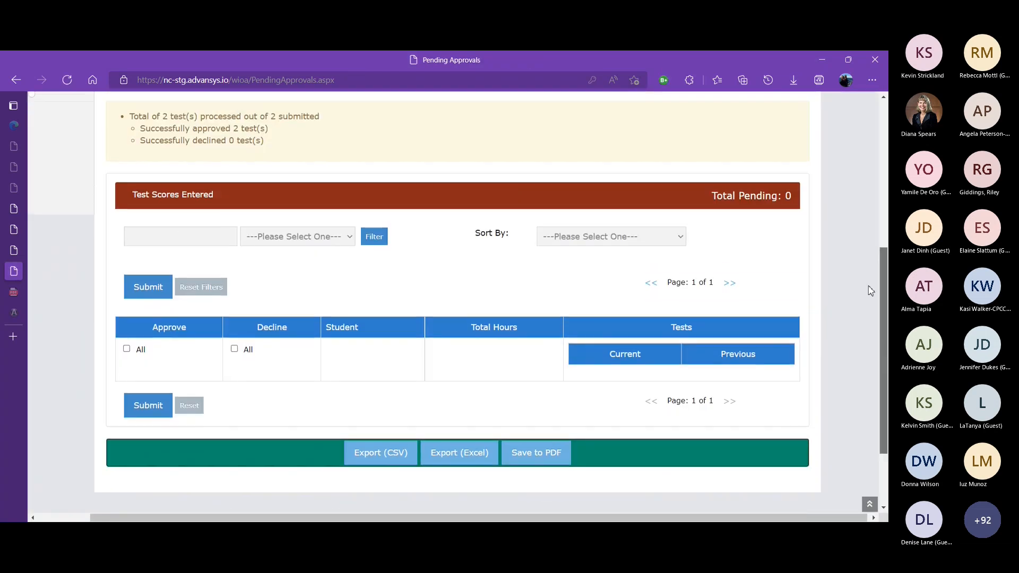
pyautogui.scroll(1, 868, 171)
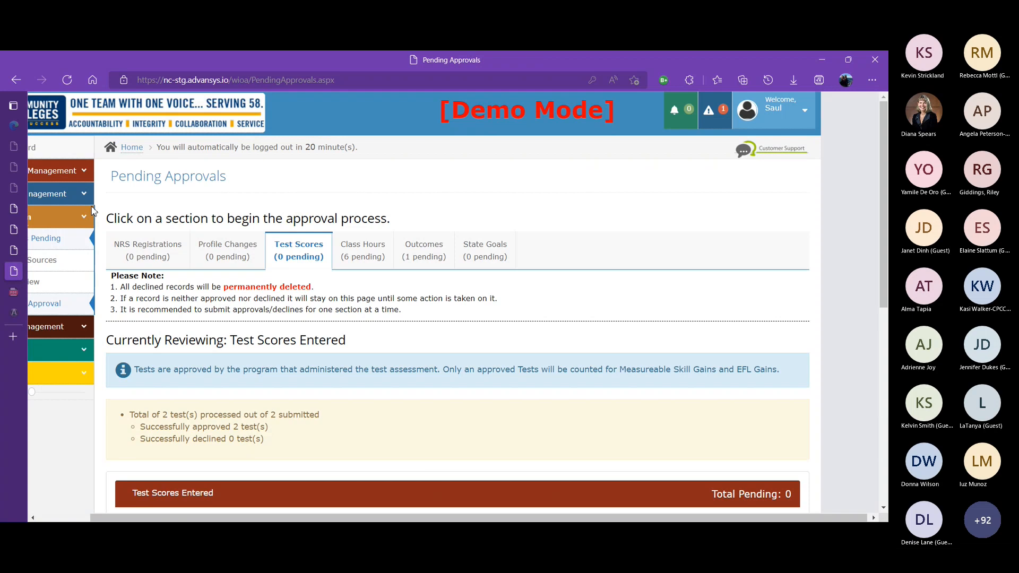
pyautogui.click(70, 175)
pyautogui.click(58, 215)
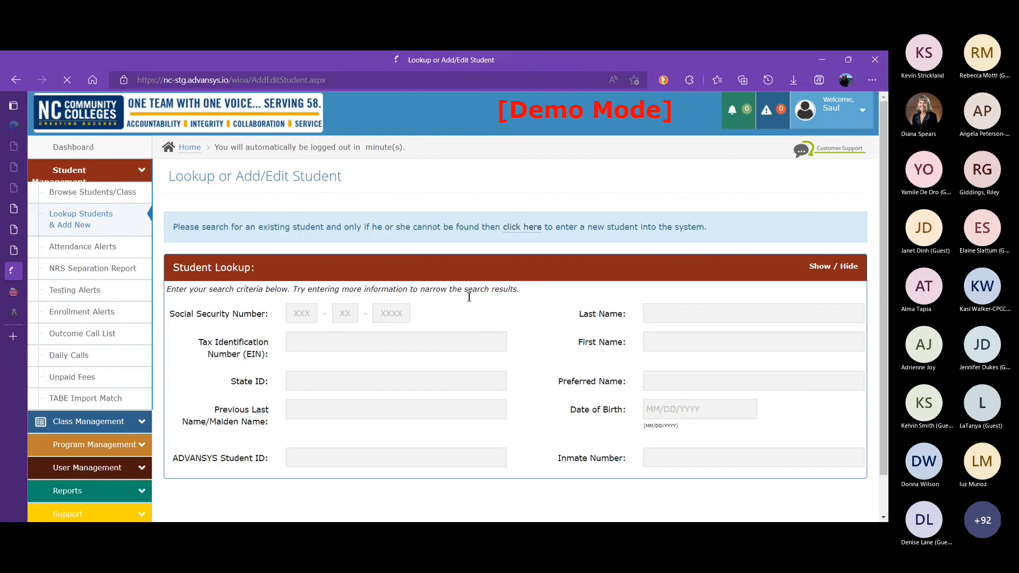
pyautogui.click(661, 313)
pyautogui.write('fring')
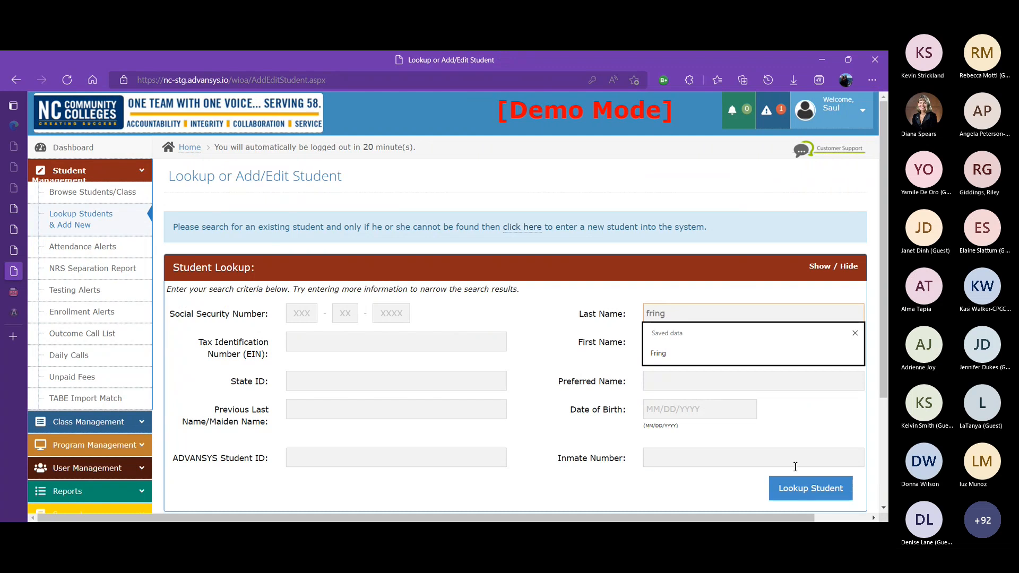
pyautogui.click(806, 491)
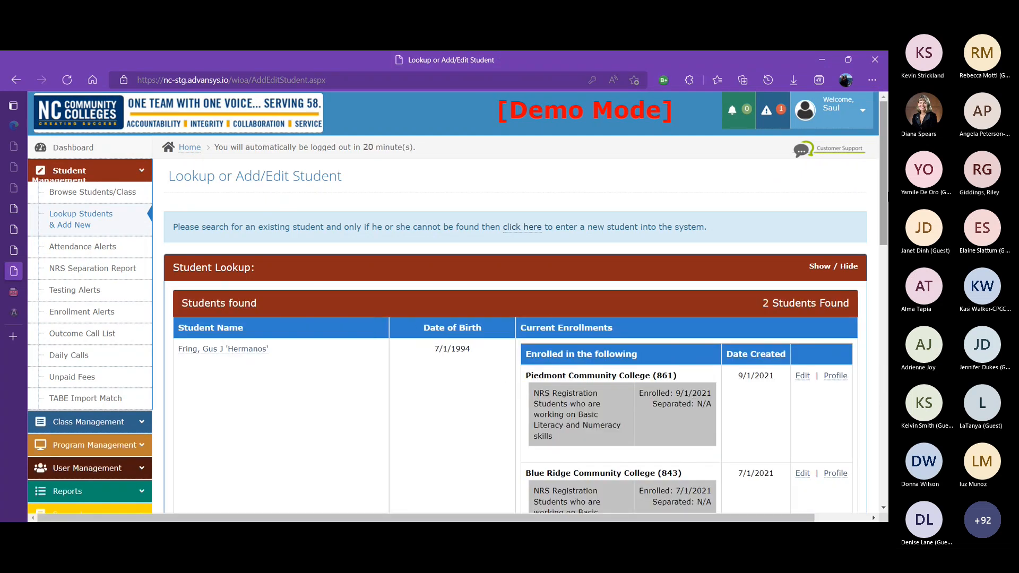
pyautogui.moveTo(885, 173); pyautogui.dragTo(876, 328)
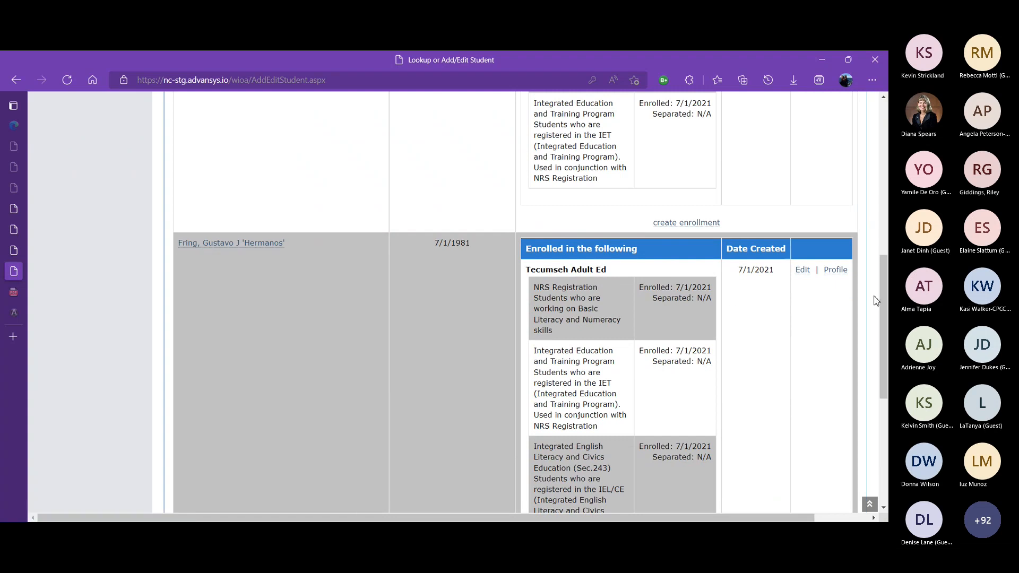
pyautogui.moveTo(886, 302); pyautogui.dragTo(859, 326)
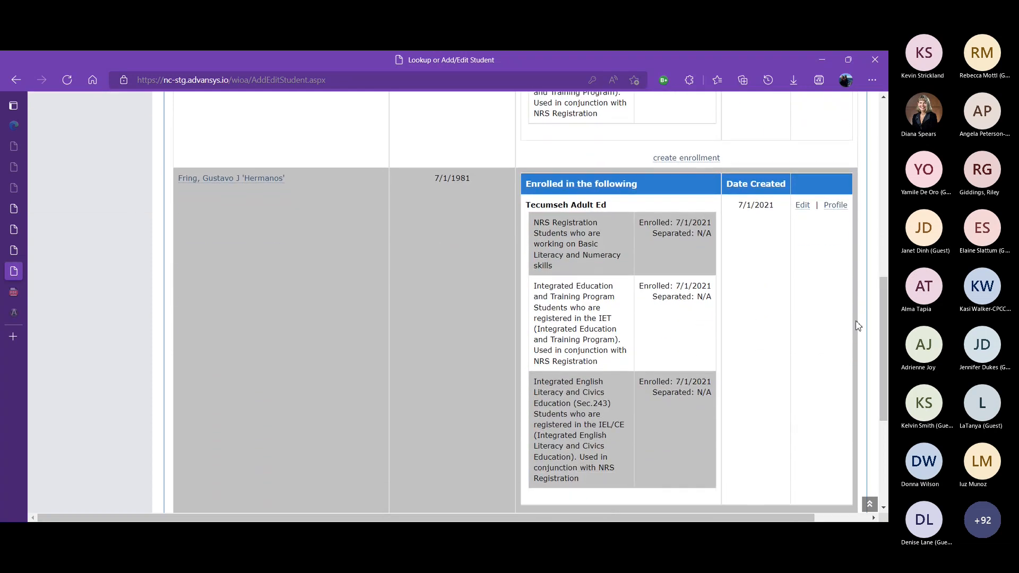
pyautogui.click(247, 182)
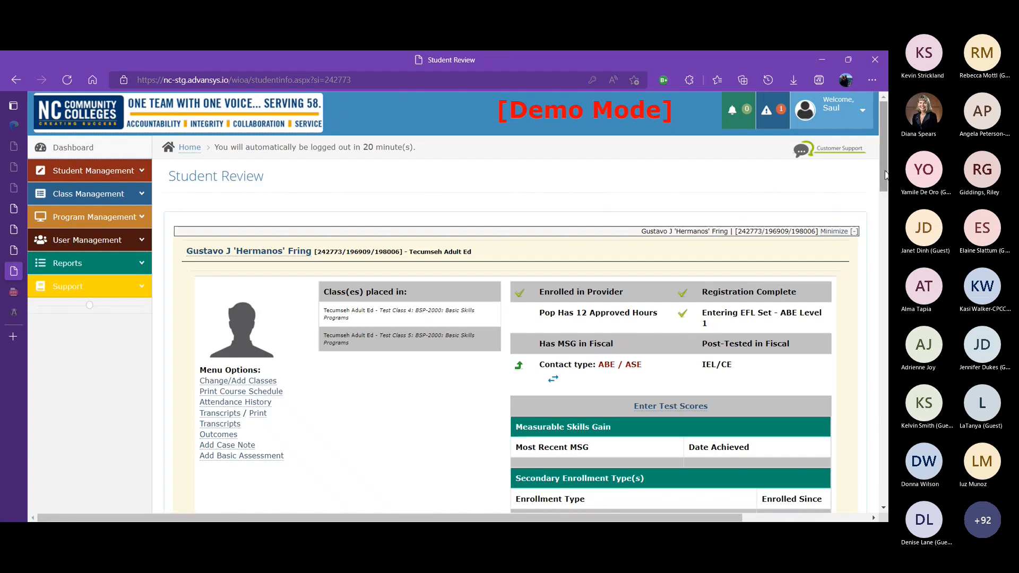
# Open the student's printable course schedule and scroll through the listed classes and meeting times
pyautogui.moveTo(885, 175); pyautogui.dragTo(887, 206)
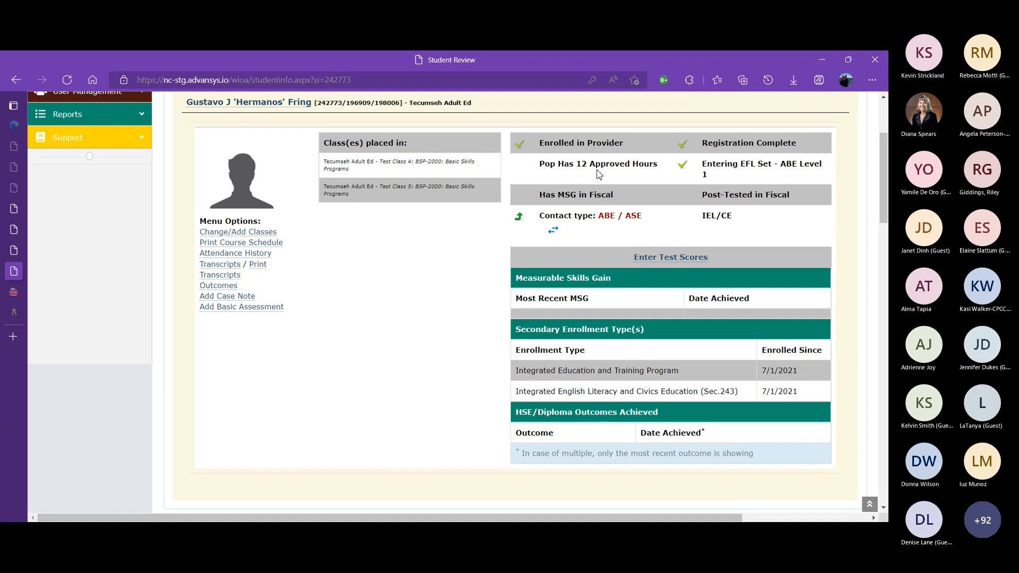
pyautogui.moveTo(884, 194)
pyautogui.mouseDown()
pyautogui.moveTo(884, 222)
pyautogui.moveTo(871, 184)
pyautogui.mouseUp()
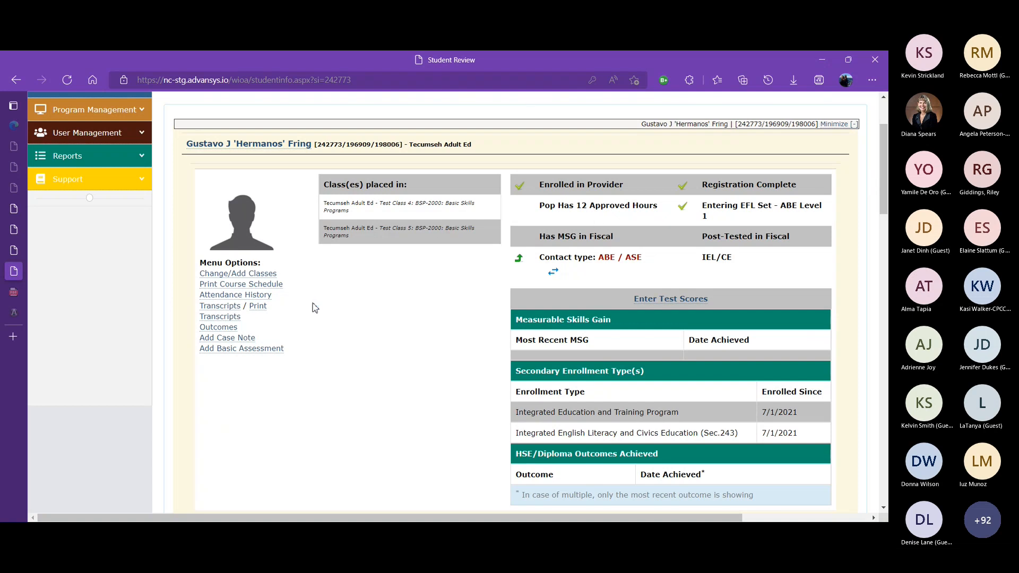
pyautogui.click(267, 279)
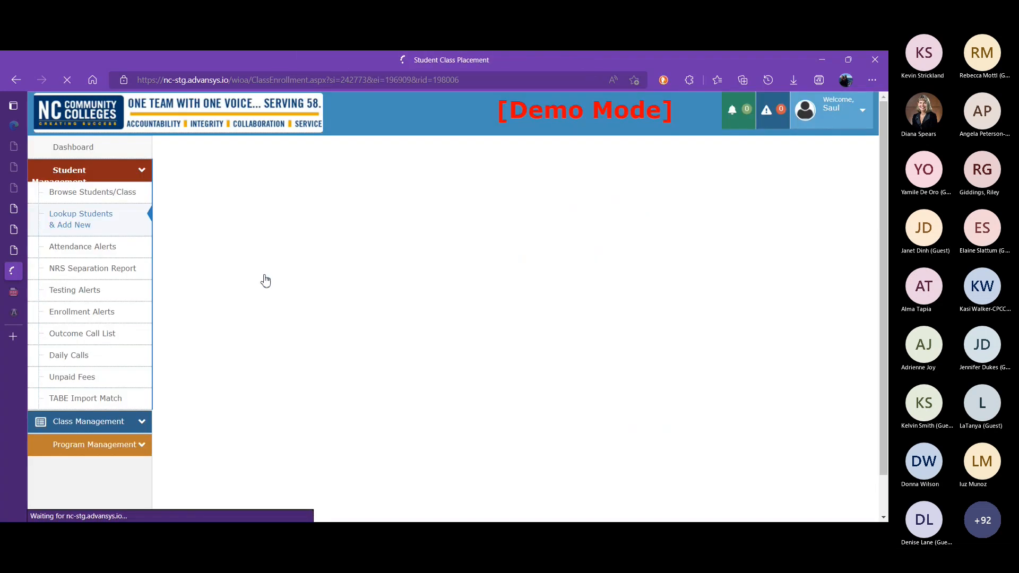
pyautogui.moveTo(885, 160); pyautogui.dragTo(780, 188)
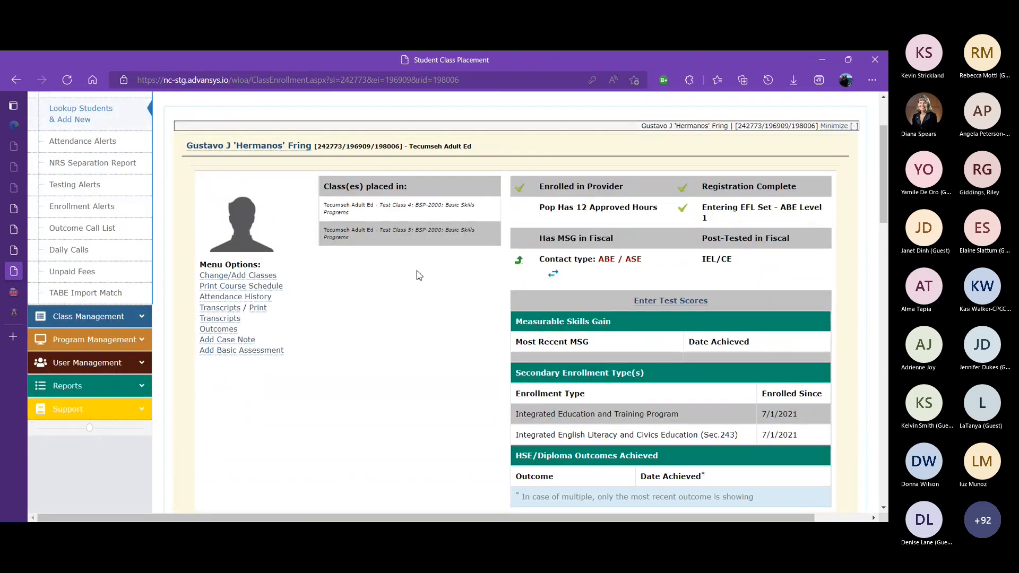
pyautogui.click(274, 291)
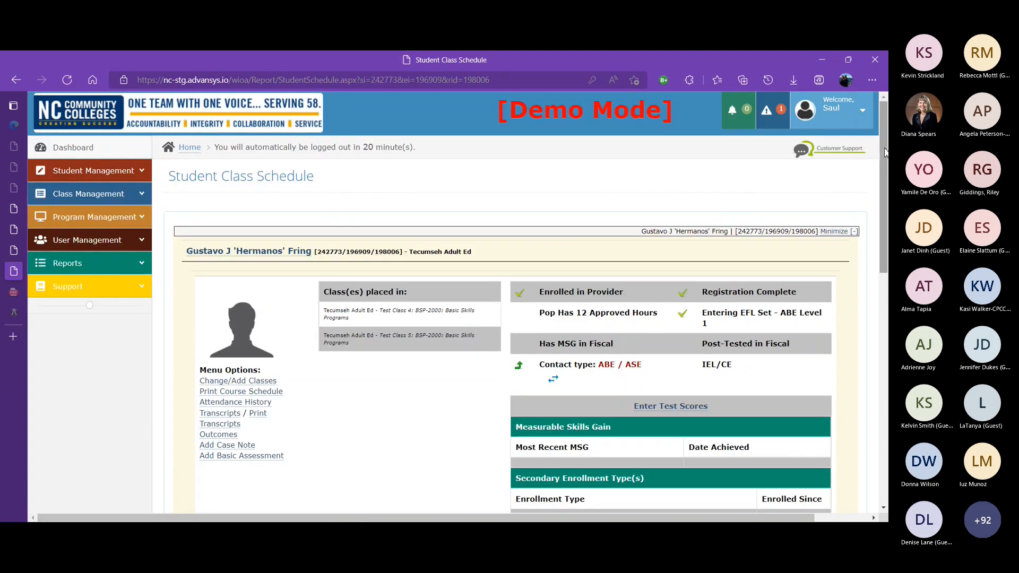
pyautogui.moveTo(885, 152); pyautogui.dragTo(885, 385)
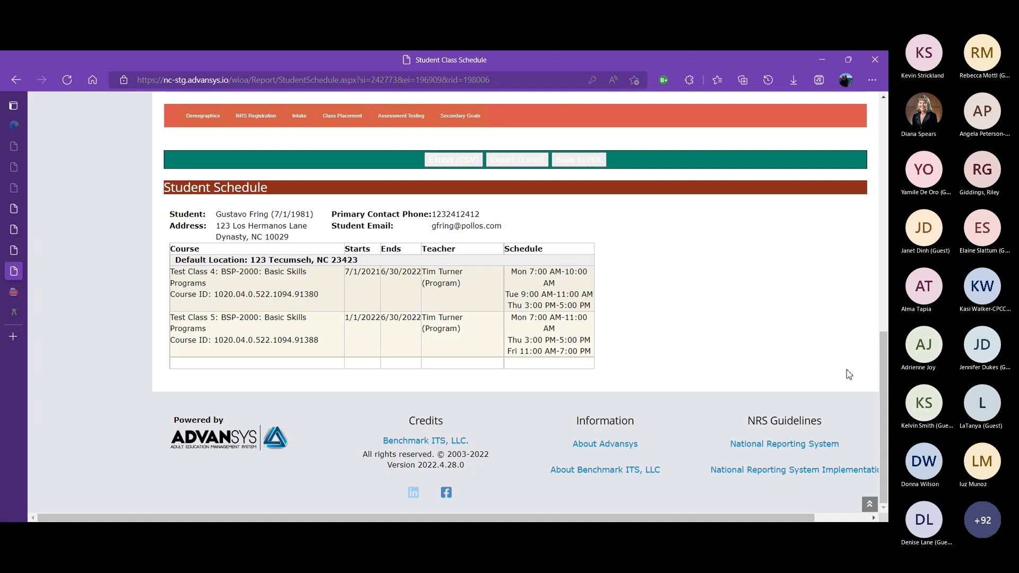
pyautogui.moveTo(885, 379); pyautogui.dragTo(820, 115)
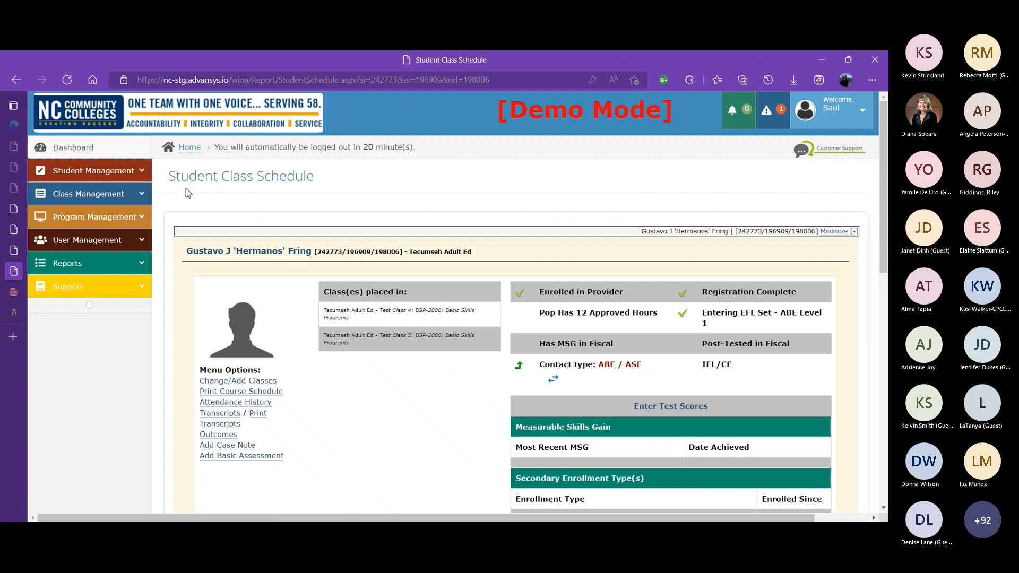
# Open the student lookup and search by the student's last name, picking the saved suggestion
pyautogui.click(135, 170)
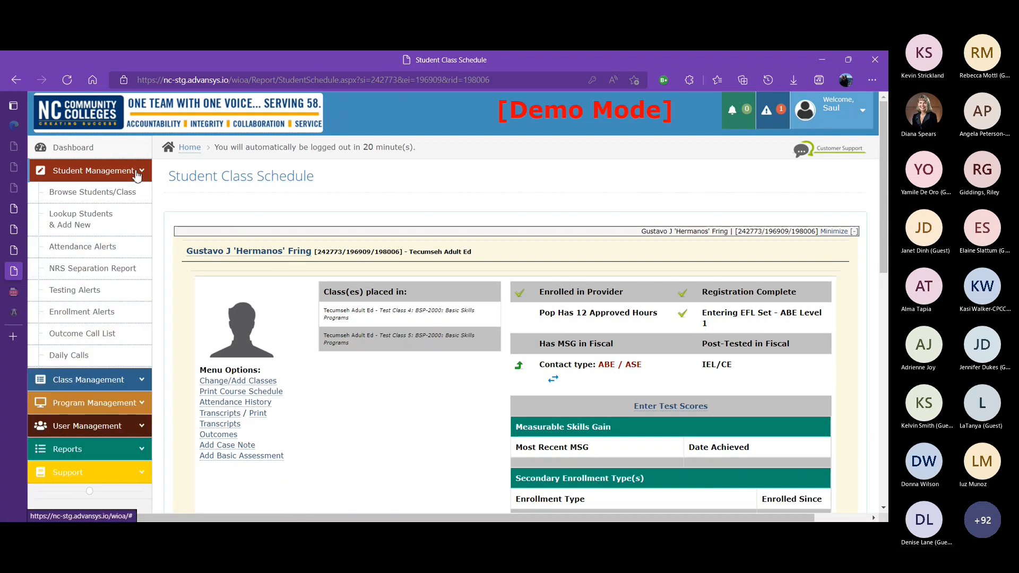
pyautogui.click(96, 217)
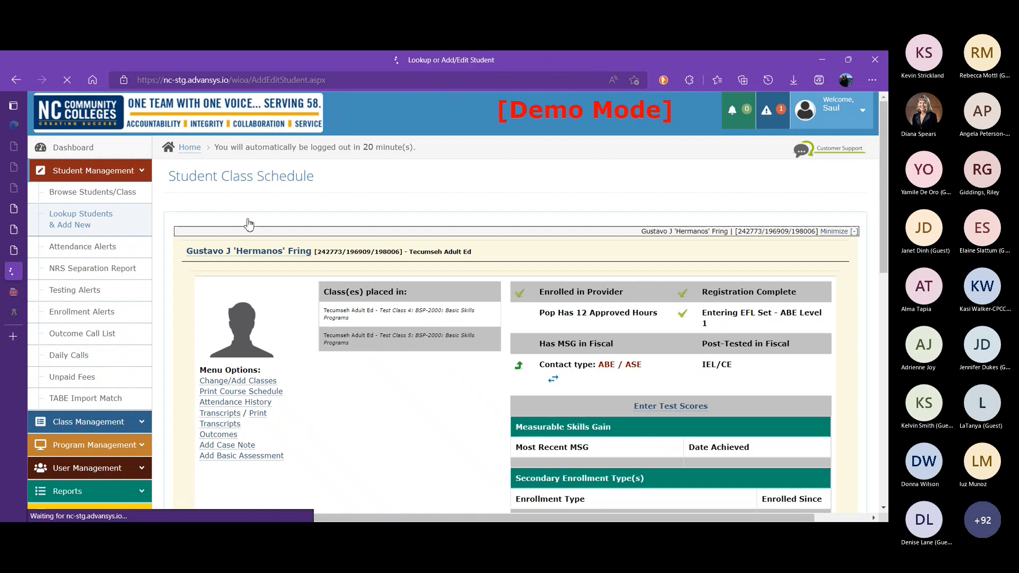
pyautogui.click(680, 316)
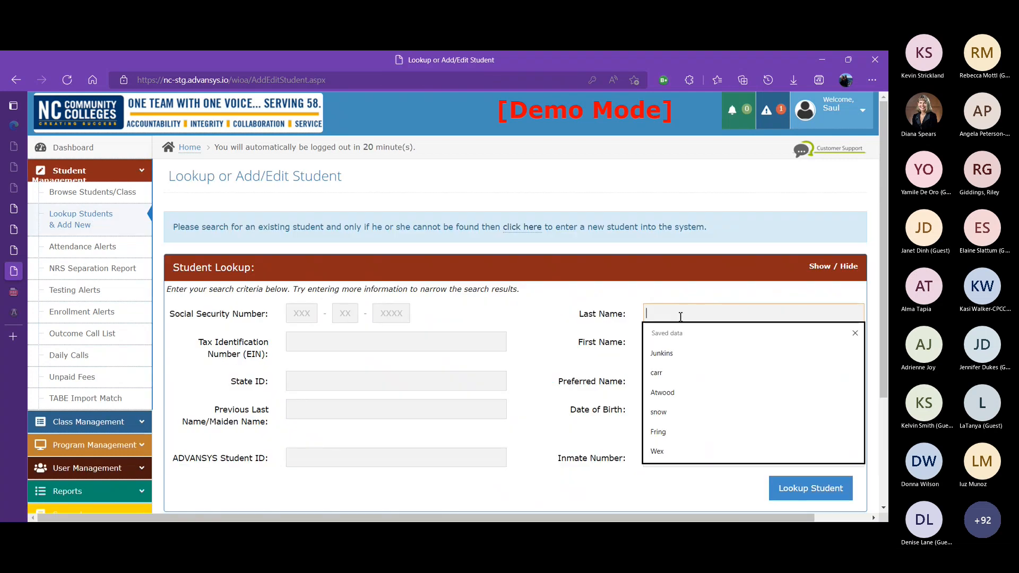
pyautogui.write('Fring')
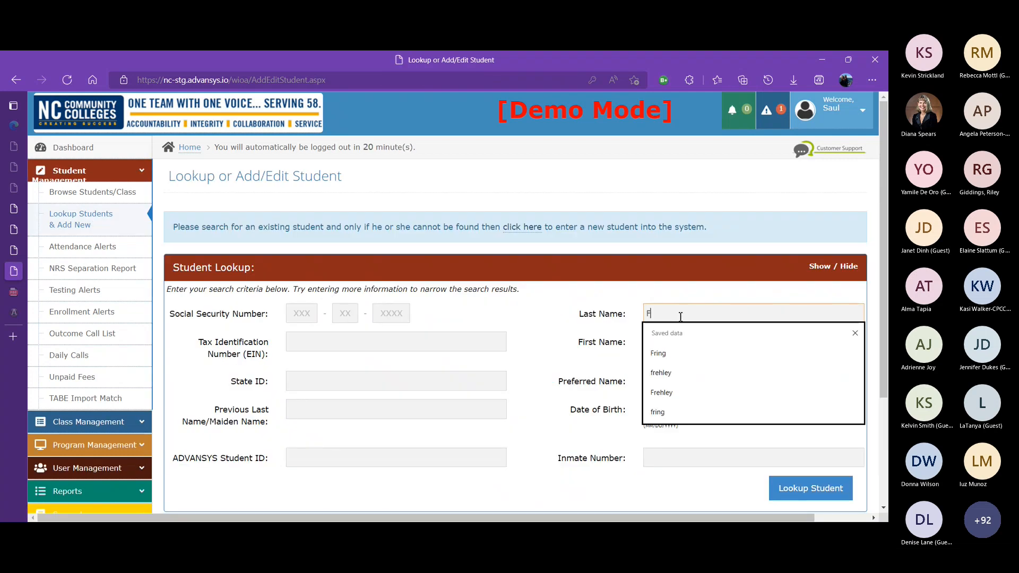
pyautogui.click(673, 363)
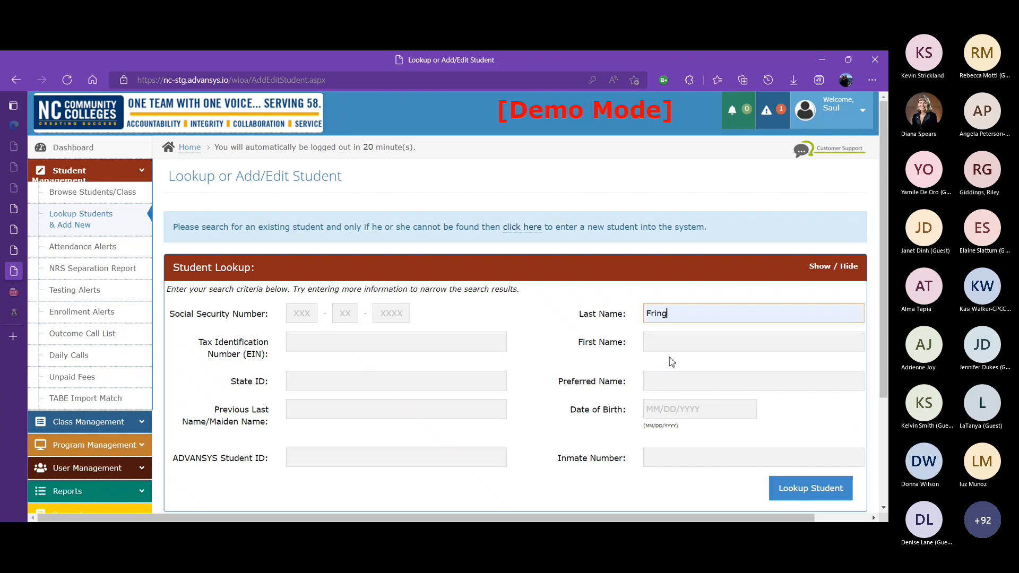
pyautogui.click(802, 487)
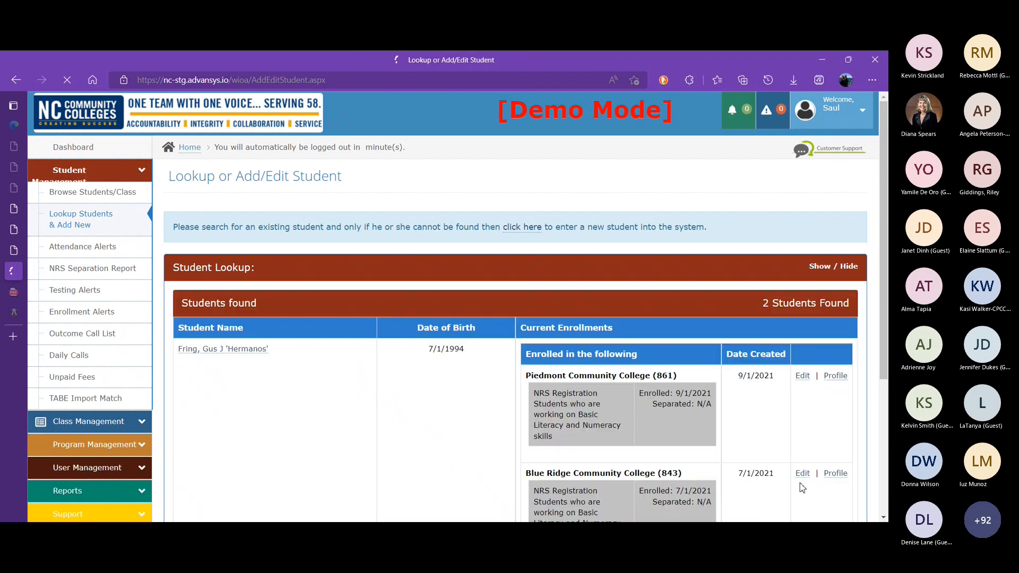
# Open the other matching student and view his Piedmont Community College enrollment profile
pyautogui.moveTo(885, 198); pyautogui.dragTo(887, 243)
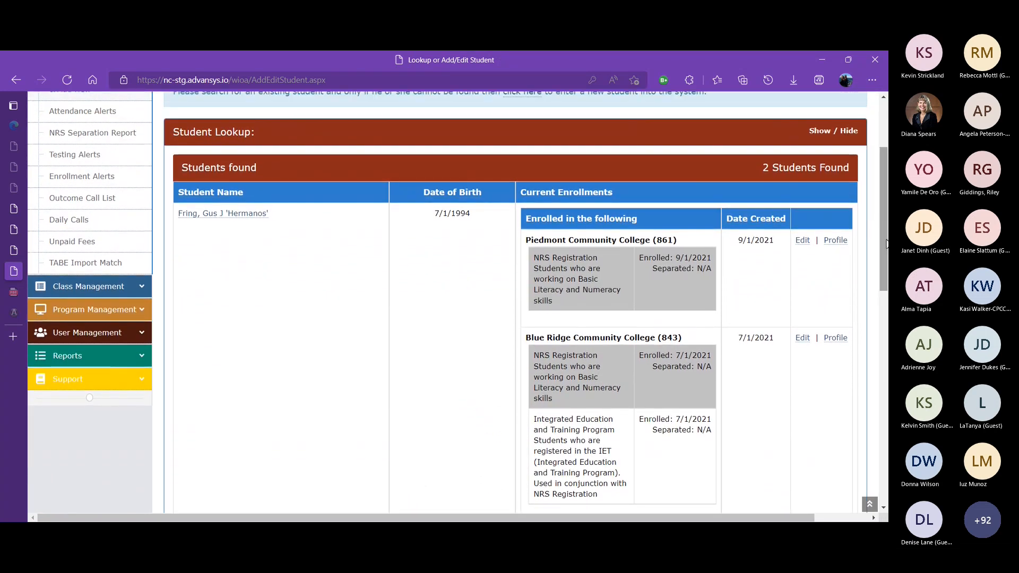
pyautogui.click(248, 215)
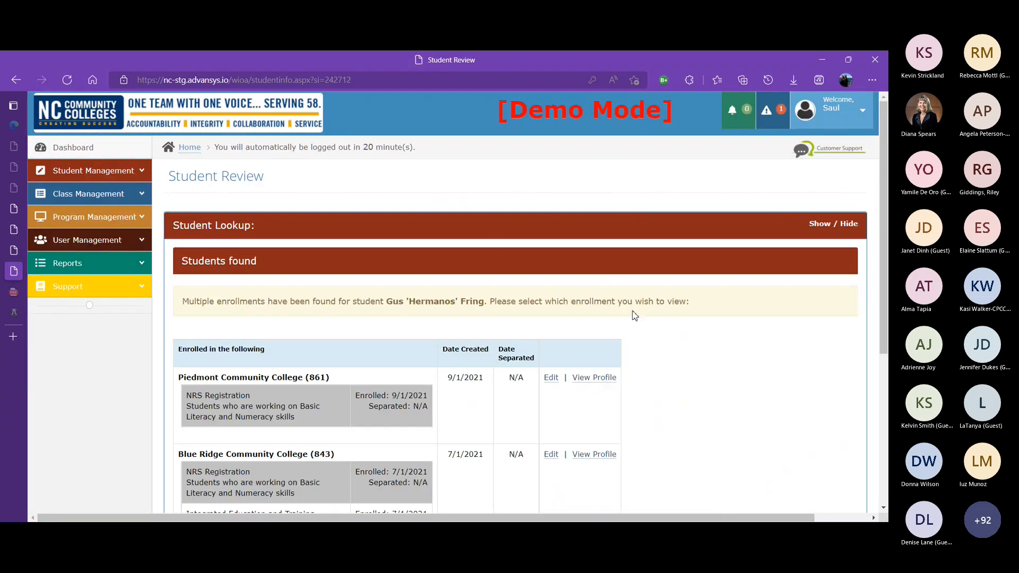
pyautogui.click(606, 378)
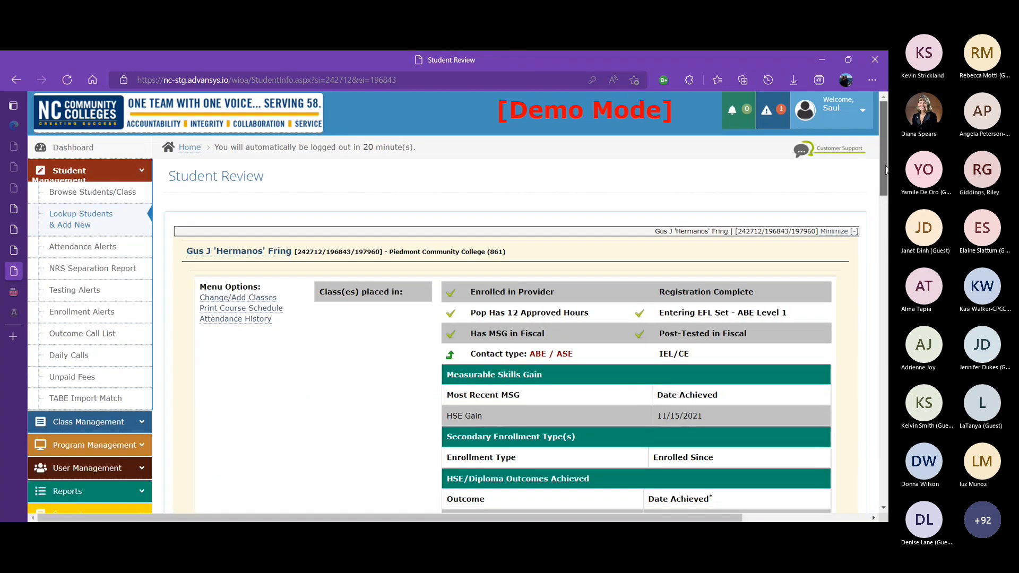
# Open the Provider Enrollment editor and review the student's current provider enrollments
pyautogui.moveTo(884, 195); pyautogui.dragTo(853, 246)
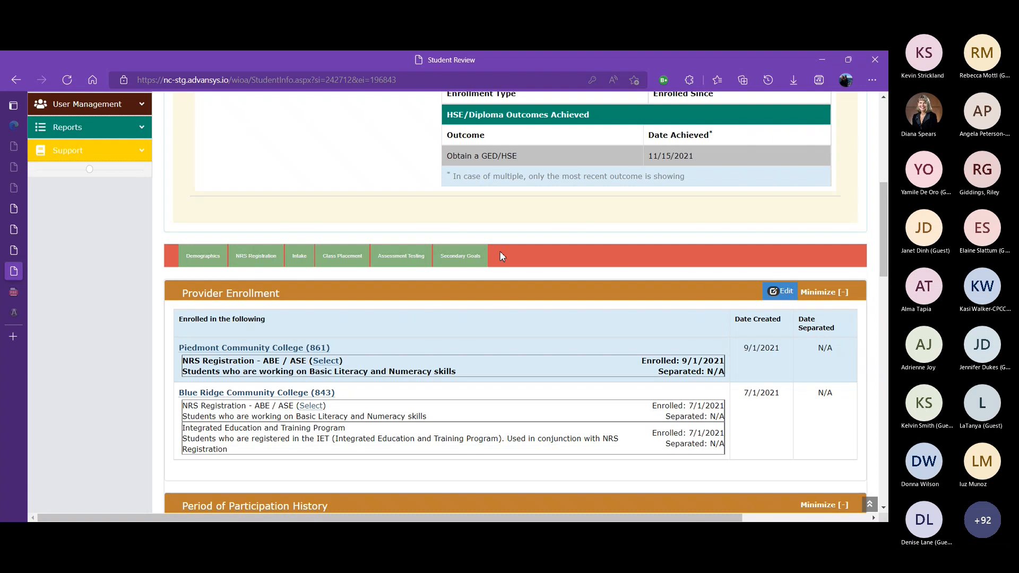
pyautogui.click(777, 295)
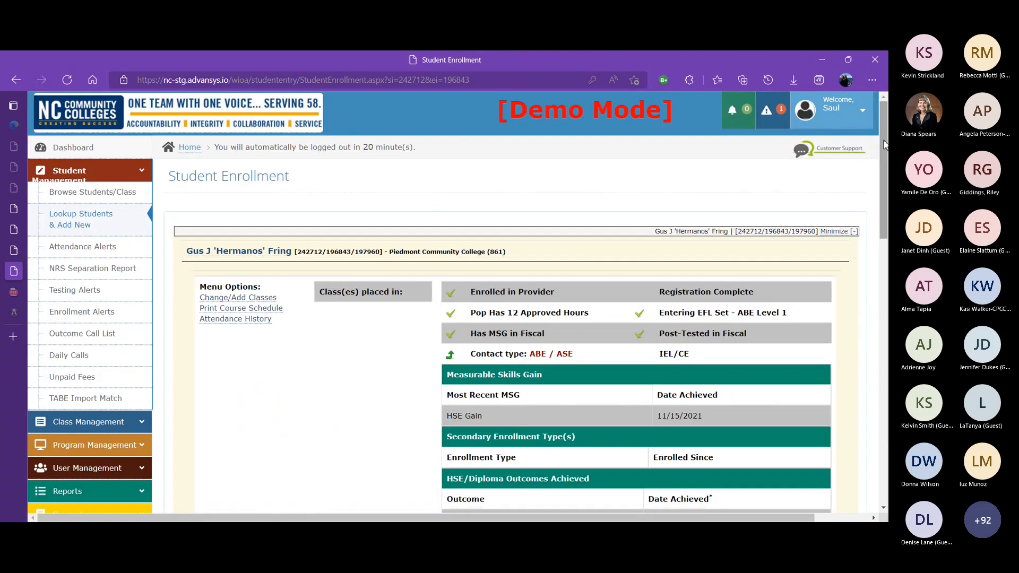
pyautogui.moveTo(885, 144); pyautogui.dragTo(887, 322)
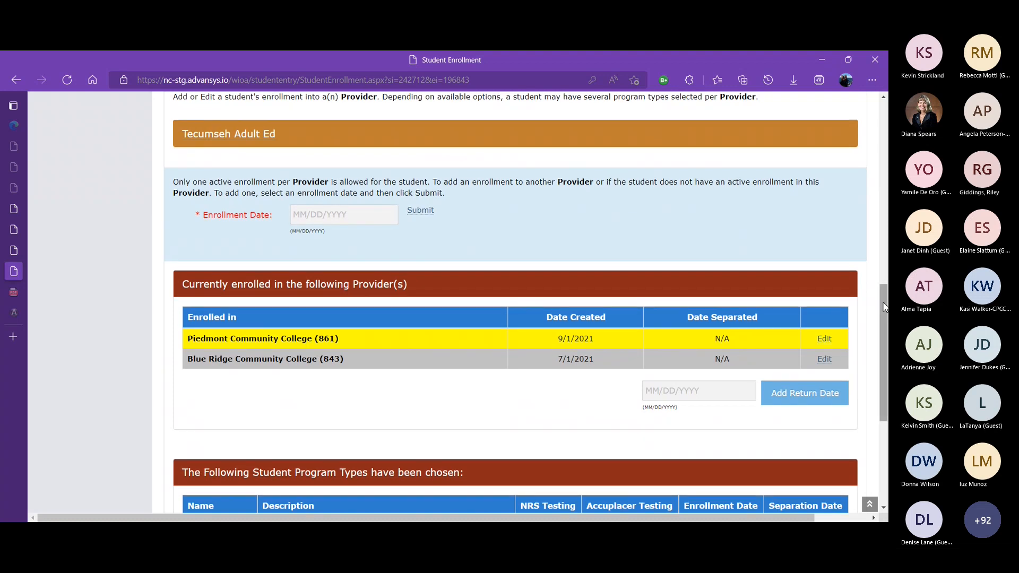
pyautogui.scroll(-1, 884, 330)
pyautogui.moveTo(889, 347); pyautogui.dragTo(875, 298)
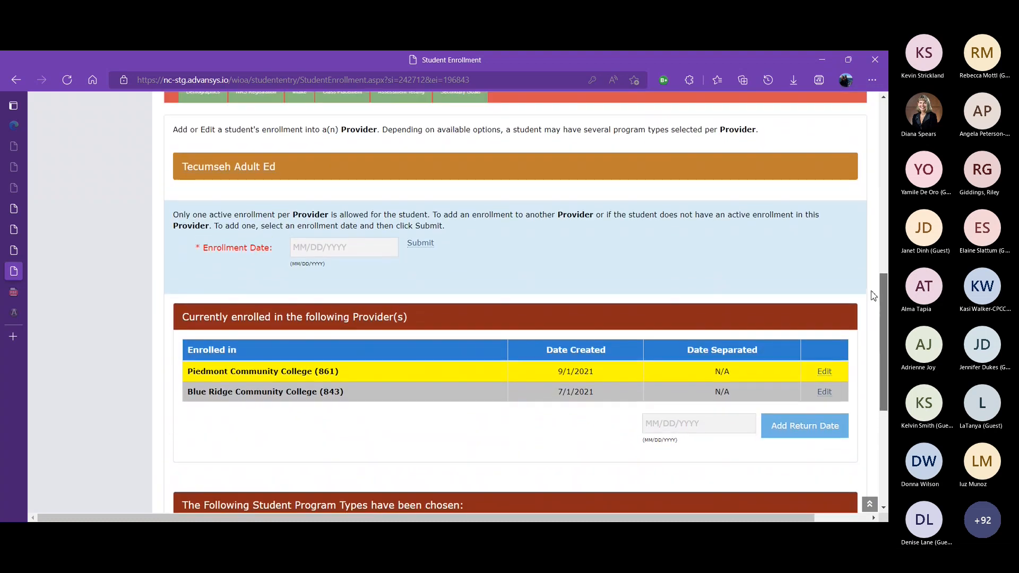
pyautogui.scroll(7, 875, 297)
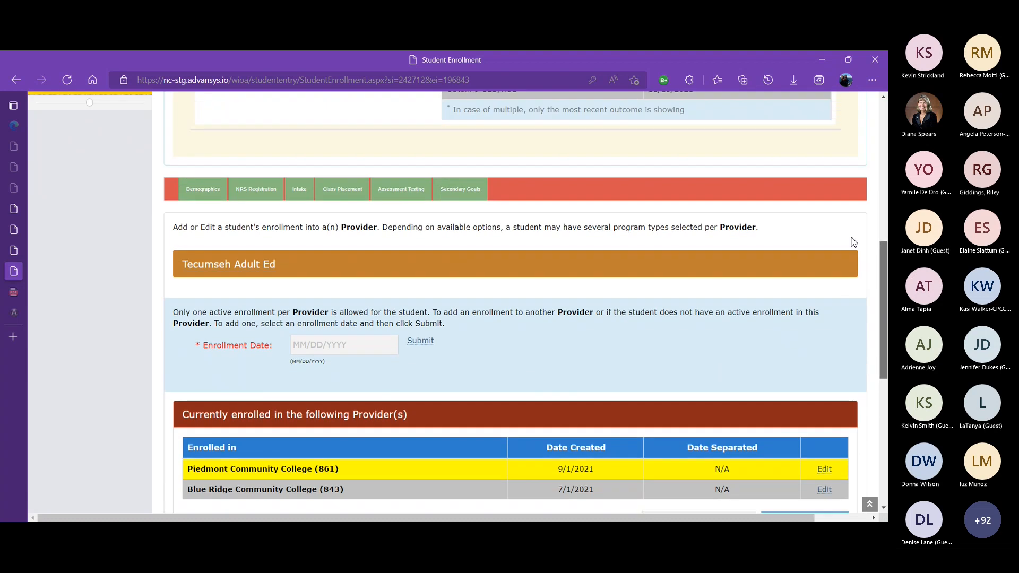
pyautogui.scroll(2, 849, 180)
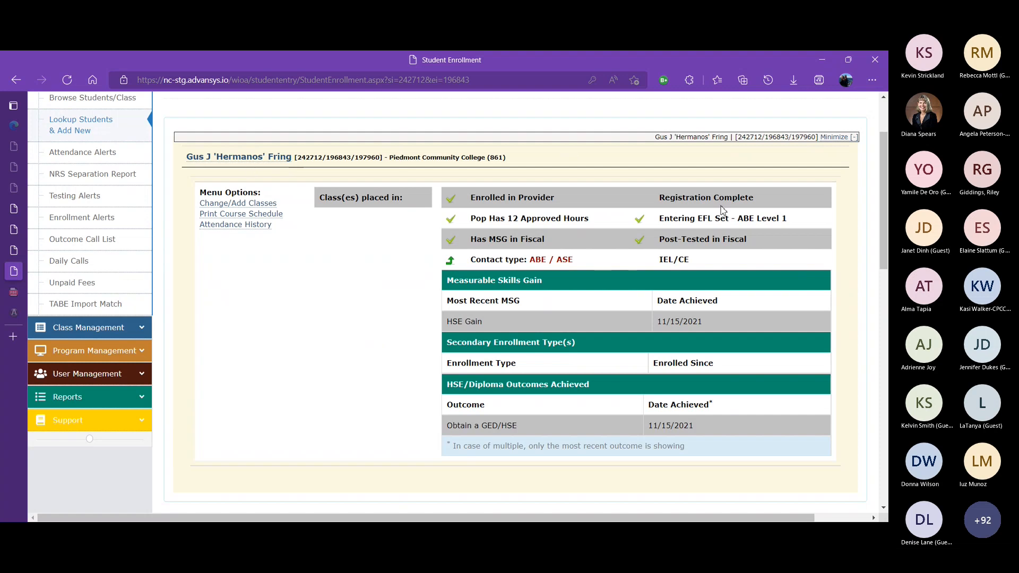
# Return to the student's review page and scroll through the Provider Enrollment section
pyautogui.click(258, 158)
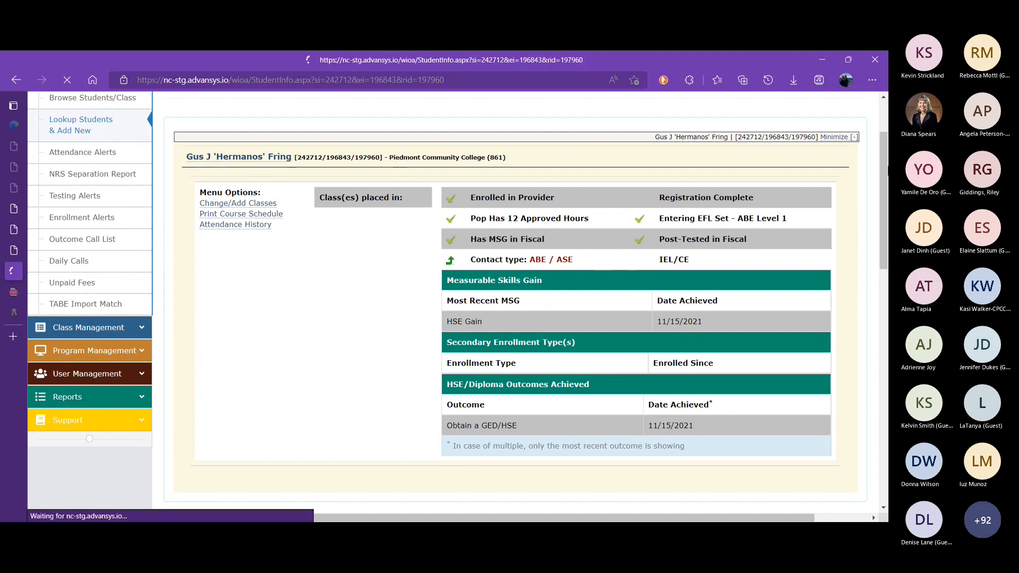
pyautogui.moveTo(884, 145); pyautogui.dragTo(879, 240)
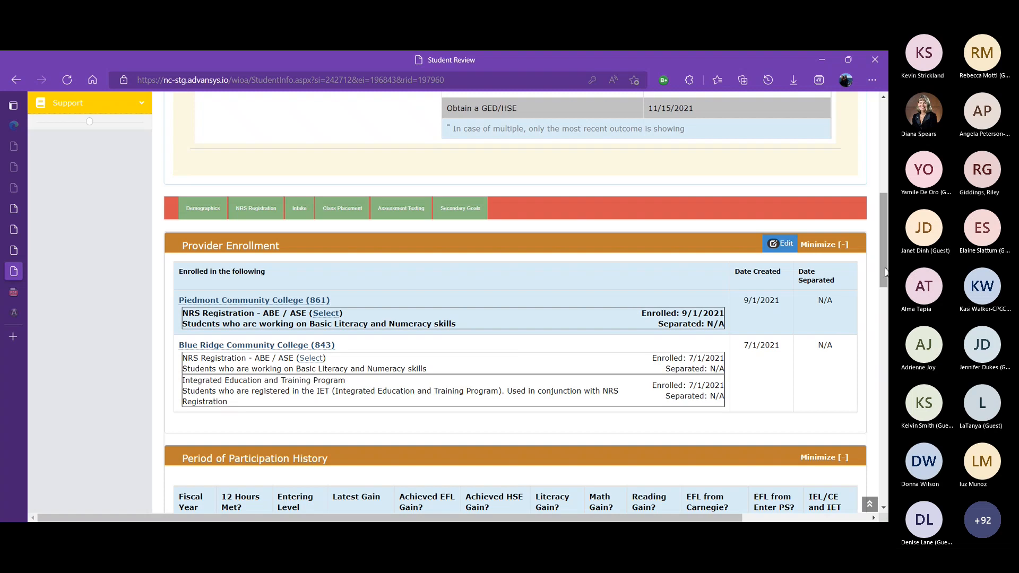
pyautogui.moveTo(885, 272); pyautogui.dragTo(873, 151)
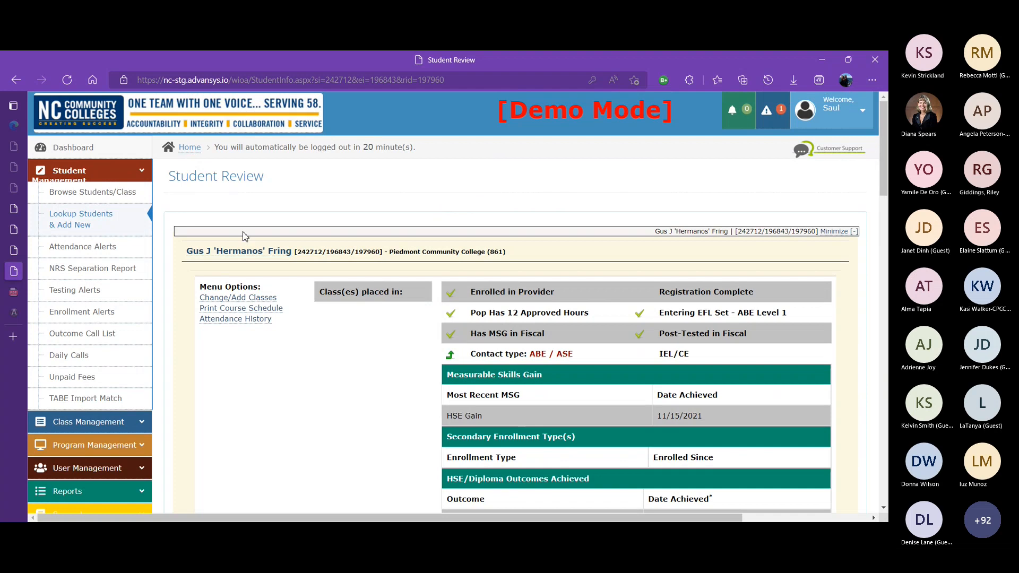